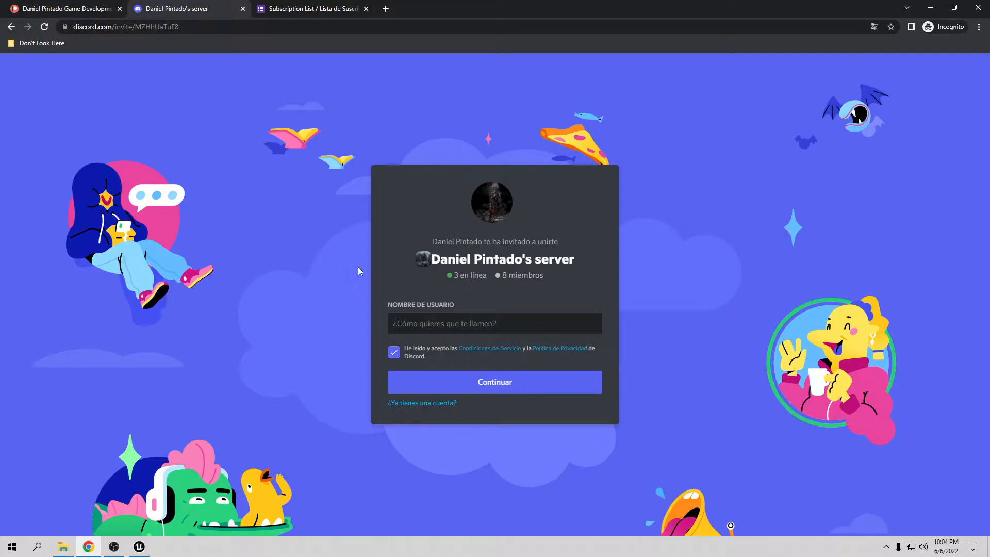
# Look over the Google subscription form, the Discord invite and the Patreon page, and minimise the browser
pyautogui.click(328, 14)
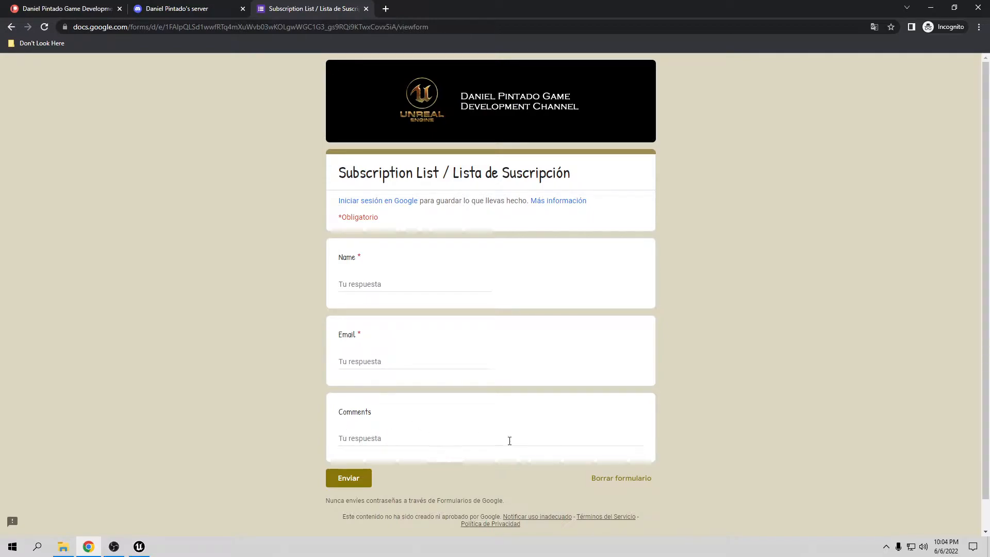
pyautogui.click(170, 9)
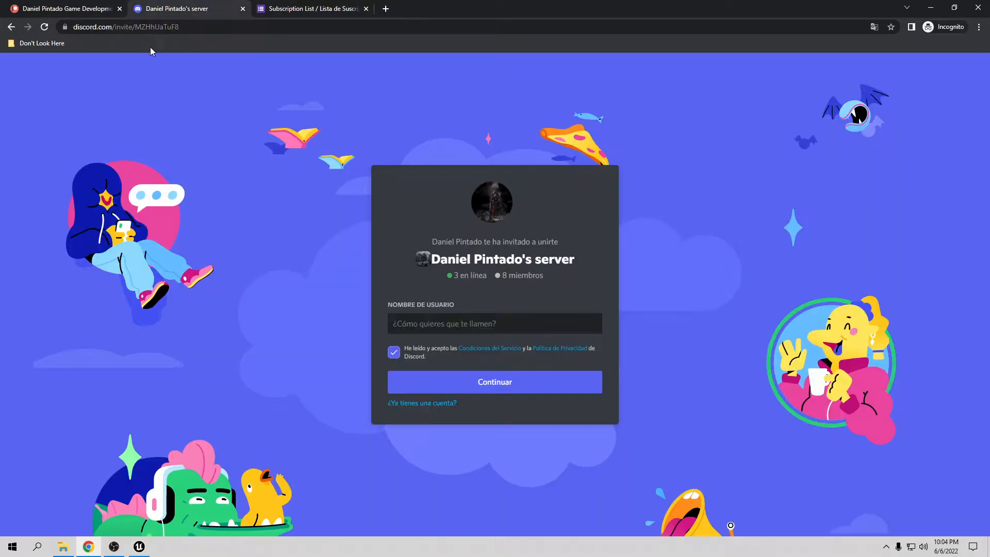
pyautogui.click(81, 7)
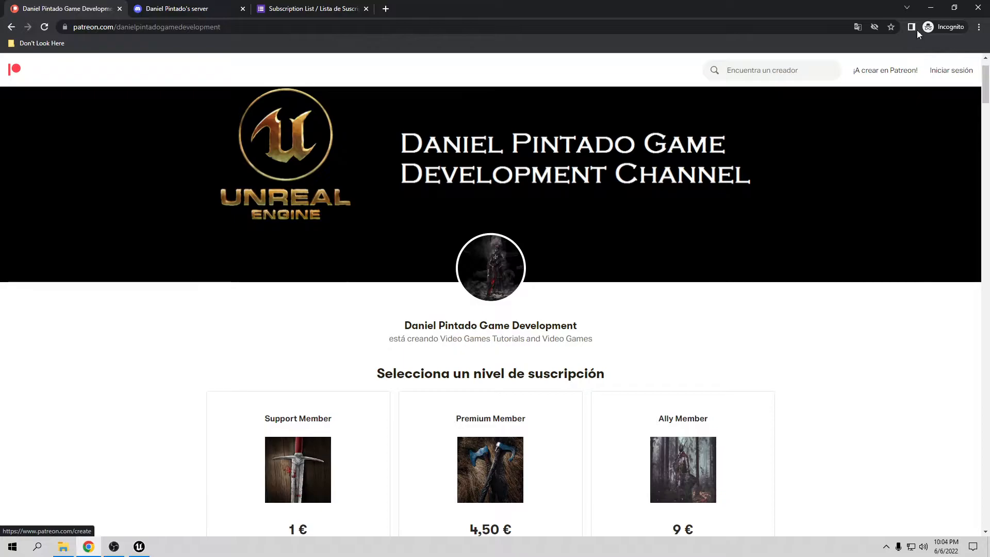
pyautogui.click(929, 8)
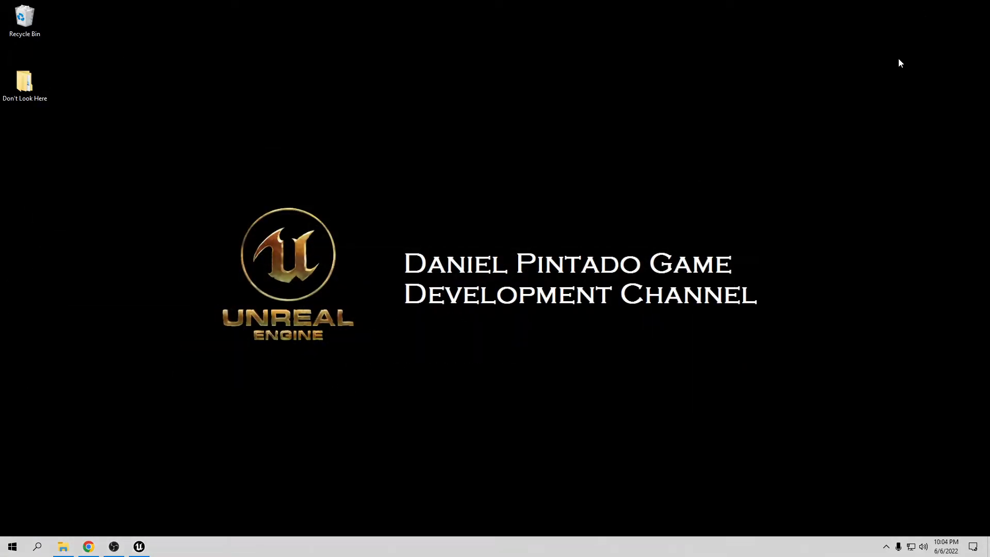
# Switch to the Unreal Editor and play-test the default third-person character by walking it around the level and onto the ramp
pyautogui.click(138, 546)
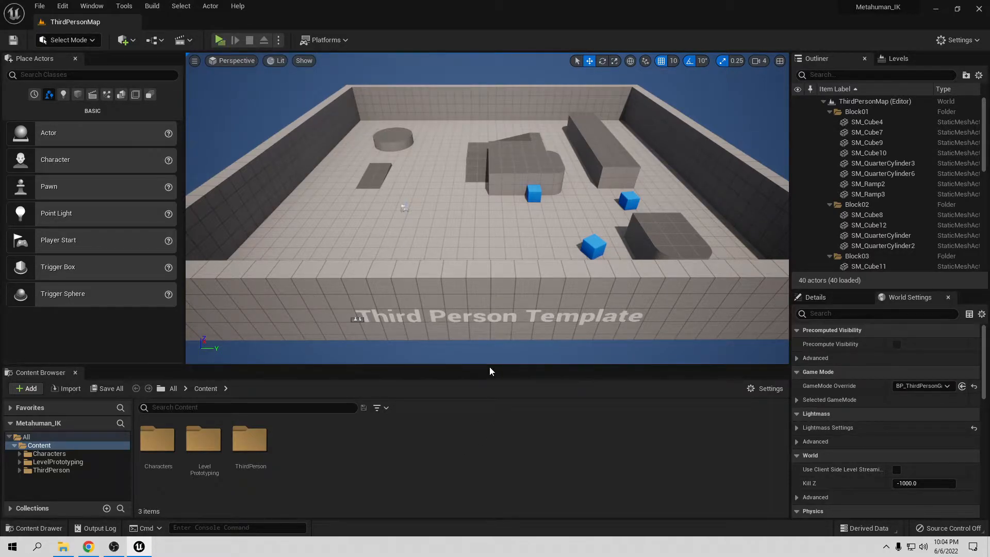
pyautogui.click(220, 40)
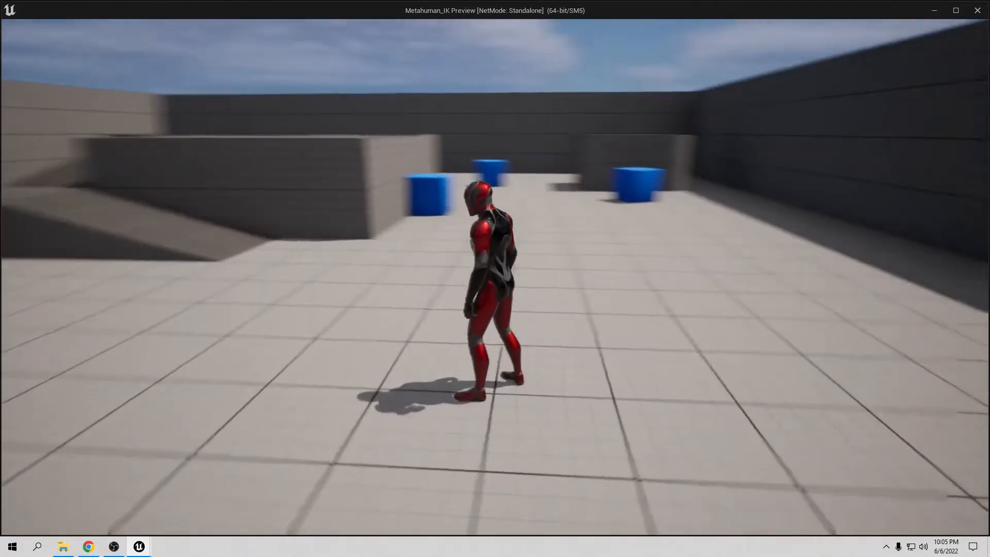
pyautogui.press('w')
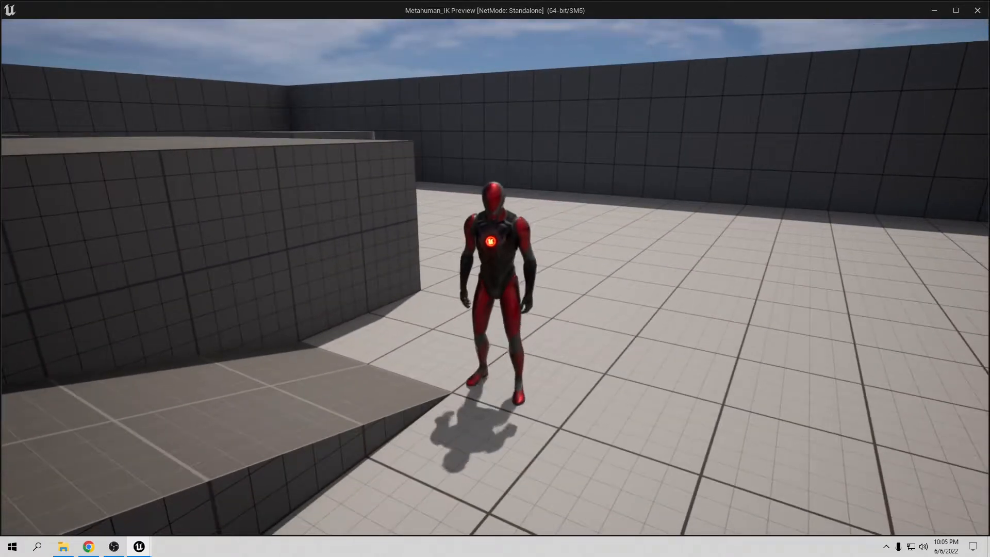
pyautogui.press('w')
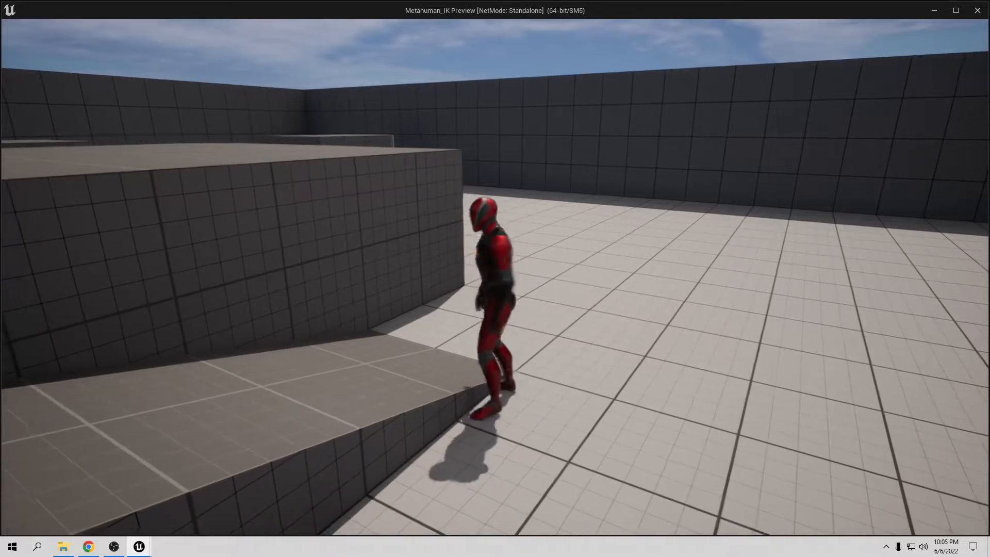
pyautogui.press('s')
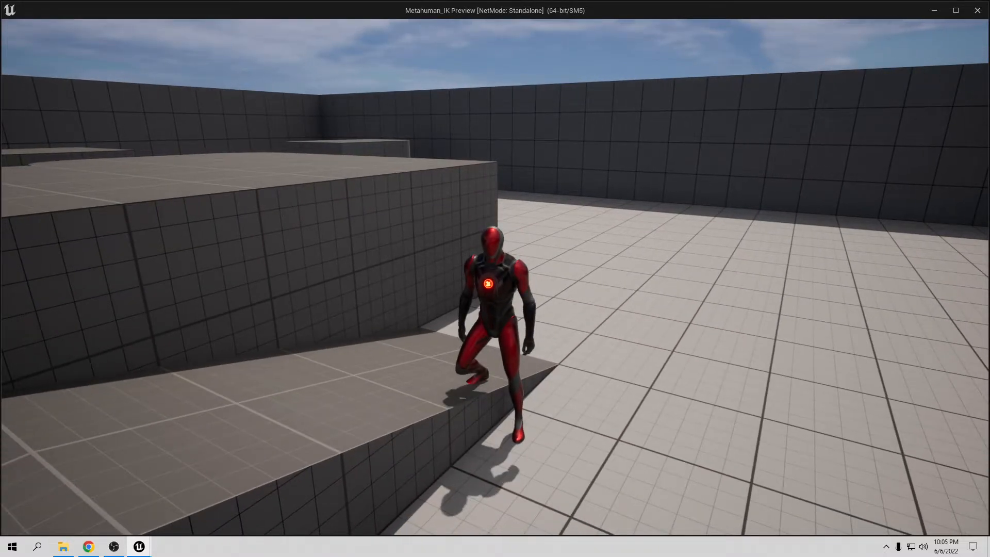
pyautogui.press('w')
pyautogui.press('w')
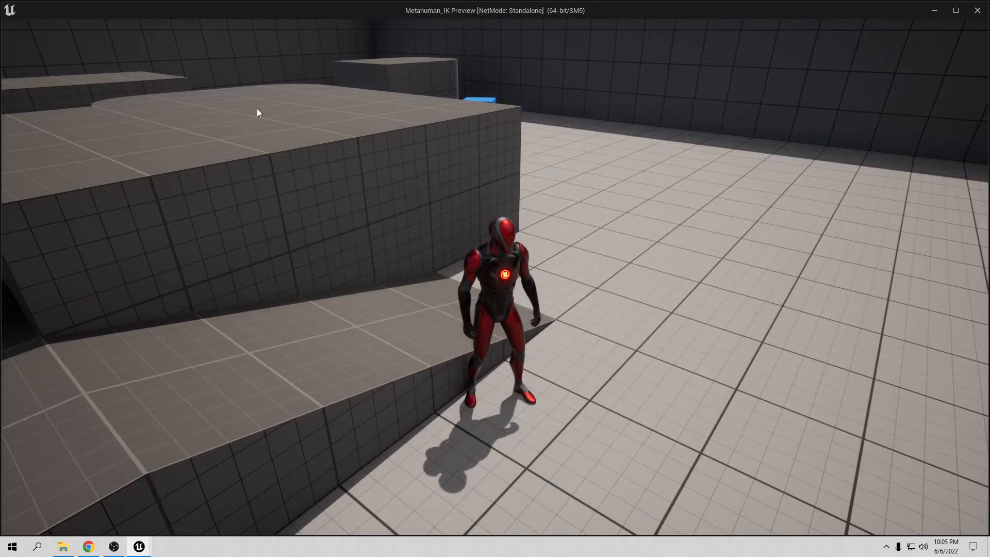
pyautogui.press('Escape')
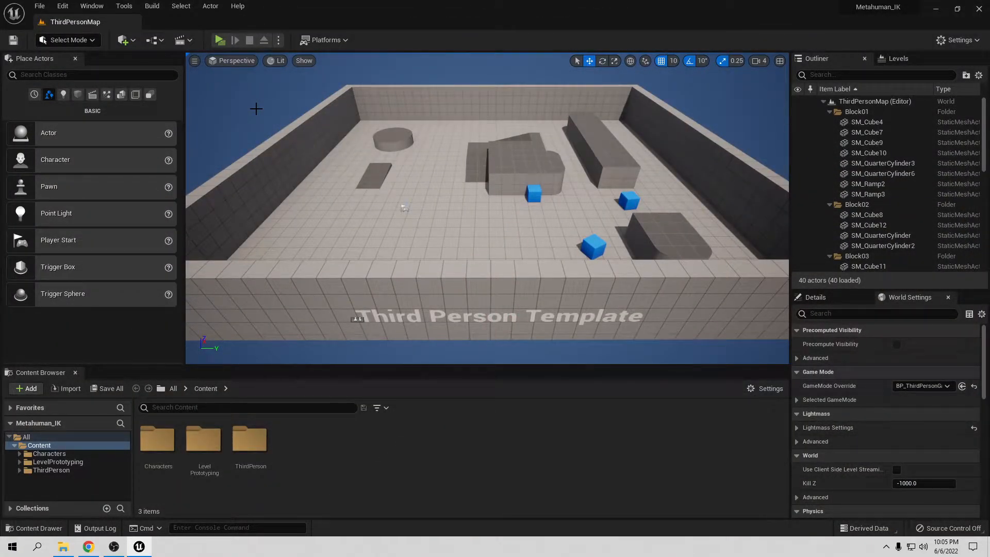
# Add the Ronin character from My MetaHumans in Quixel Bridge to the project
pyautogui.click(125, 41)
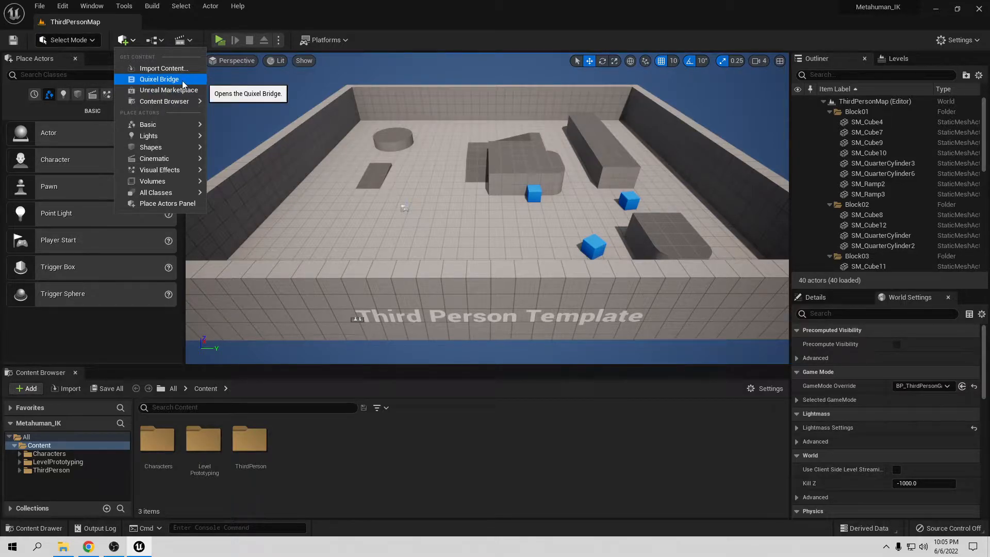
pyautogui.click(155, 80)
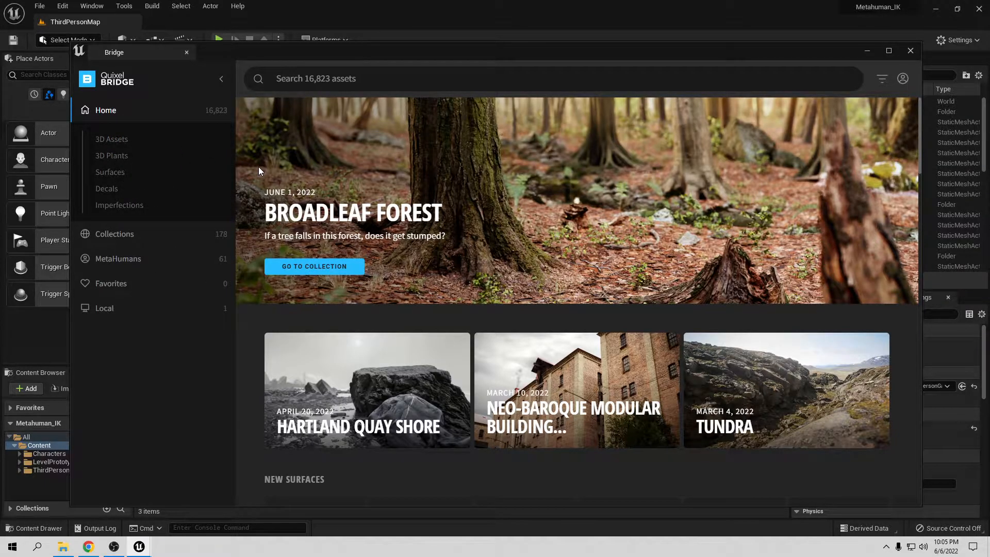
pyautogui.click(118, 259)
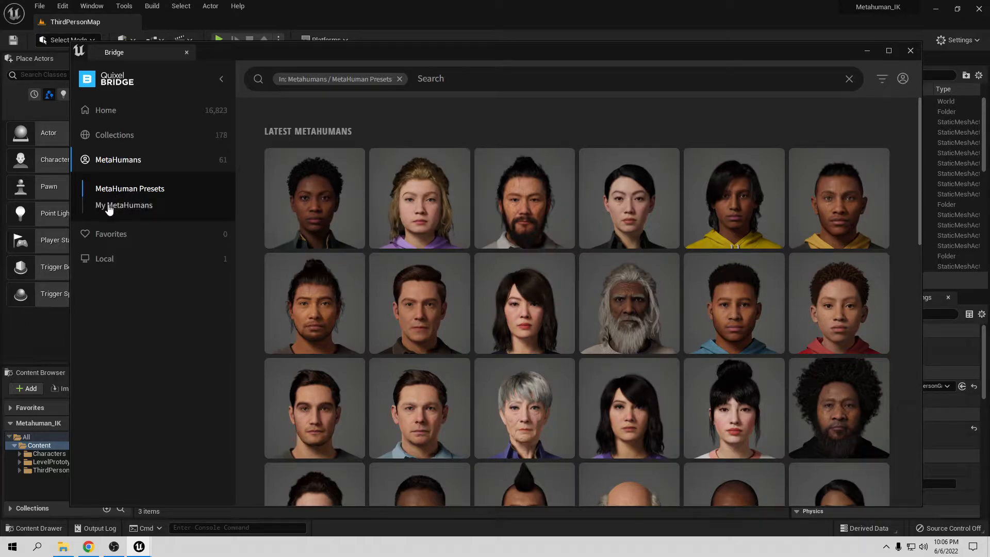
pyautogui.click(138, 209)
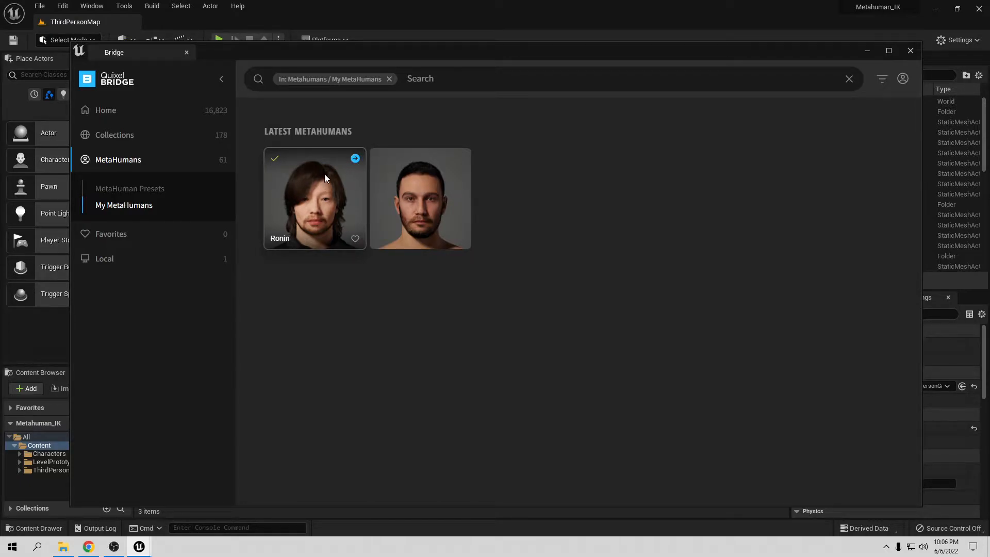
pyautogui.click(355, 159)
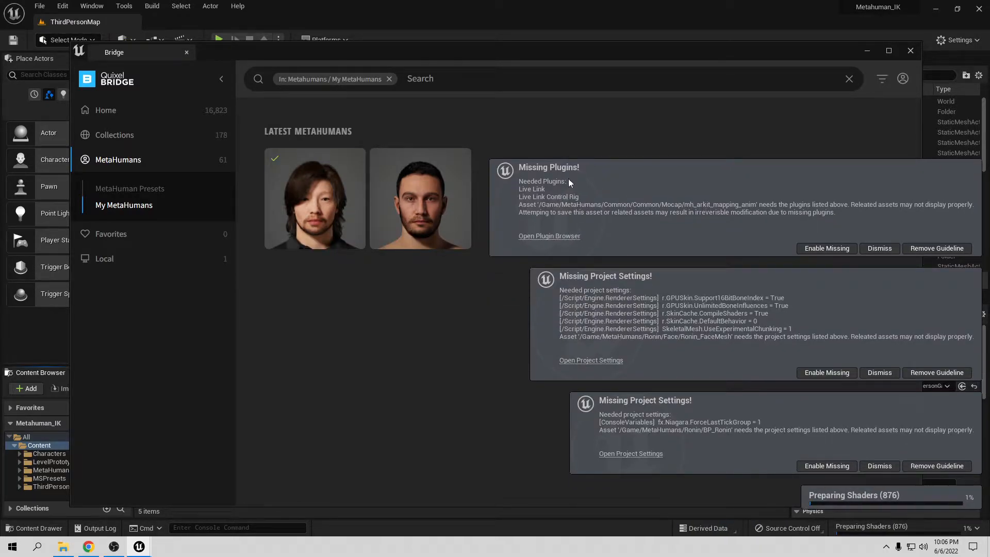
# Enable all missing plugins and project settings, restart the editor with Neck_CtrlRig saved, and close Bridge
pyautogui.click(820, 249)
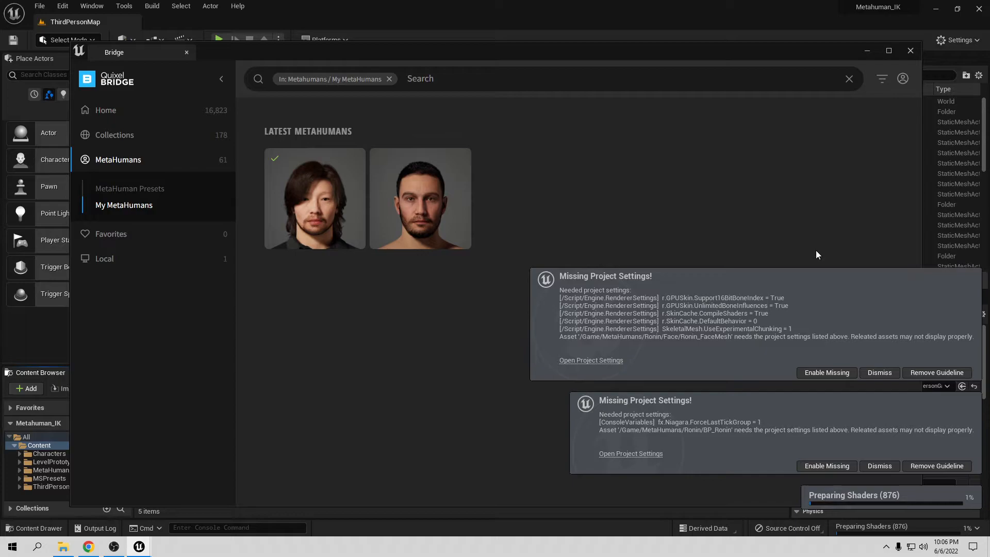
pyautogui.click(815, 371)
pyautogui.click(814, 465)
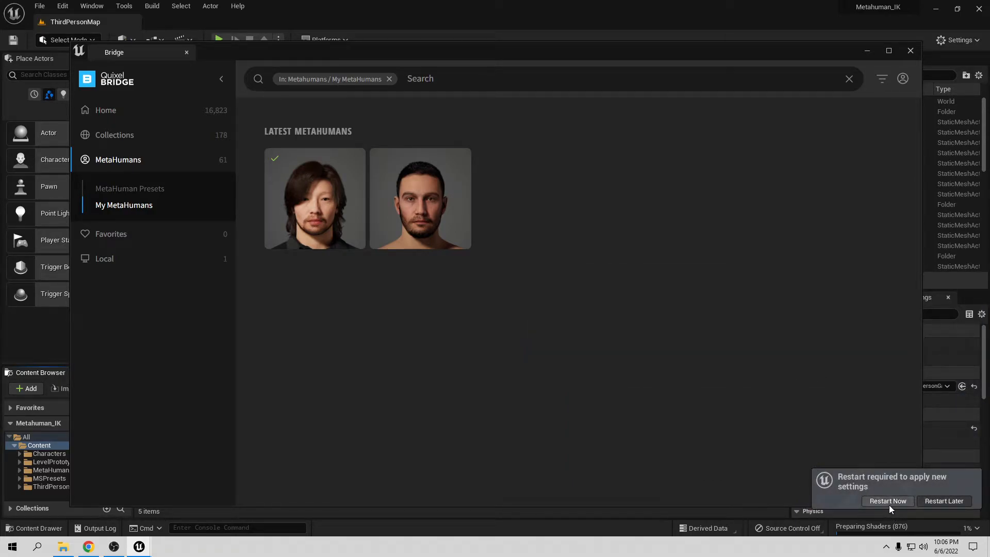
pyautogui.click(889, 505)
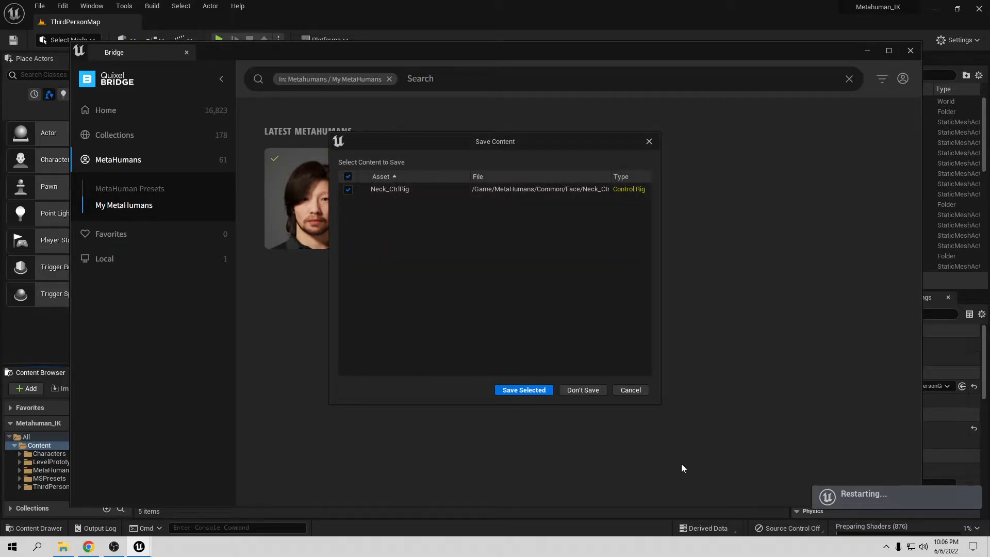
pyautogui.click(543, 394)
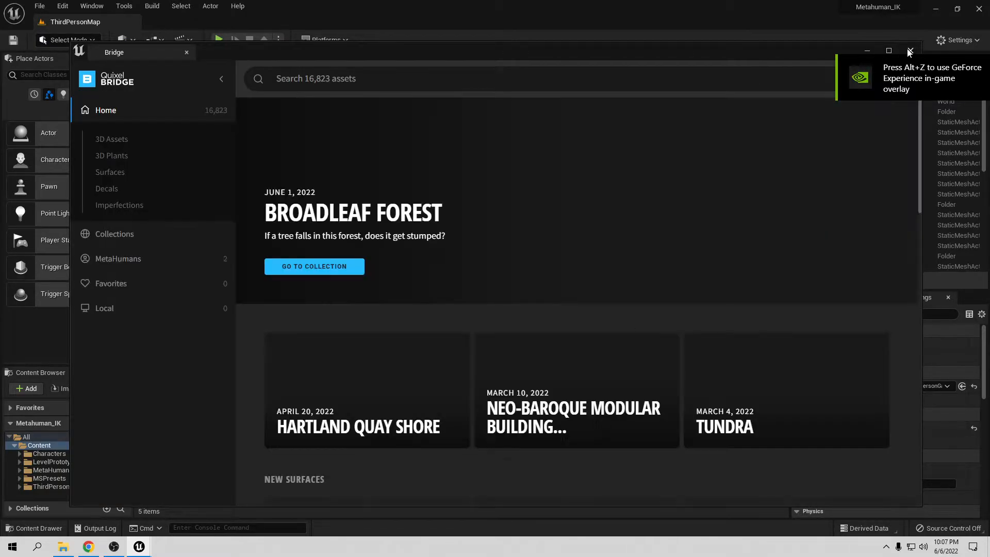
pyautogui.click(910, 50)
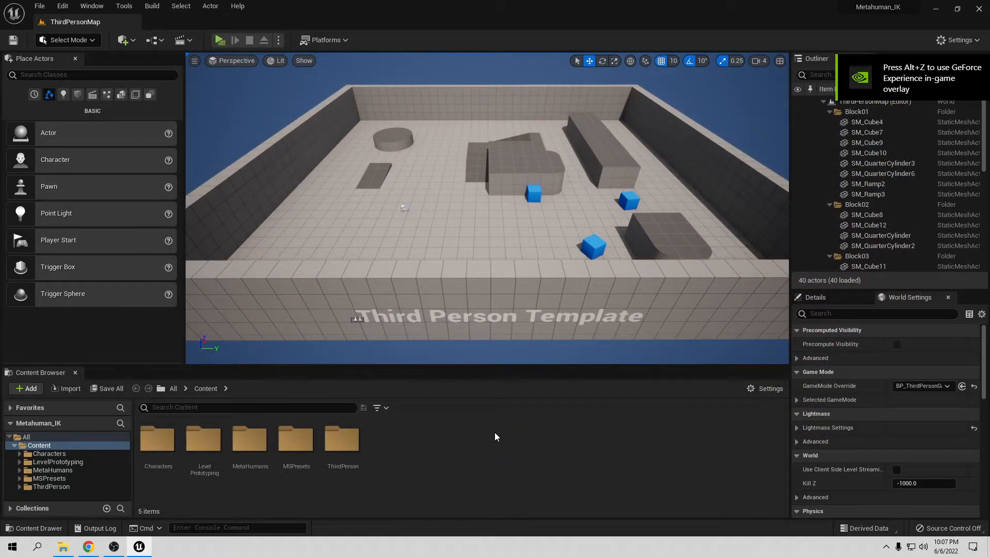
# Open the BP_Ronin blueprint from the MetaHumans/Ronin folder in its 3D viewport and dock it beside the ThirdPersonMap level
pyautogui.doubleClick(241, 462)
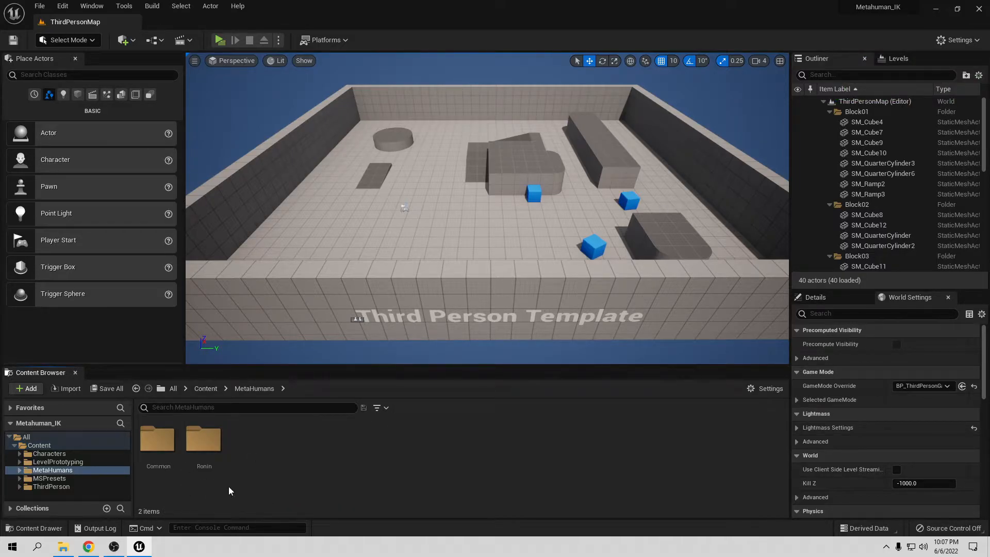
pyautogui.doubleClick(203, 439)
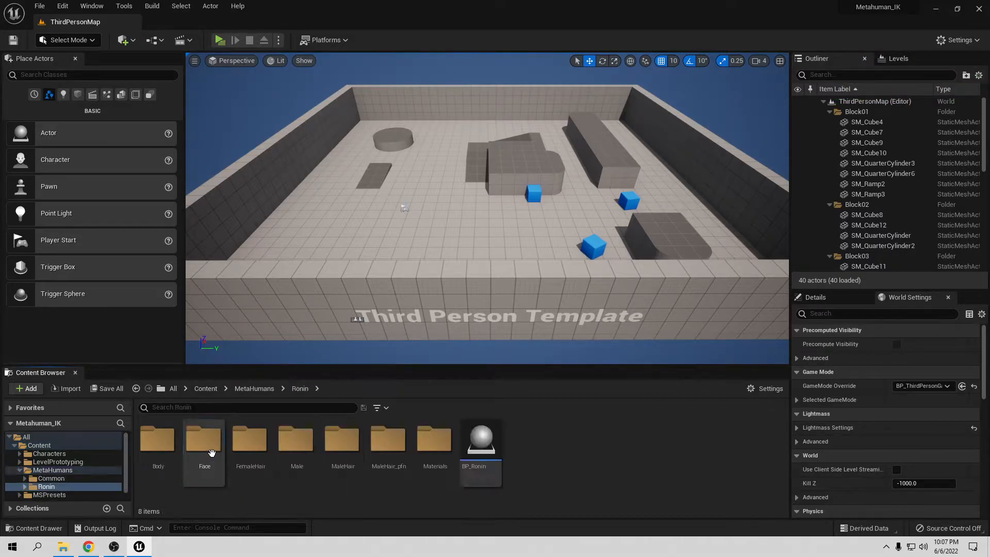
pyautogui.click(472, 460)
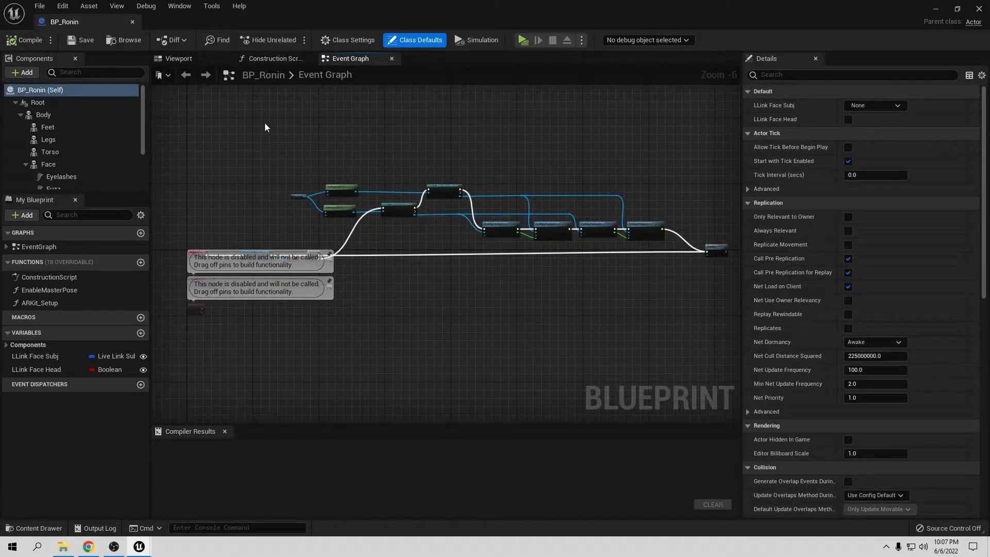
pyautogui.click(170, 58)
pyautogui.moveTo(482, 287); pyautogui.dragTo(456, 301, button='right')
pyautogui.press('w')
pyautogui.press('s')
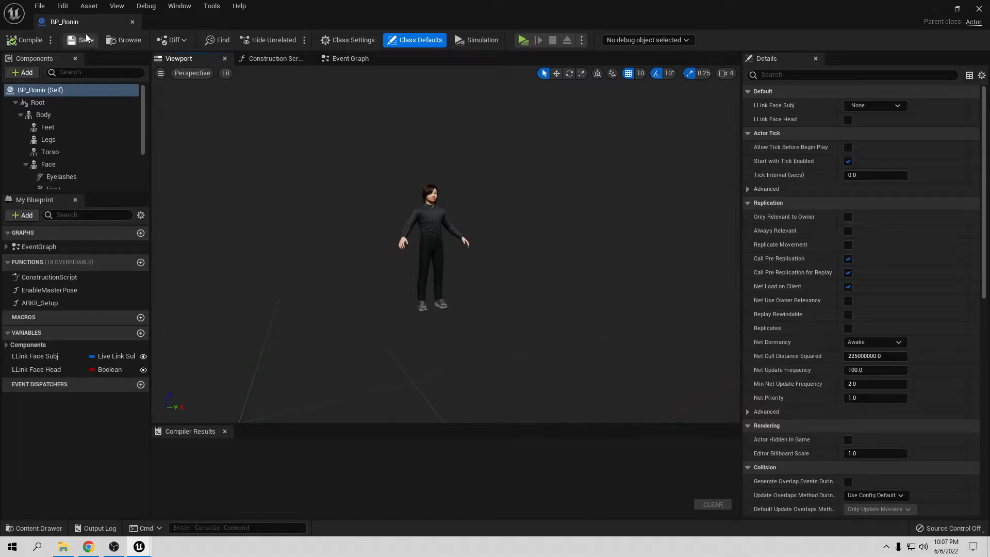
pyautogui.moveTo(84, 25); pyautogui.dragTo(188, 23)
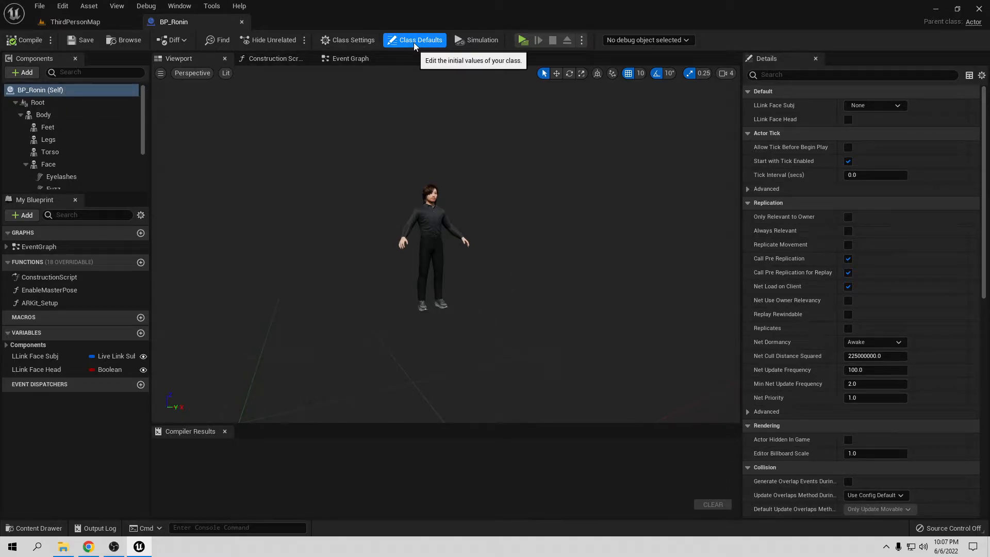
# Change the parent class of BP_Ronin to BP_ThirdPersonCharacter in the class settings
pyautogui.click(351, 39)
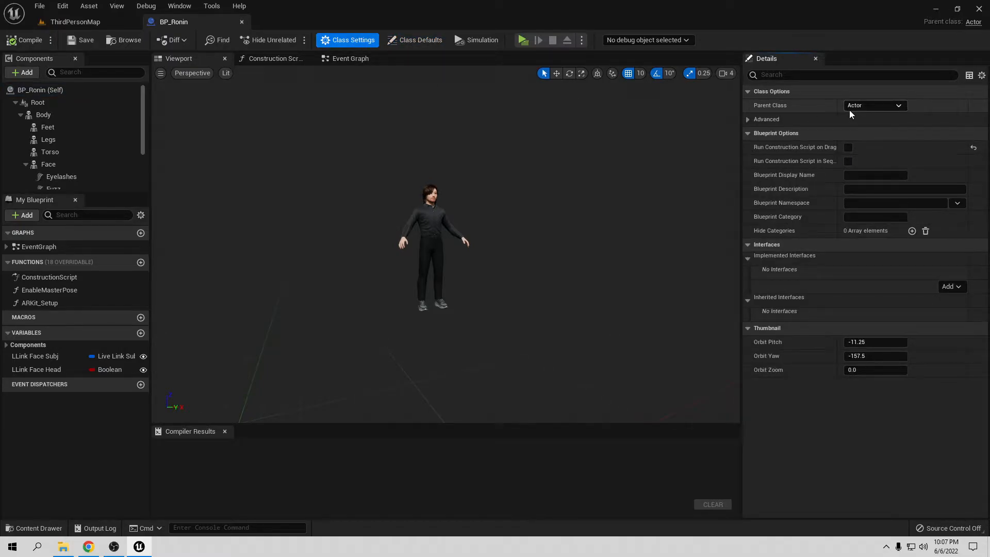
pyautogui.click(894, 106)
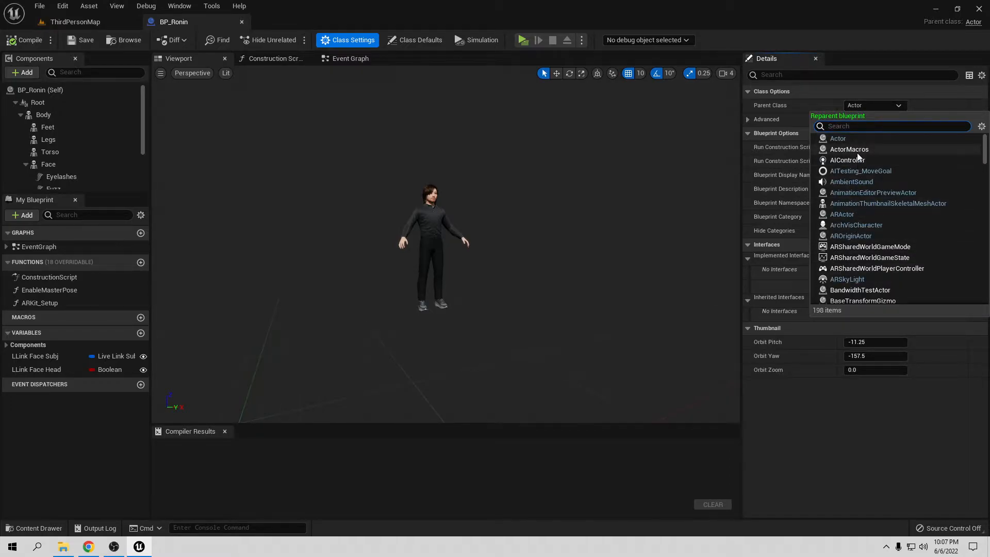
pyautogui.scroll(-4, 863, 240)
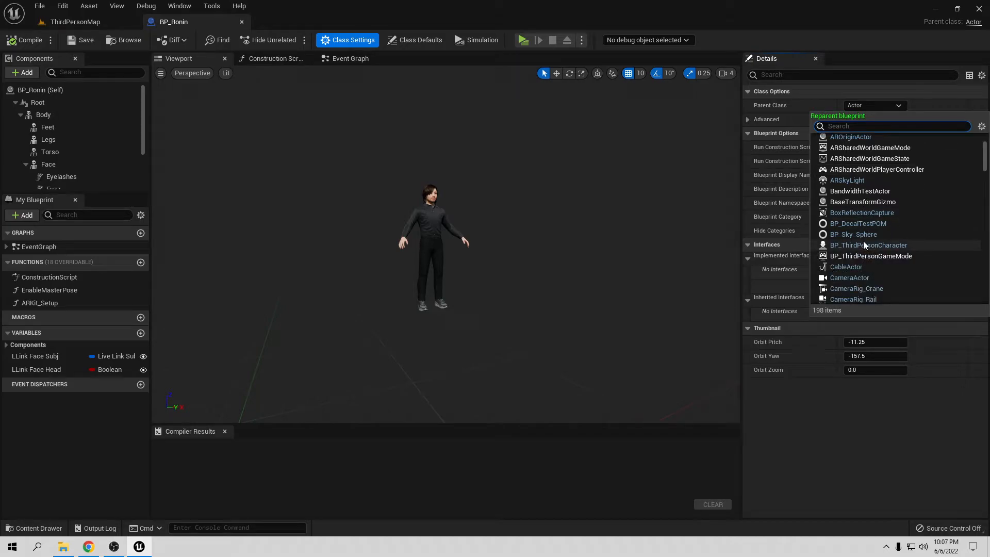
pyautogui.click(861, 246)
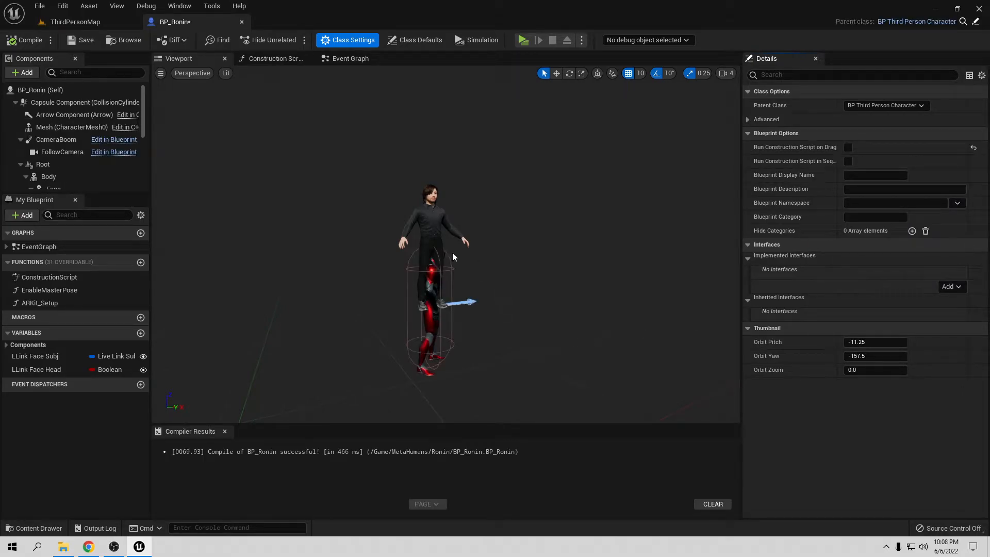
# Locate the Body component's skeletal mesh asset in the project content and return to the BP_Ronin blueprint
pyautogui.moveTo(498, 321); pyautogui.dragTo(440, 331)
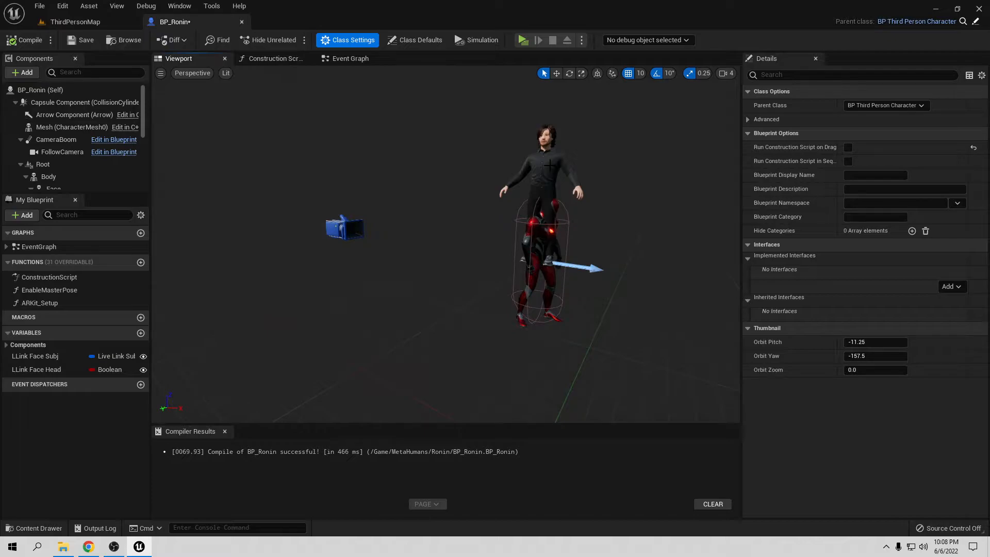
pyautogui.scroll(-1, 57, 153)
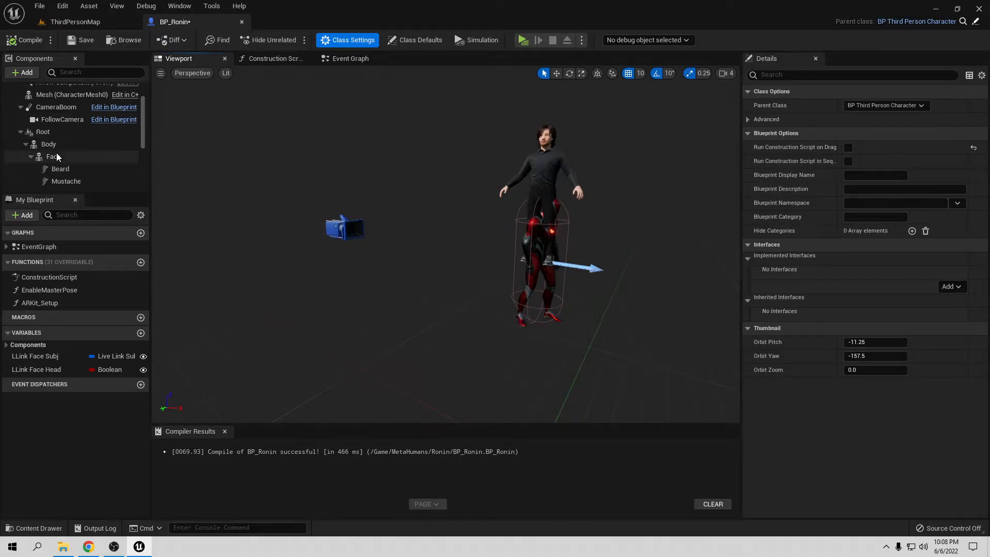
pyautogui.click(50, 146)
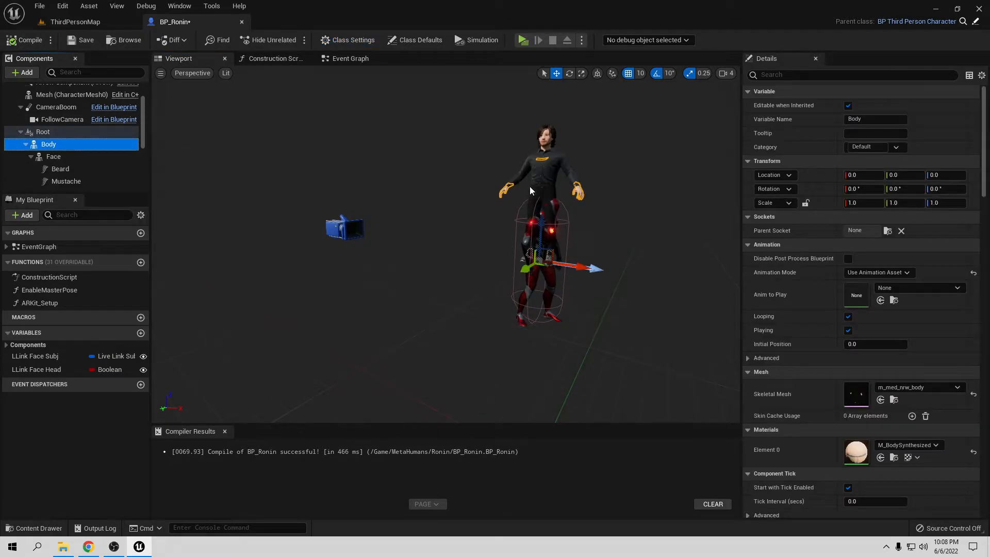
pyautogui.click(894, 400)
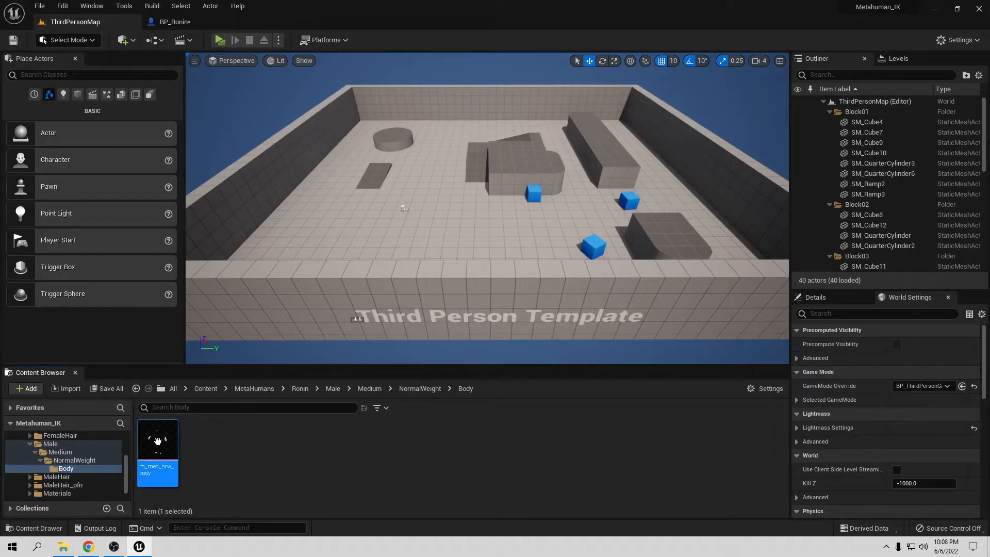
pyautogui.click(170, 23)
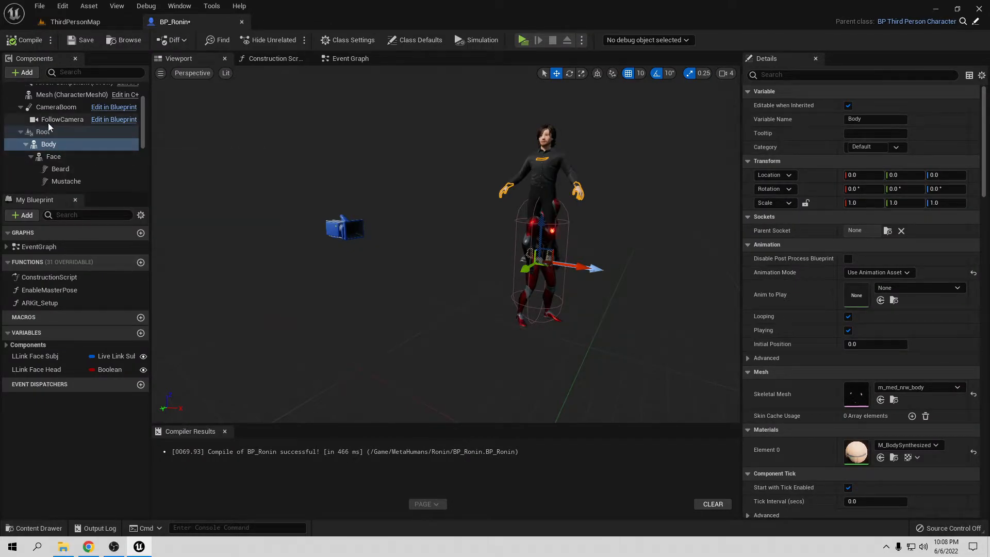
# Set the skeletal mesh of BP_Ronin's inherited Mesh (CharacterMesh0) component to m_med_nrw_body
pyautogui.scroll(2, 47, 119)
pyautogui.click(66, 129)
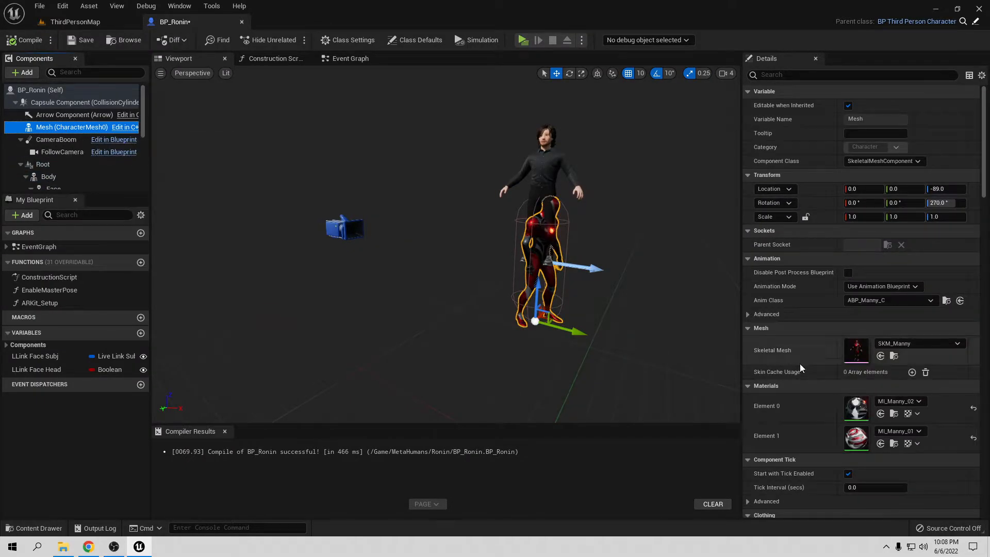
pyautogui.click(880, 355)
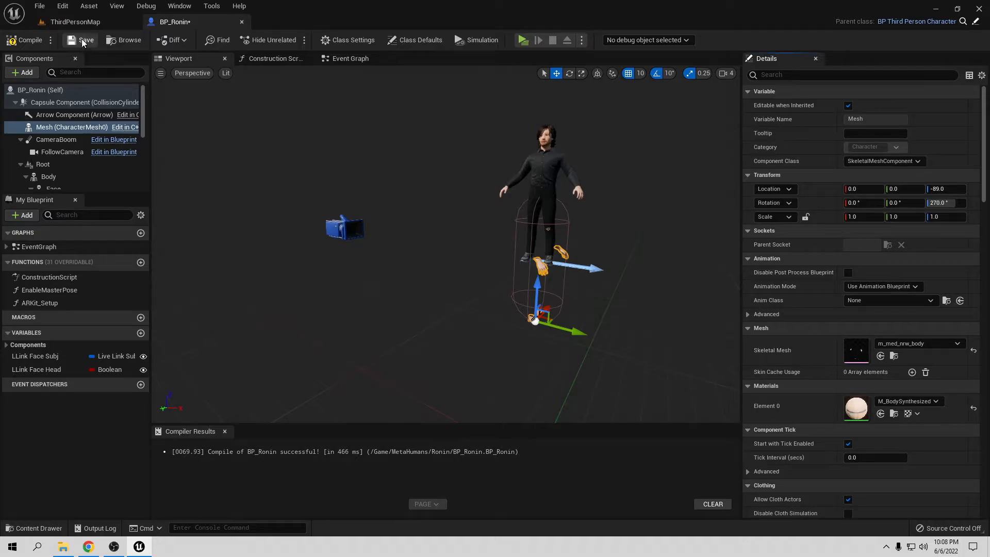
# Assign the SK_Mannequin skeleton to the m_med_nrw_body mesh in ThirdPersonMap's content browser, merging all listed bones into the skeleton
pyautogui.click(75, 22)
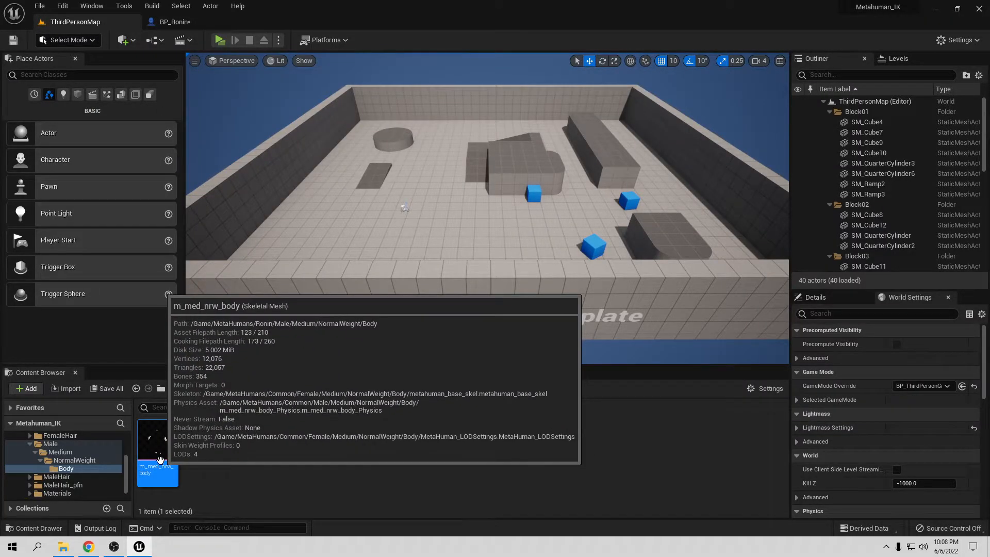
pyautogui.rightClick(161, 460)
pyautogui.moveTo(199, 164)
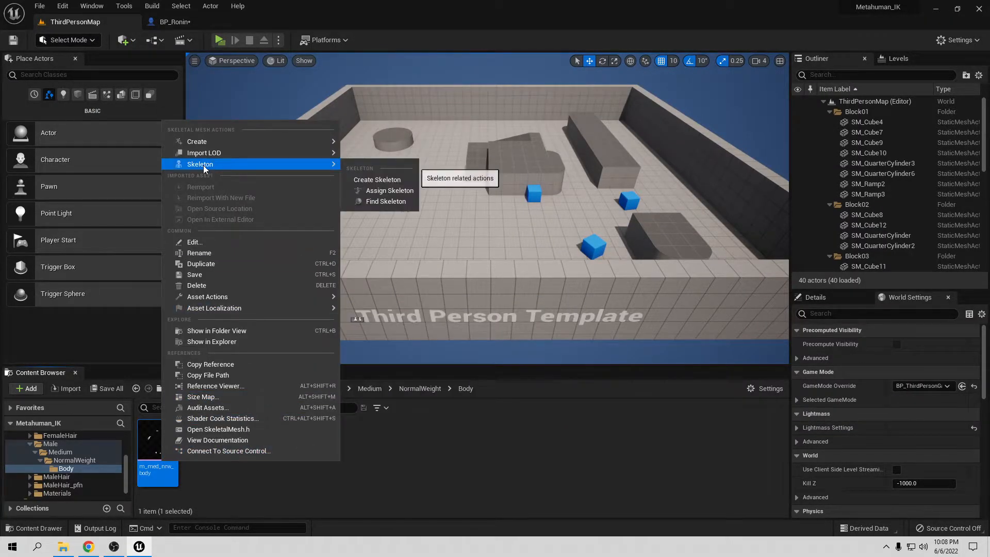
pyautogui.click(379, 190)
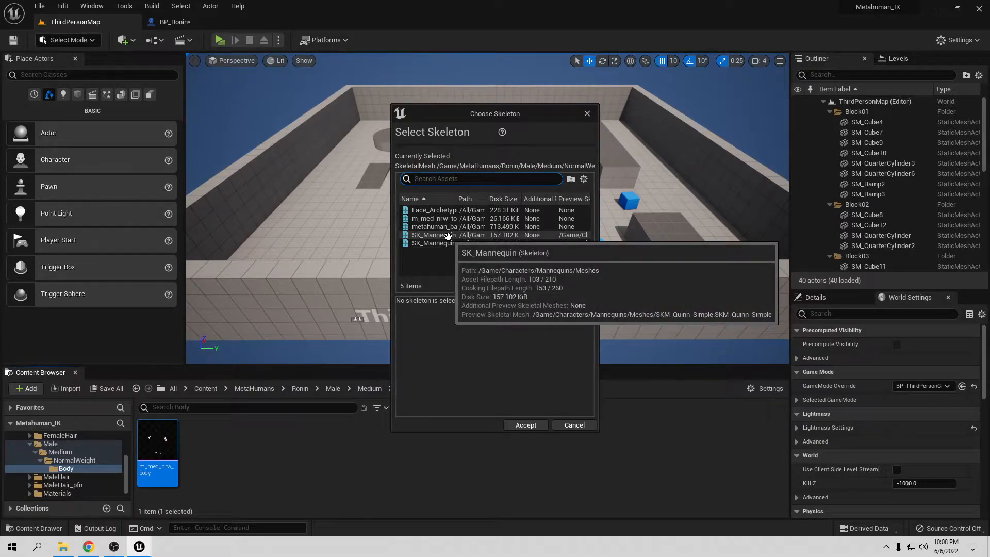
pyautogui.click(447, 235)
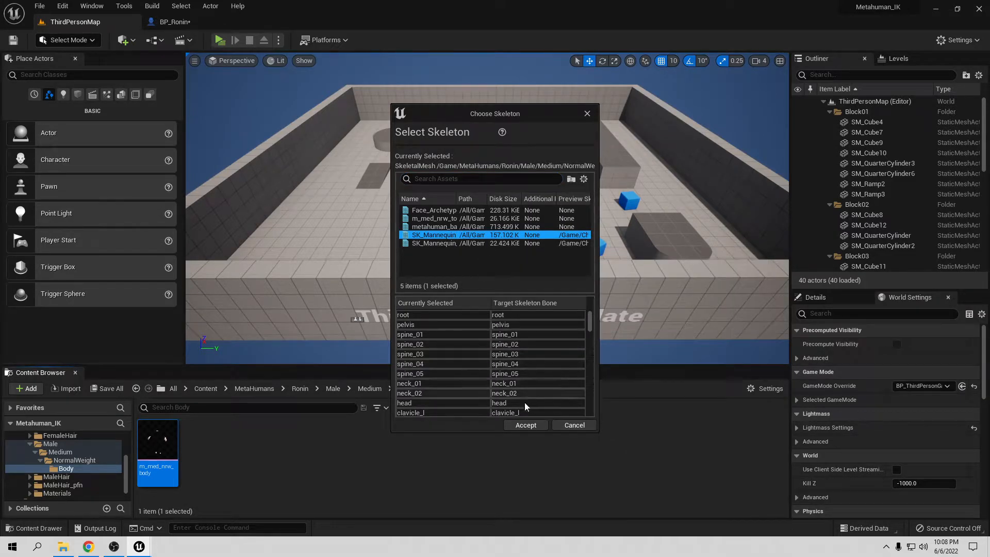
pyautogui.click(524, 426)
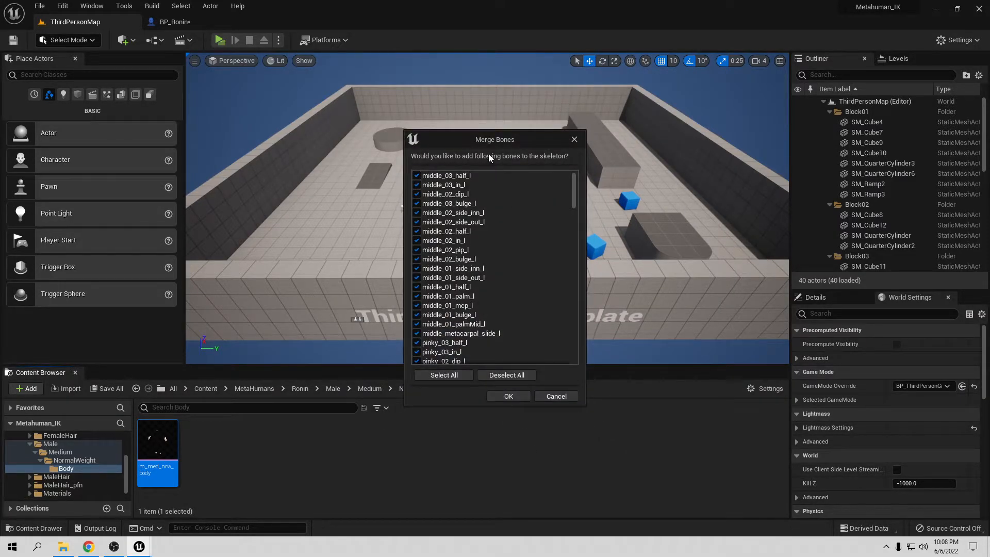
pyautogui.scroll(-2, 526, 317)
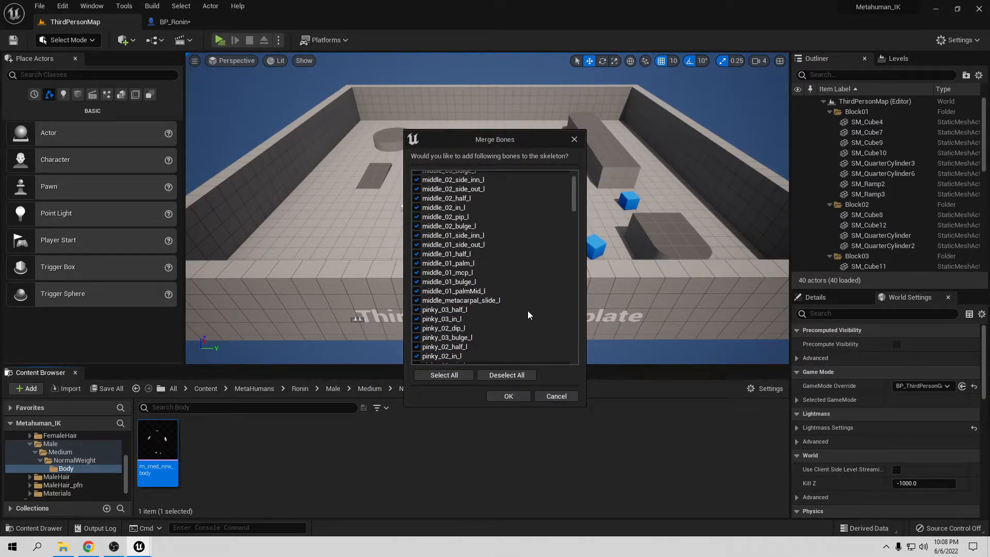
pyautogui.click(515, 396)
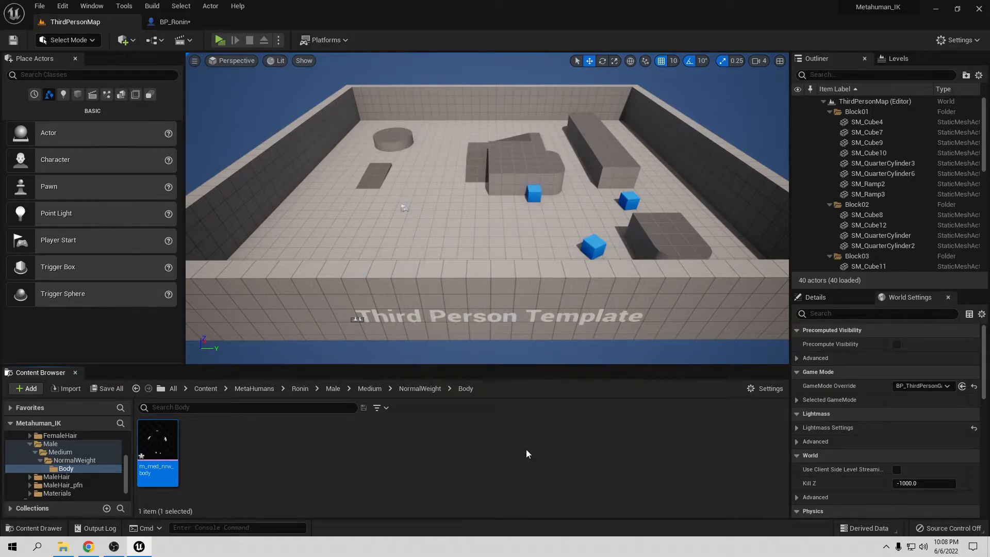
# Return to BP_Ronin and set the Mesh component's anim class to ABP_Manny
pyautogui.click(189, 24)
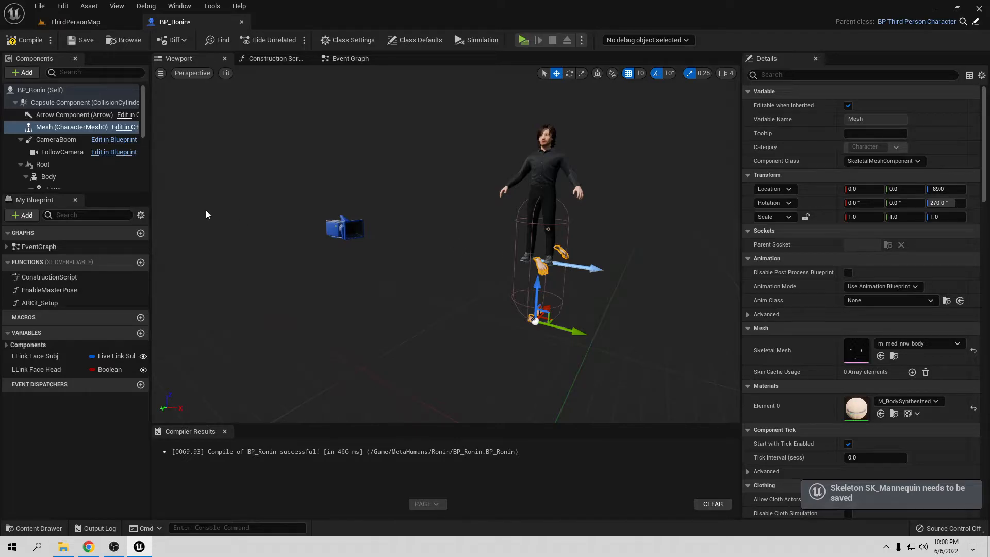
pyautogui.click(903, 301)
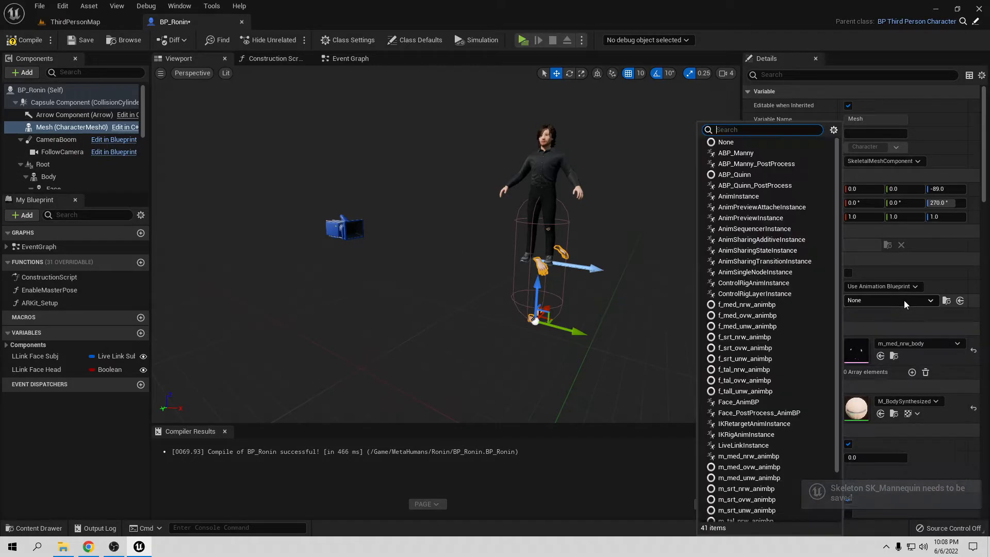
pyautogui.click(738, 153)
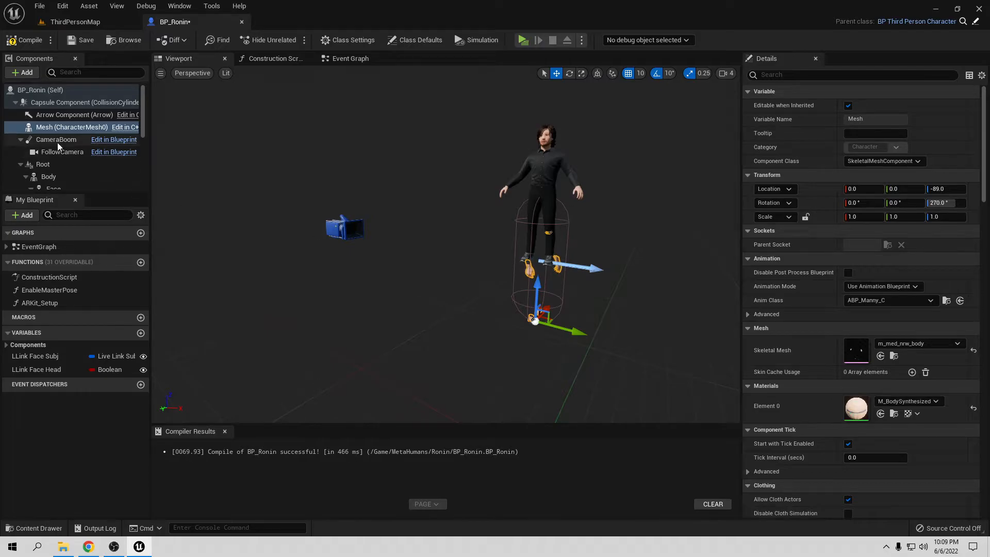
# Reparent the Face, Torso, Feet and Legs components from Body to the Mesh (CharacterMesh0) component
pyautogui.scroll(-2, 70, 139)
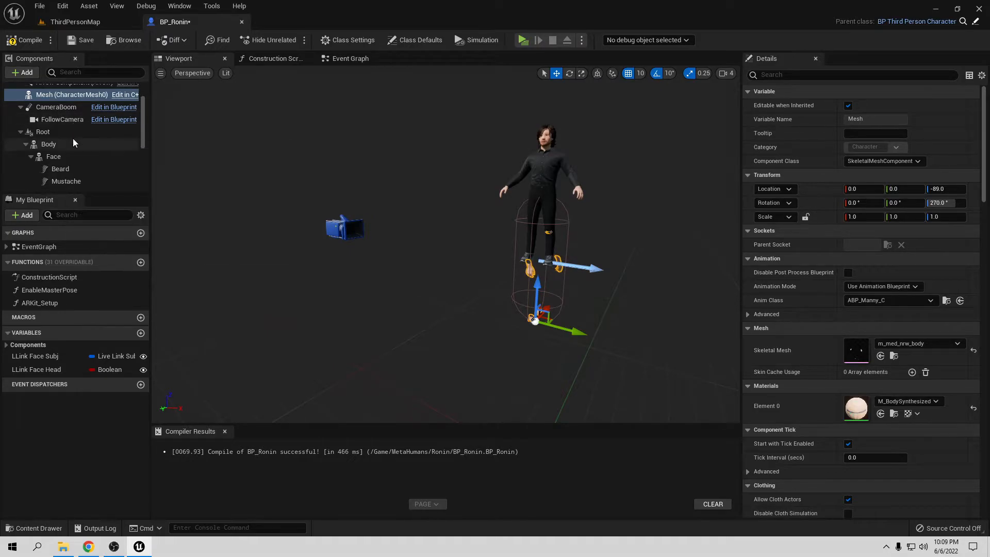
pyautogui.click(53, 158)
pyautogui.moveTo(53, 158); pyautogui.dragTo(54, 94)
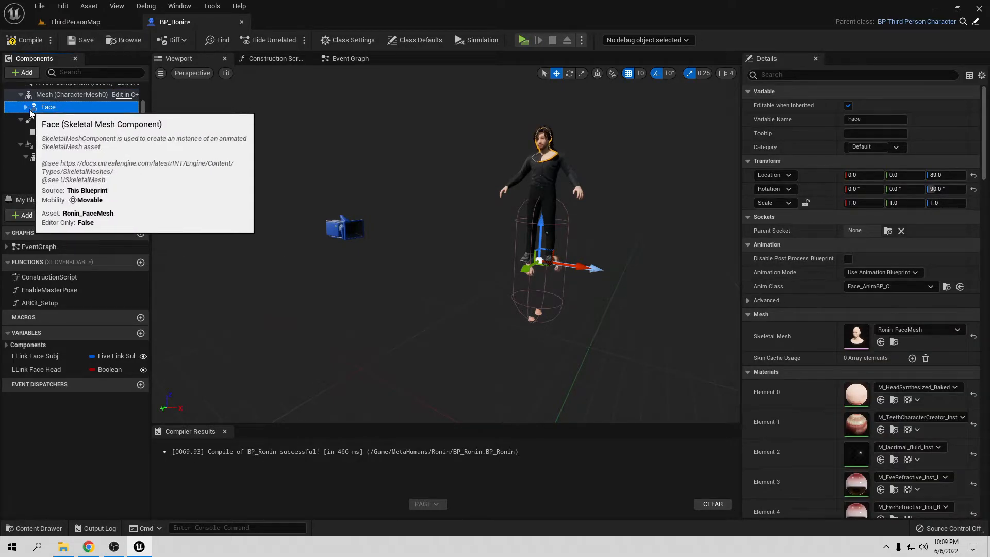
pyautogui.scroll(-1, 65, 150)
pyautogui.click(63, 154)
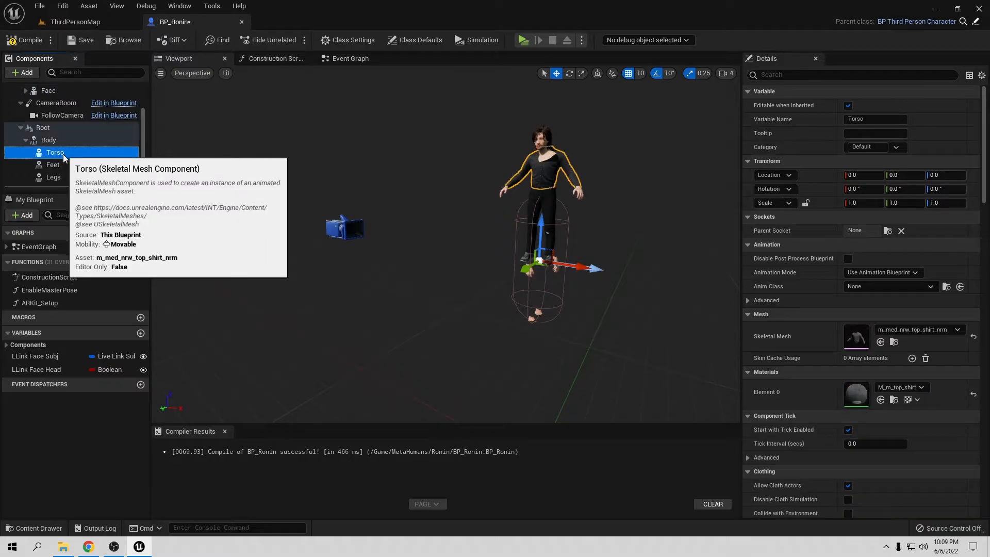
pyautogui.keyDown('shift'); pyautogui.click(67, 177); pyautogui.keyUp('shift')
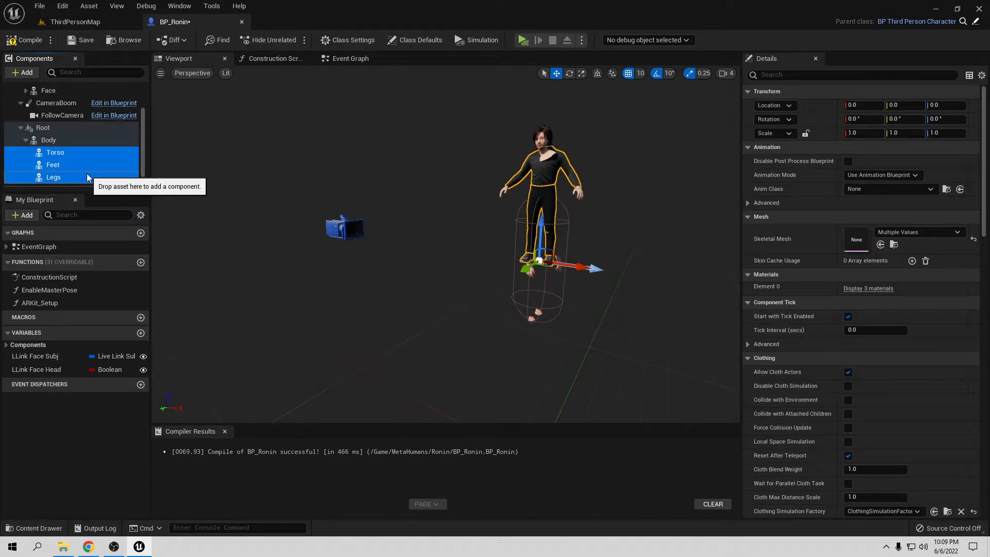
pyautogui.moveTo(67, 151); pyautogui.dragTo(52, 111)
pyautogui.scroll(-1, 84, 154)
pyautogui.click(26, 127)
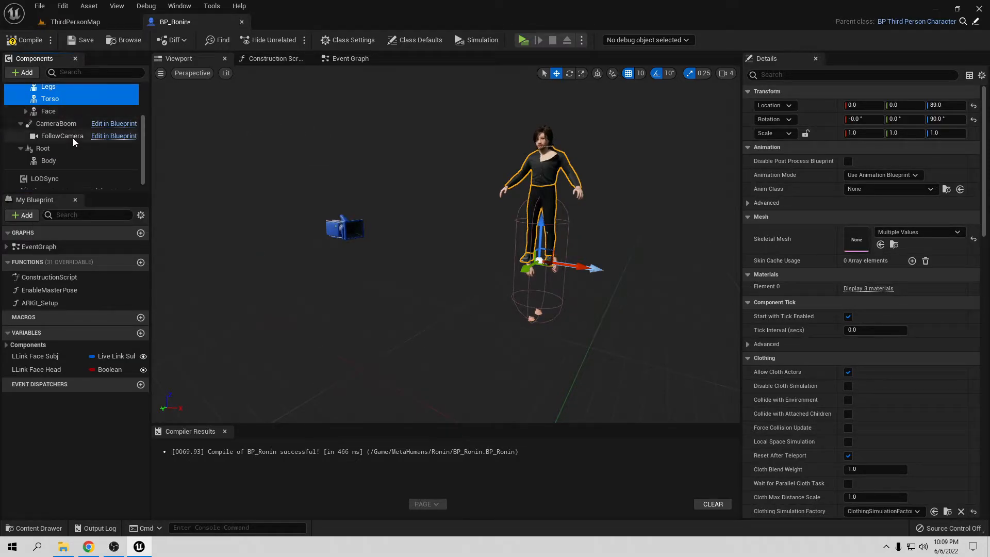
# Remove the leftover Body and Root components from the BP_Ronin hierarchy
pyautogui.click(58, 161)
pyautogui.moveTo(60, 163)
pyautogui.mouseDown()
pyautogui.moveTo(74, 161)
pyautogui.moveTo(75, 176)
pyautogui.moveTo(82, 163)
pyautogui.moveTo(64, 144)
pyautogui.moveTo(57, 150)
pyautogui.mouseUp()
pyautogui.click(65, 157)
pyautogui.press('Delete')
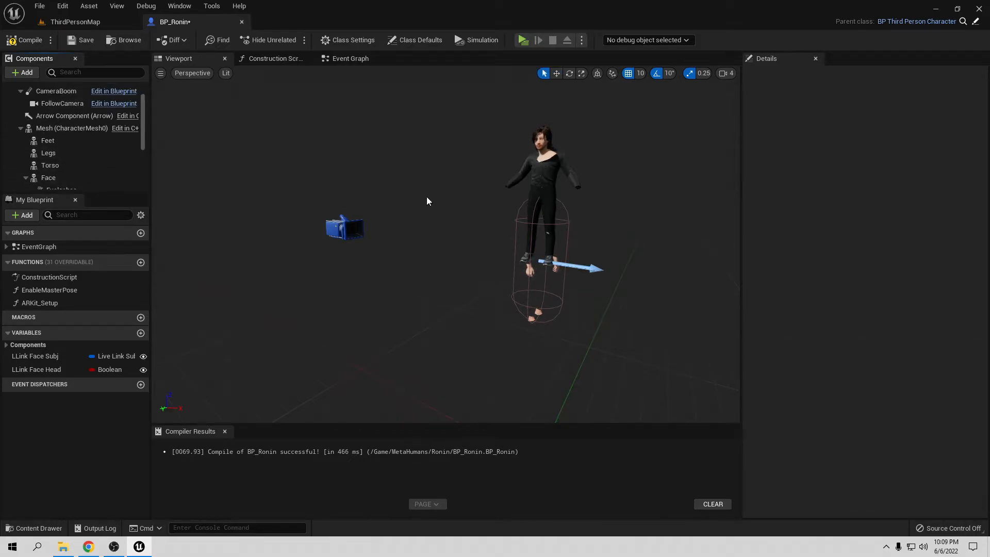
# Reset the location and rotation of the Feet, Legs, Torso and Face components to their default zero values
pyautogui.scroll(2, 98, 148)
pyautogui.scroll(-1, 101, 149)
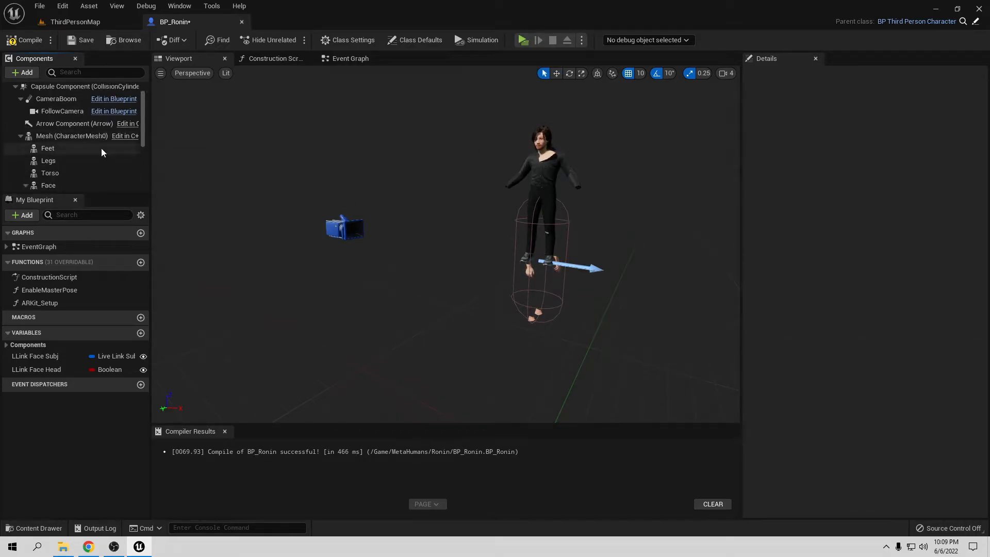
pyautogui.click(50, 148)
pyautogui.keyDown('ctrl'); pyautogui.click(58, 160); pyautogui.keyUp('ctrl')
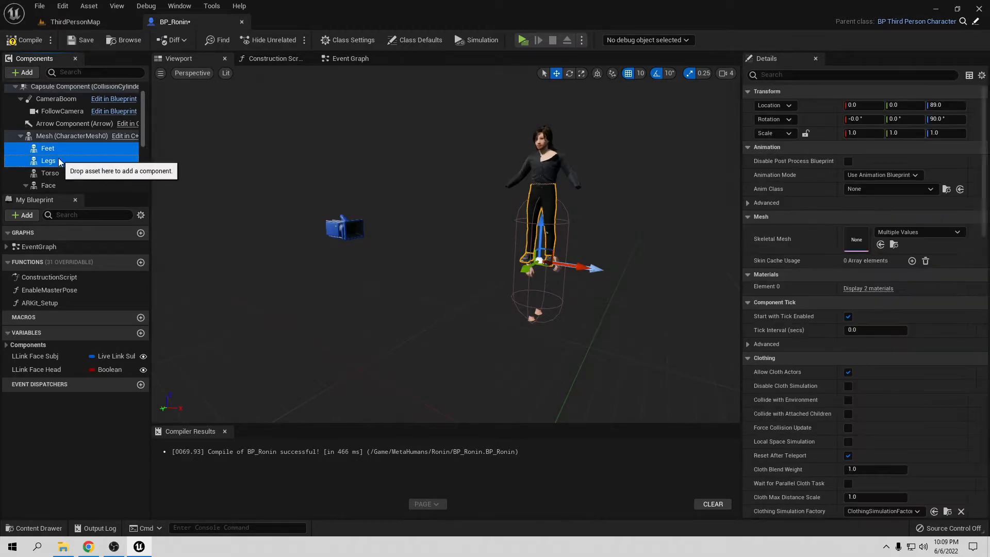
pyautogui.keyDown('ctrl'); pyautogui.click(57, 172); pyautogui.keyUp('ctrl')
pyautogui.keyDown('ctrl'); pyautogui.click(52, 185); pyautogui.keyUp('ctrl')
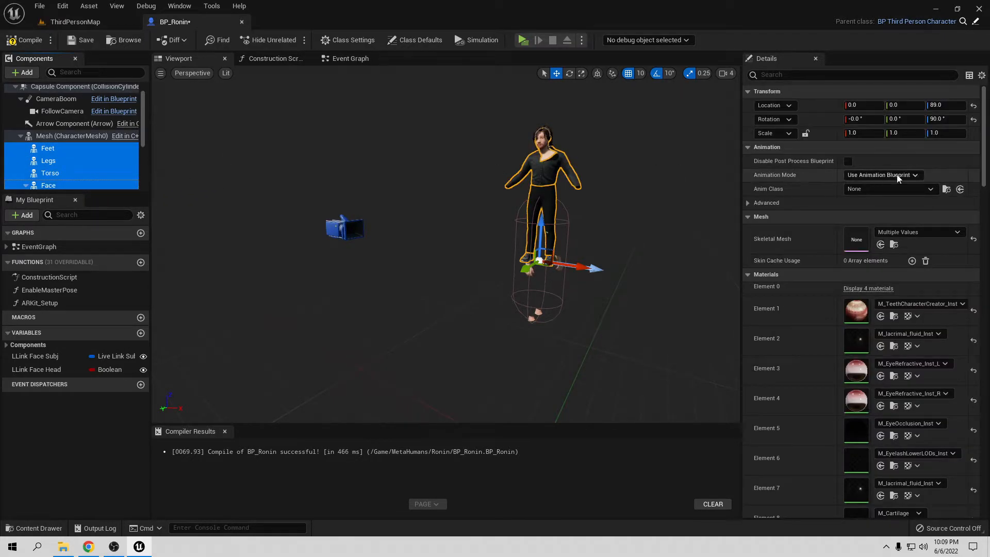
pyautogui.click(973, 105)
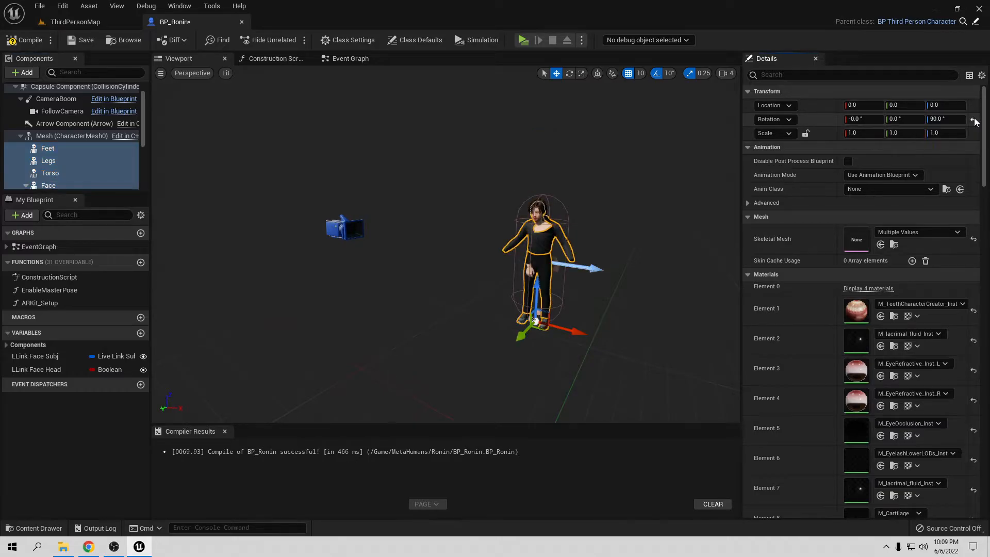
pyautogui.click(973, 119)
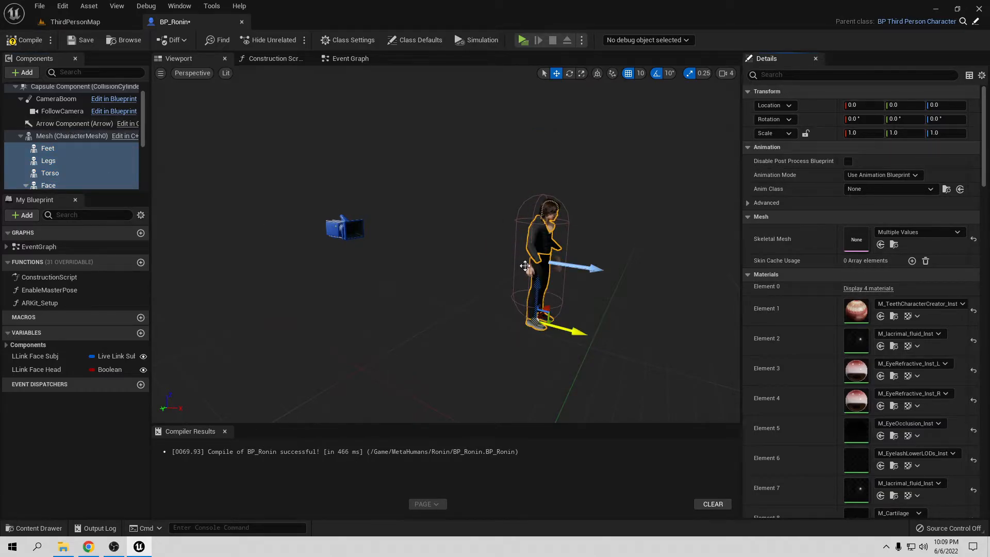
# Collapse the Face component's children and locate the Feet component's skeletal mesh asset in the project content
pyautogui.scroll(-5, 141, 169)
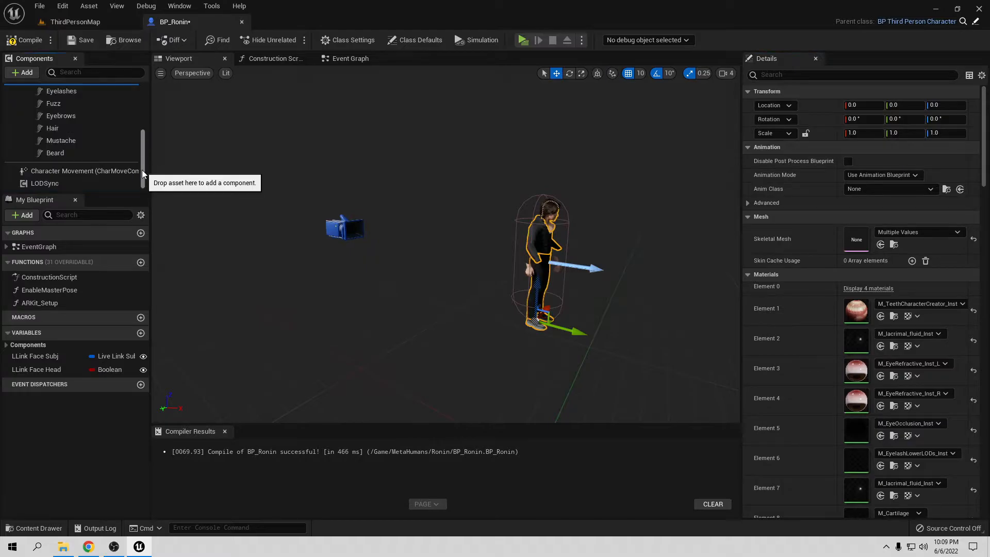
pyautogui.scroll(3, 122, 160)
pyautogui.click(25, 161)
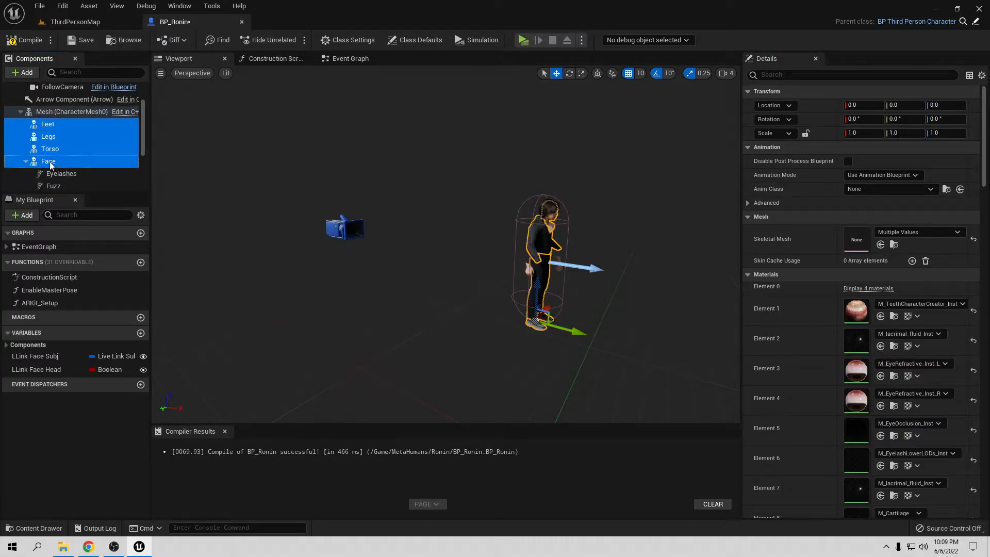
pyautogui.click(49, 124)
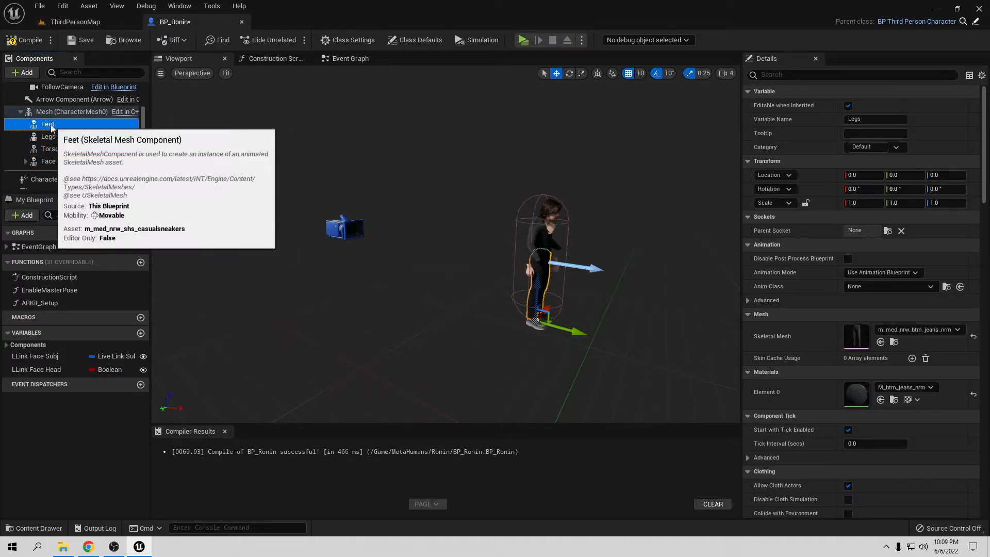
pyautogui.rightClick(50, 126)
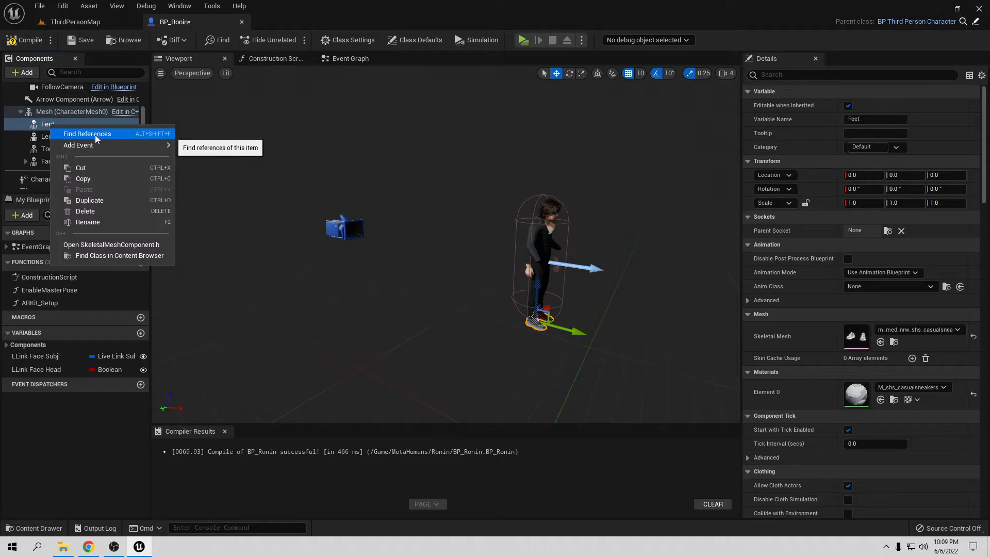
pyautogui.click(54, 126)
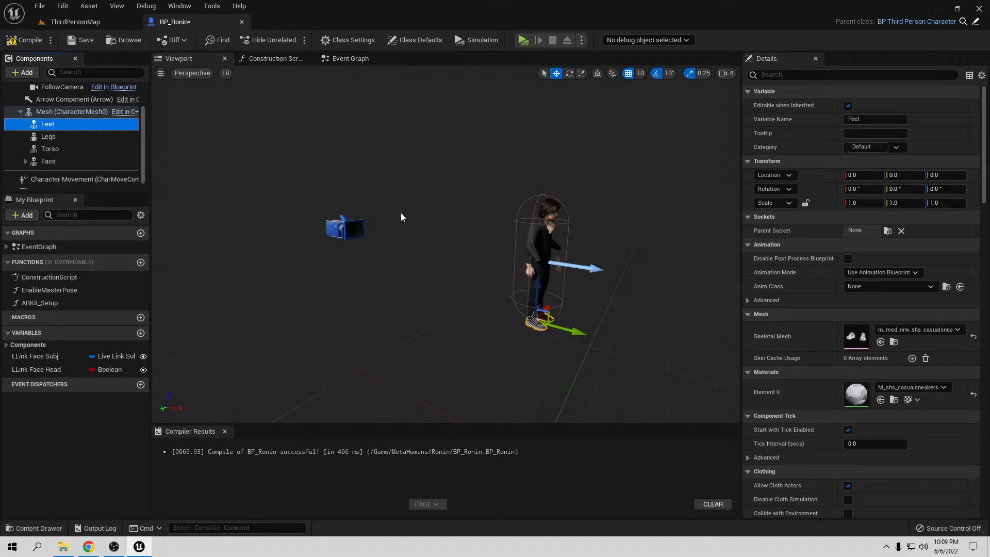
pyautogui.click(894, 341)
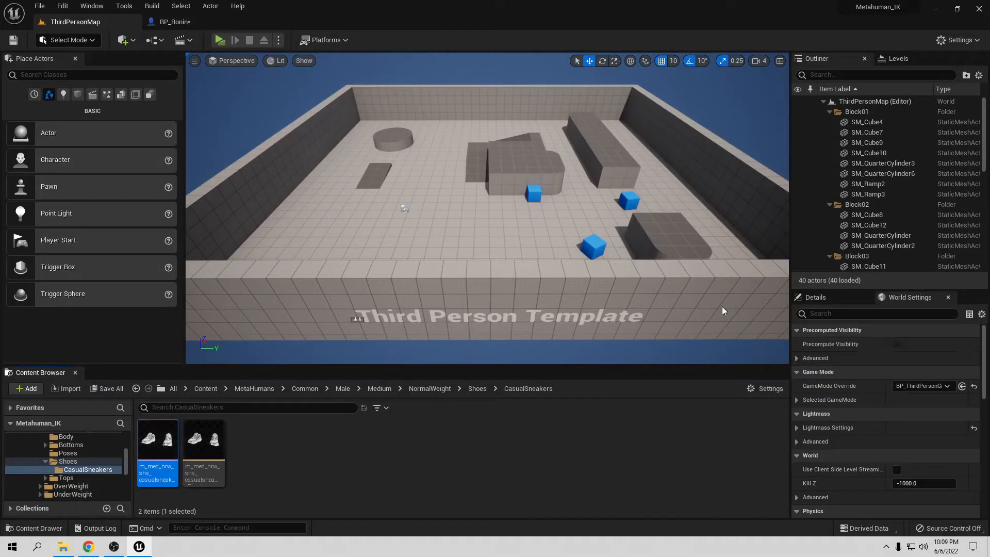
# Assign the SK_Mannequin skeleton to the casual sneakers skeletal mesh in the CasualSneakers folder
pyautogui.rightClick(154, 444)
pyautogui.moveTo(234, 154)
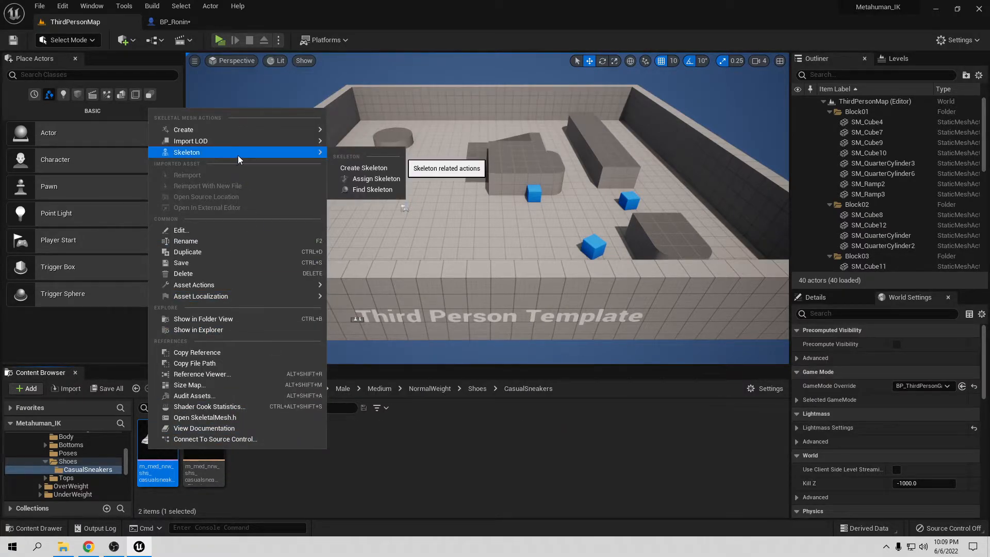
pyautogui.click(377, 182)
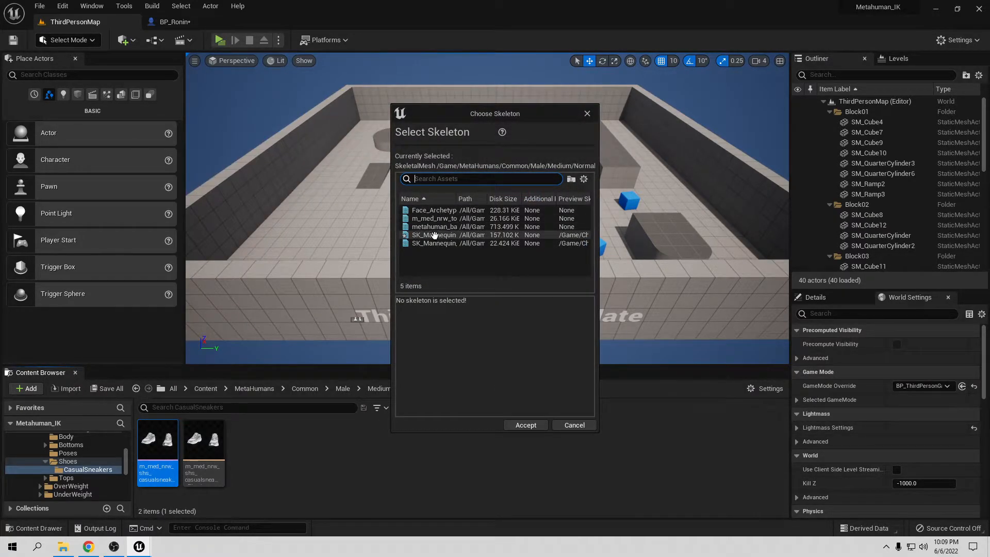
pyautogui.click(447, 235)
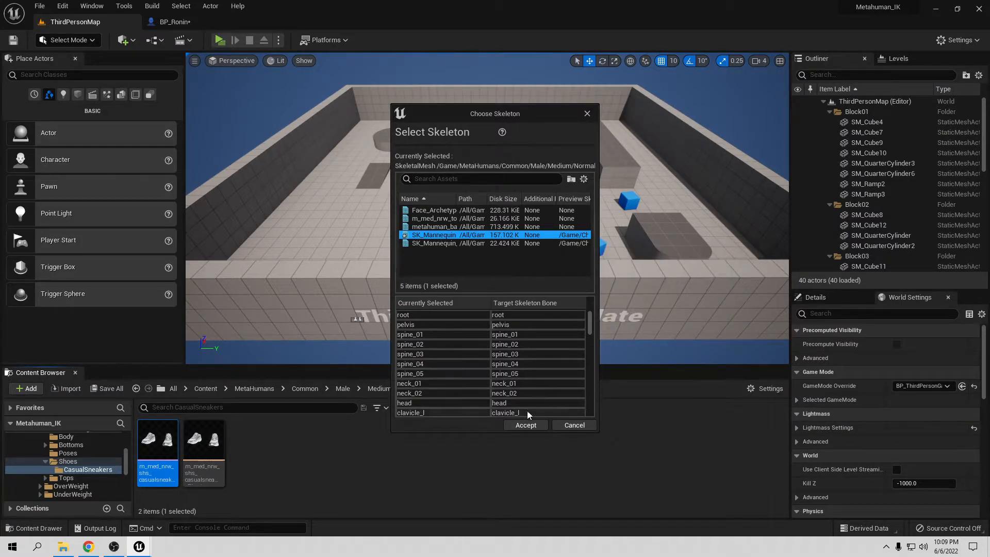
pyautogui.click(531, 425)
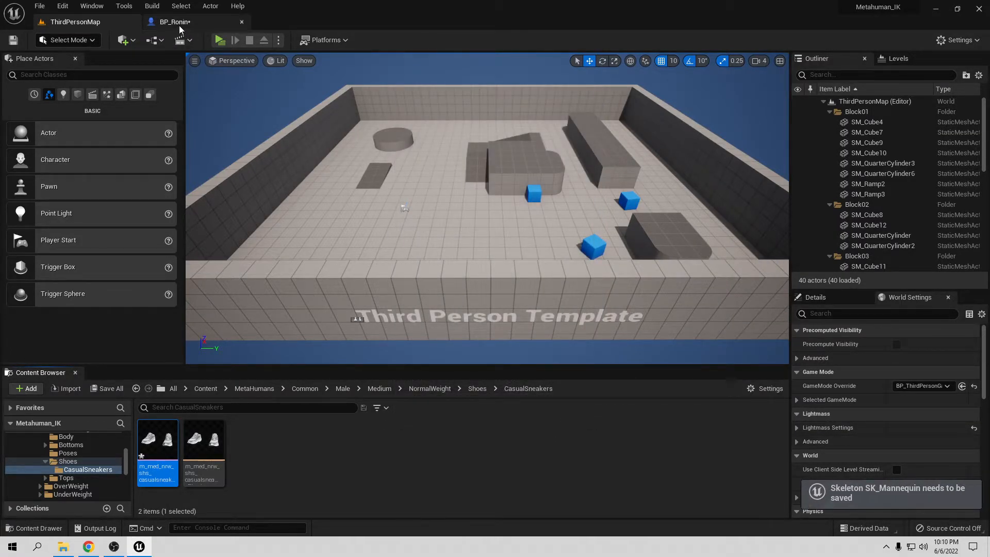
# Return to BP_Ronin and locate the Legs component's skeletal mesh asset, m_med_nrw_btm_jeans_nrm, in the project content
pyautogui.click(175, 22)
pyautogui.click(48, 136)
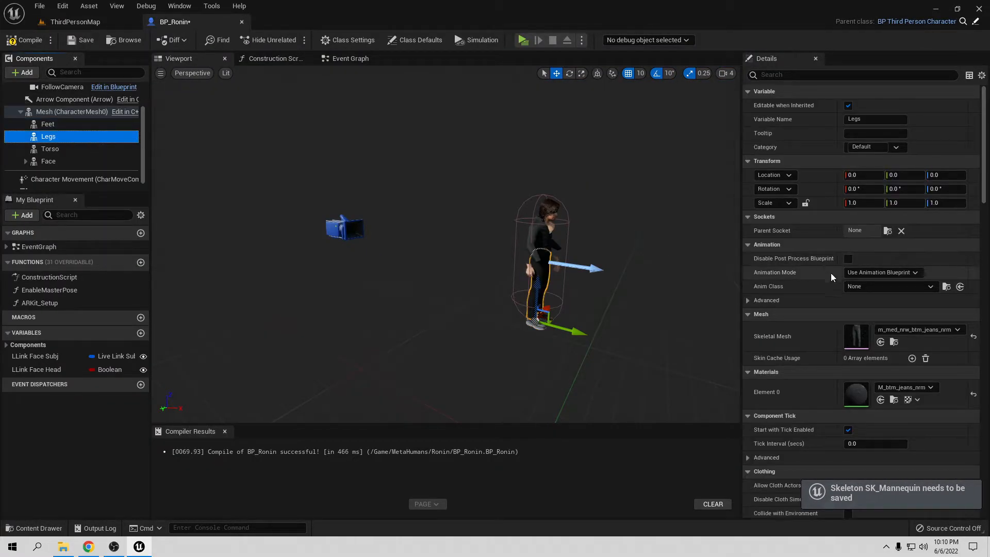
pyautogui.click(894, 342)
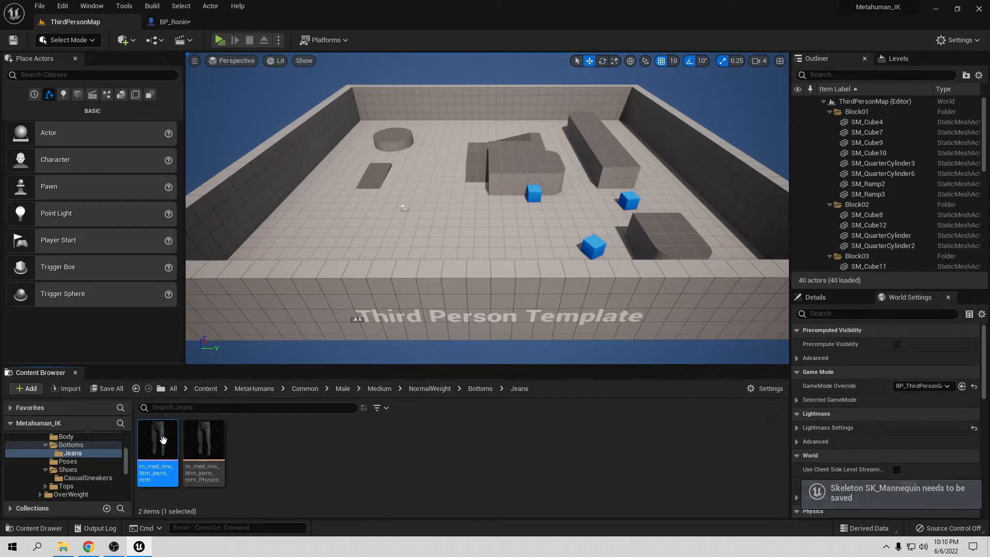
# Assign the SK_Mannequin skeleton to the m_med_nrw_btm_jeans_nrm skeletal mesh in the Jeans folder
pyautogui.rightClick(165, 438)
pyautogui.moveTo(279, 150)
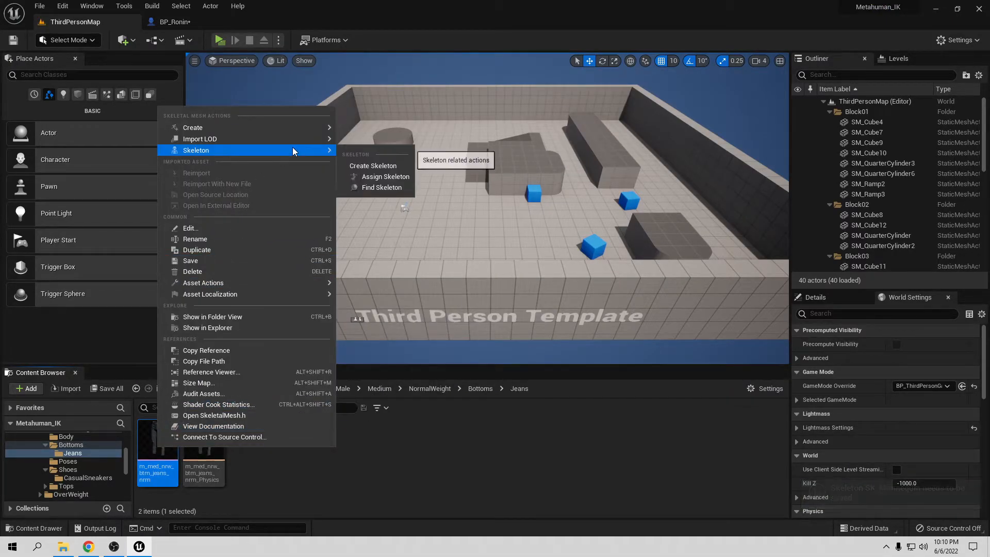
pyautogui.click(372, 177)
pyautogui.click(449, 242)
pyautogui.click(443, 235)
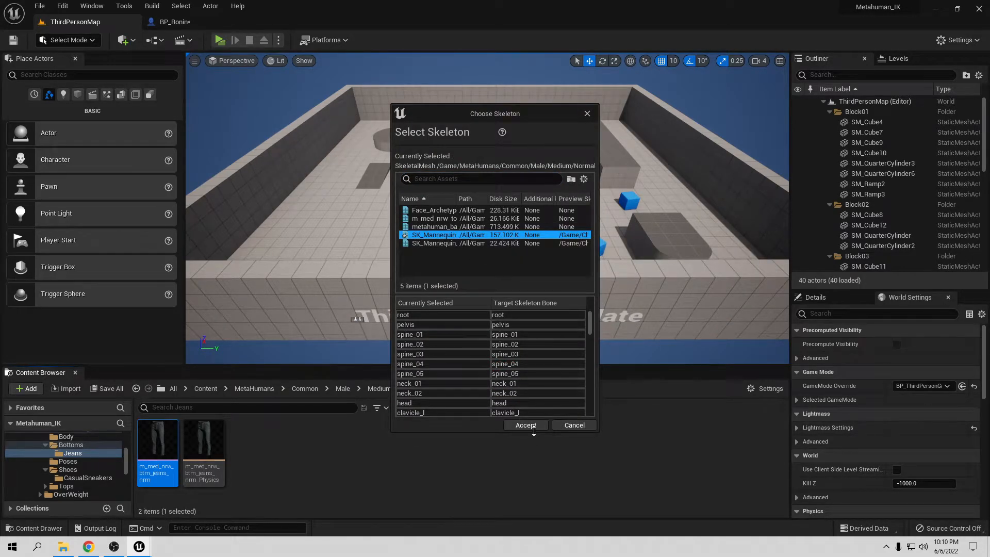
pyautogui.click(532, 425)
# Return to BP_Ronin and locate the Torso component's skeletal mesh asset, m_med_nrw_top_shirt_nrm, in the project content
pyautogui.click(173, 21)
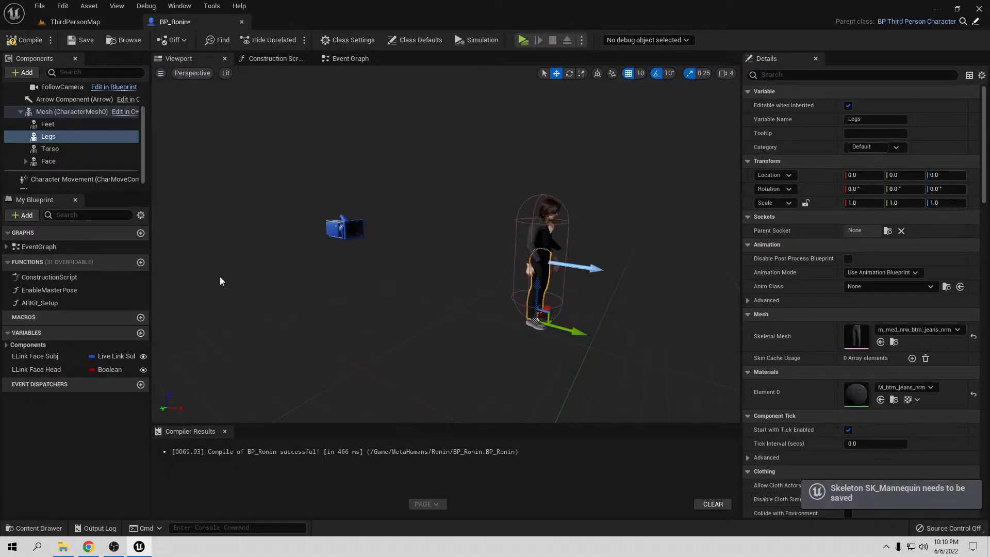
pyautogui.click(52, 151)
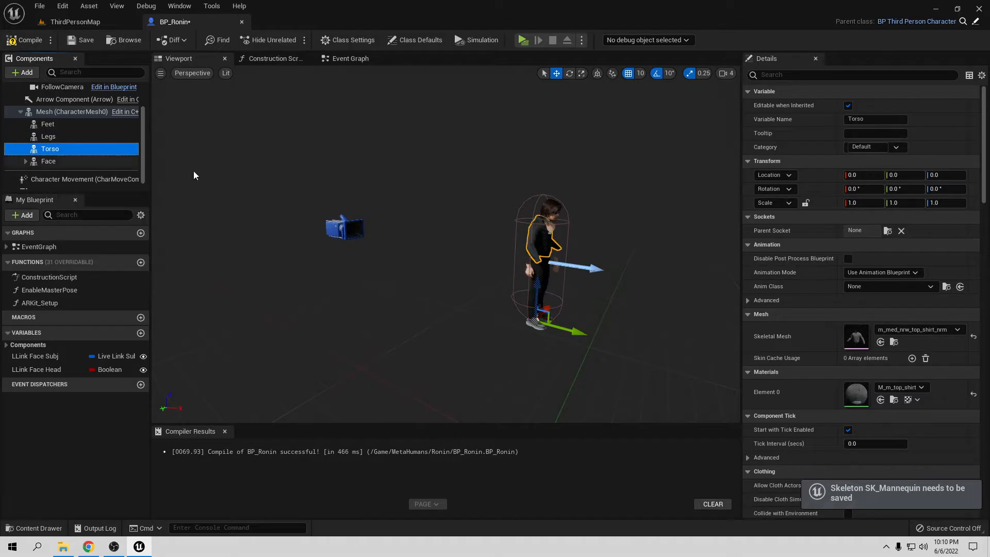
pyautogui.click(886, 342)
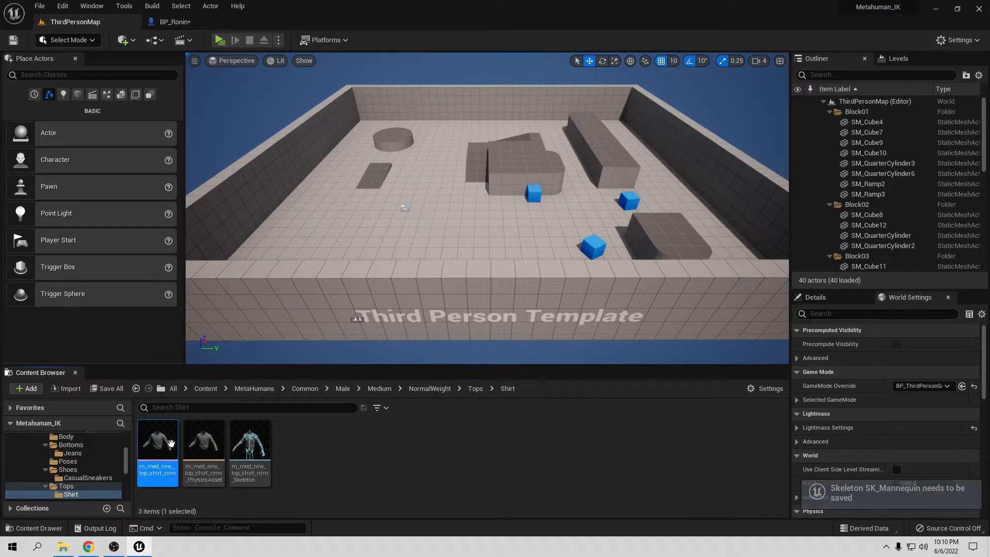
# Assign the SK_Mannequin skeleton to the m_med_nrw_top_shirt_nrm skeletal mesh in the Shirt folder
pyautogui.rightClick(158, 443)
pyautogui.moveTo(255, 151)
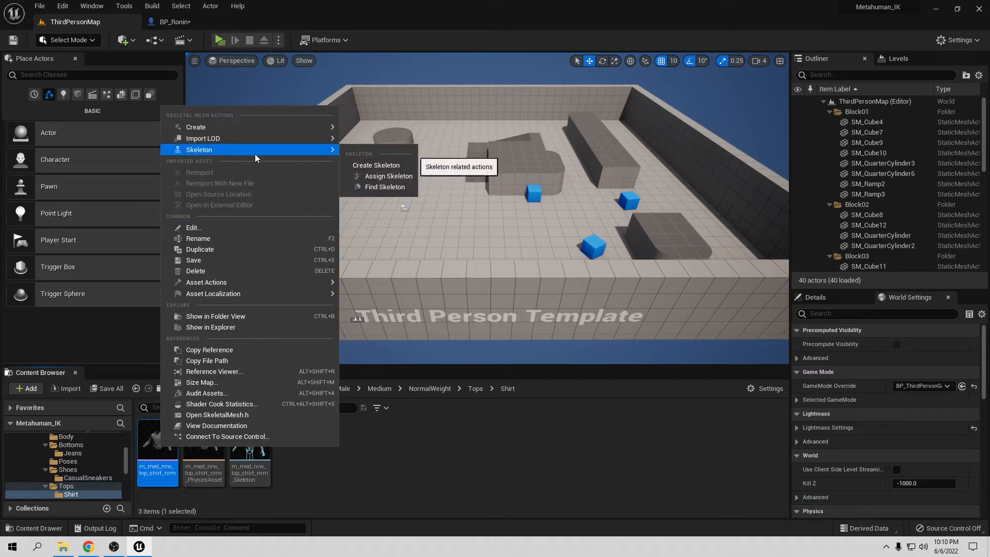
pyautogui.click(379, 177)
pyautogui.click(433, 234)
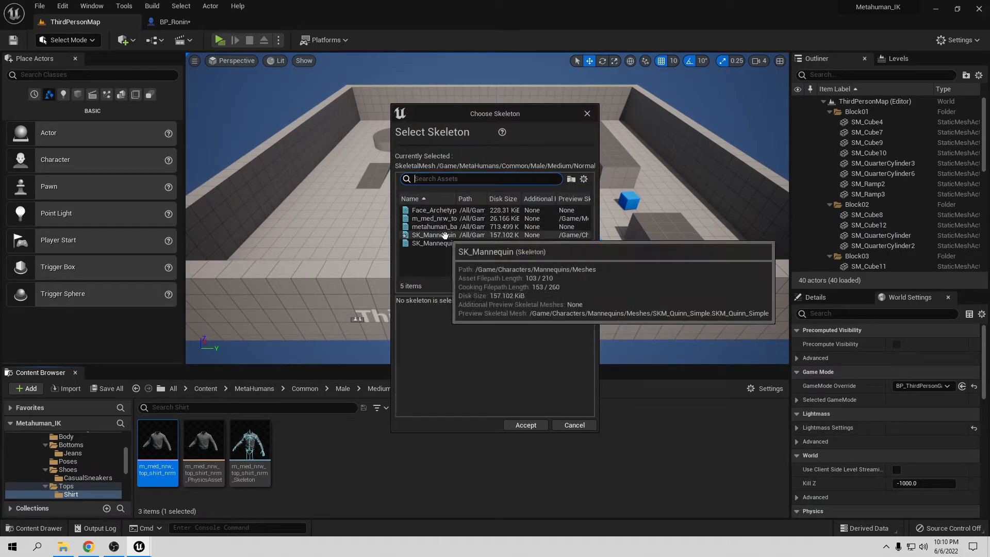
pyautogui.click(524, 425)
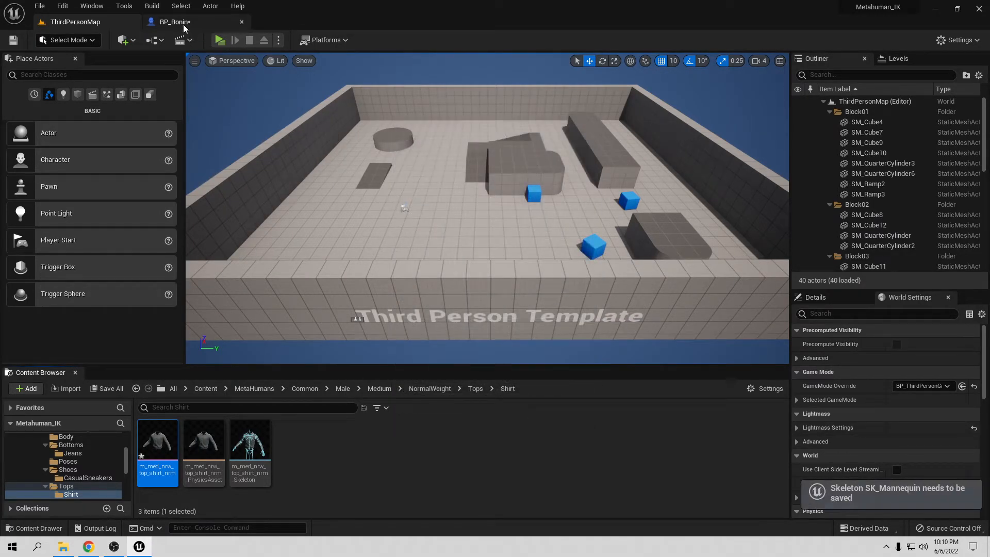
# Return to BP_Ronin and locate the Face component's skeletal mesh asset, Ronin_FaceMesh, in the project content
pyautogui.click(175, 21)
pyautogui.click(56, 161)
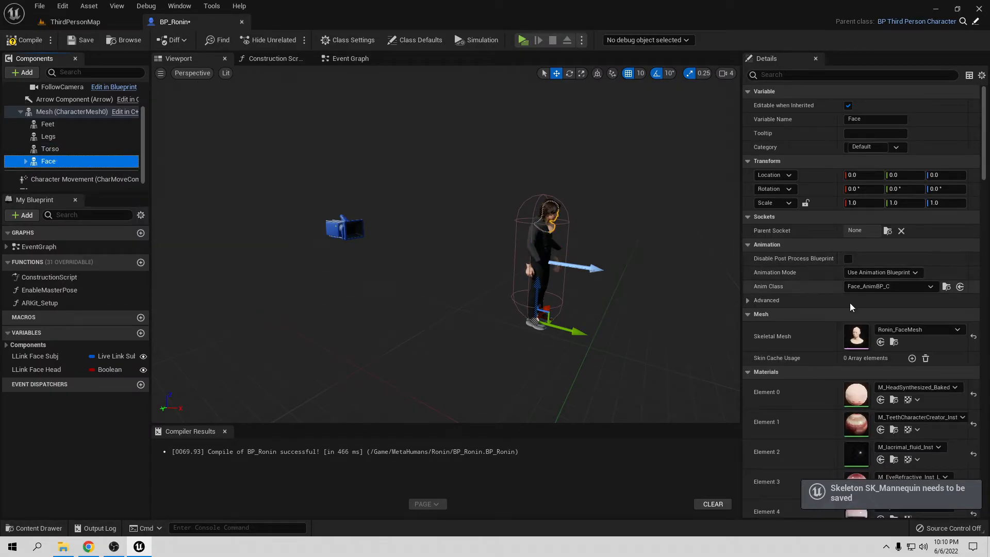
pyautogui.hotkey('ctrl', 'Tab')
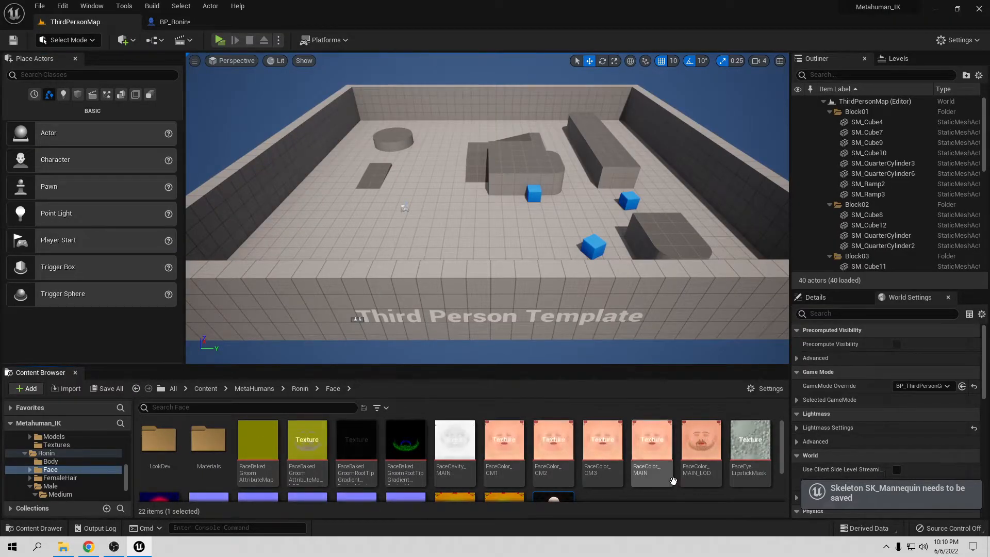
pyautogui.scroll(-1, 586, 475)
# Assign the SK_Mannequin skeleton to Ronin_FaceMesh and merge all of its listed facial bones into that skeleton
pyautogui.rightClick(554, 467)
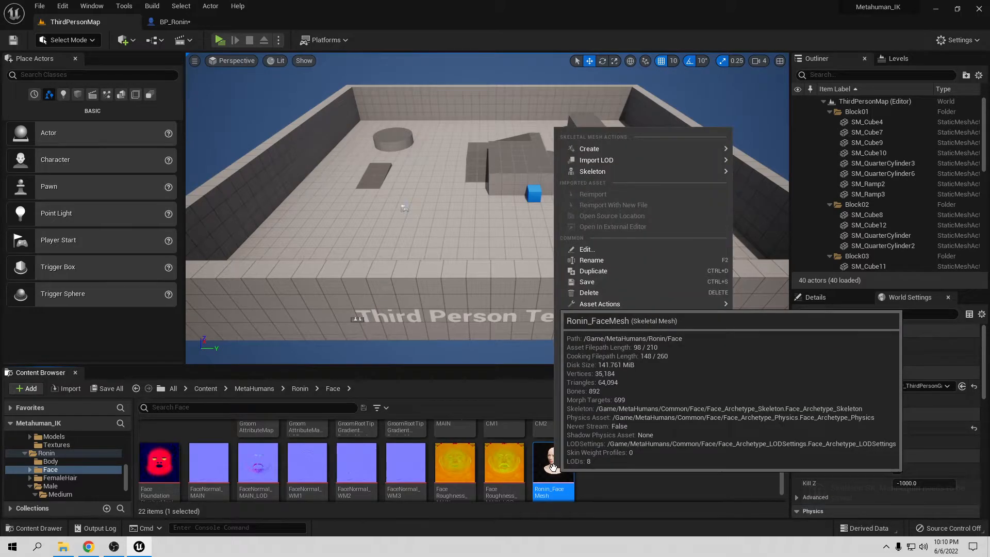
pyautogui.moveTo(641, 171)
pyautogui.click(766, 197)
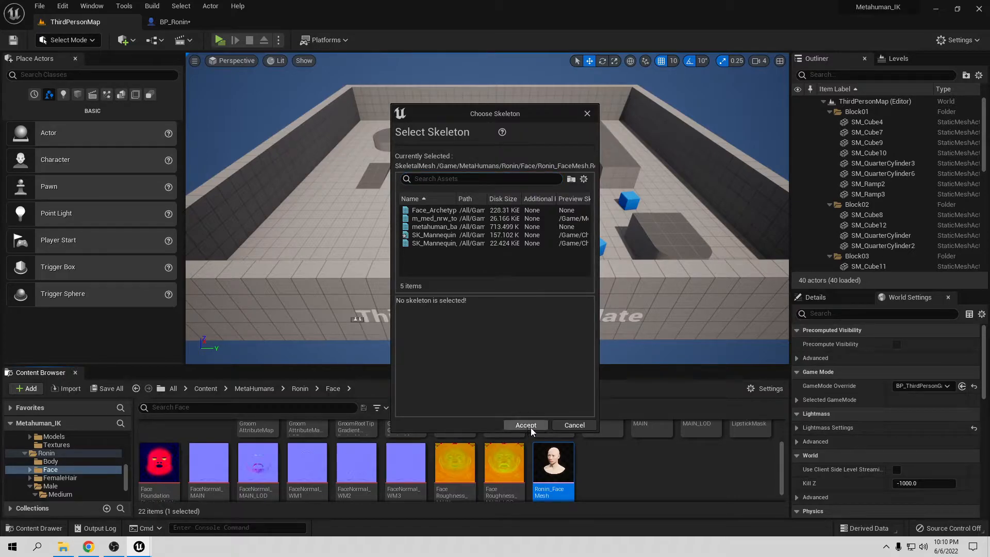
pyautogui.click(438, 235)
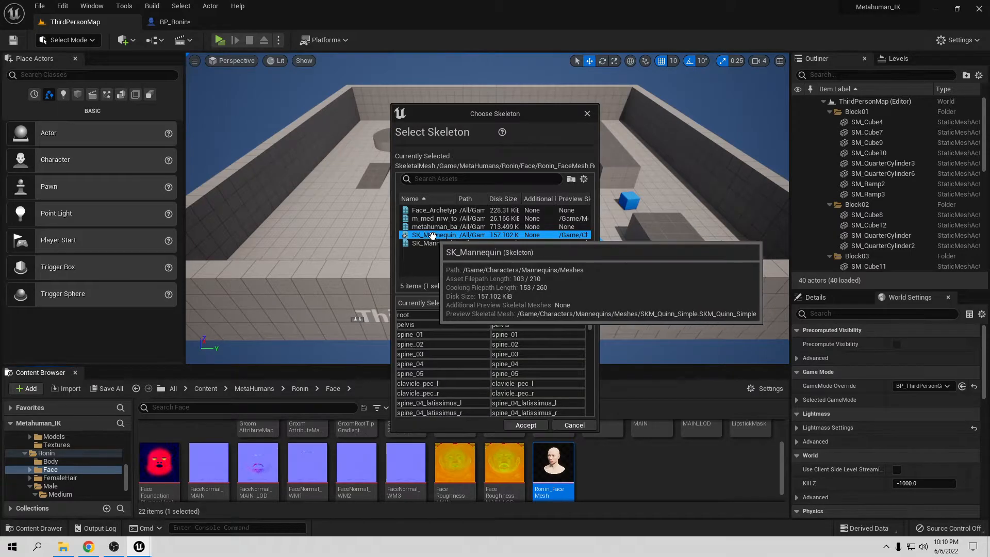
pyautogui.click(522, 425)
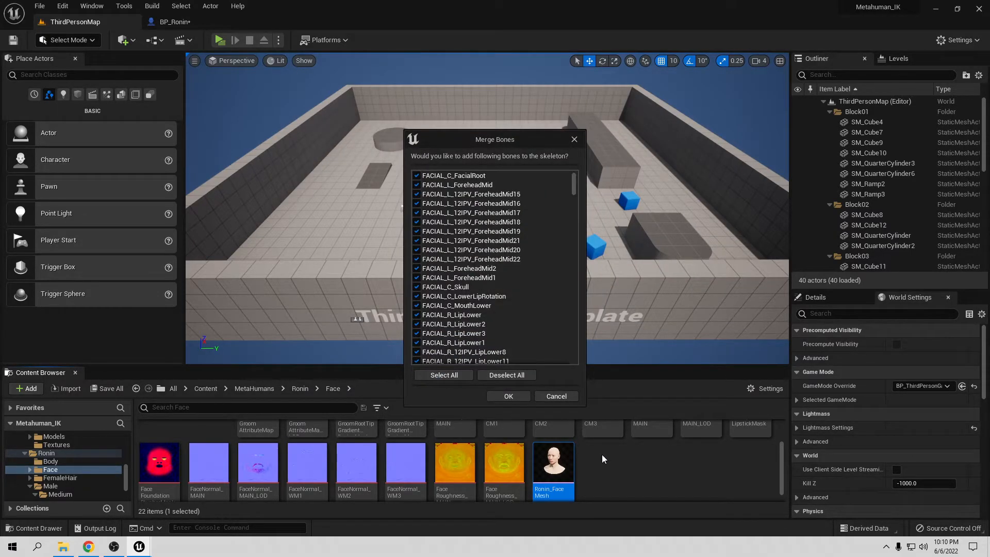
pyautogui.scroll(-7, 480, 288)
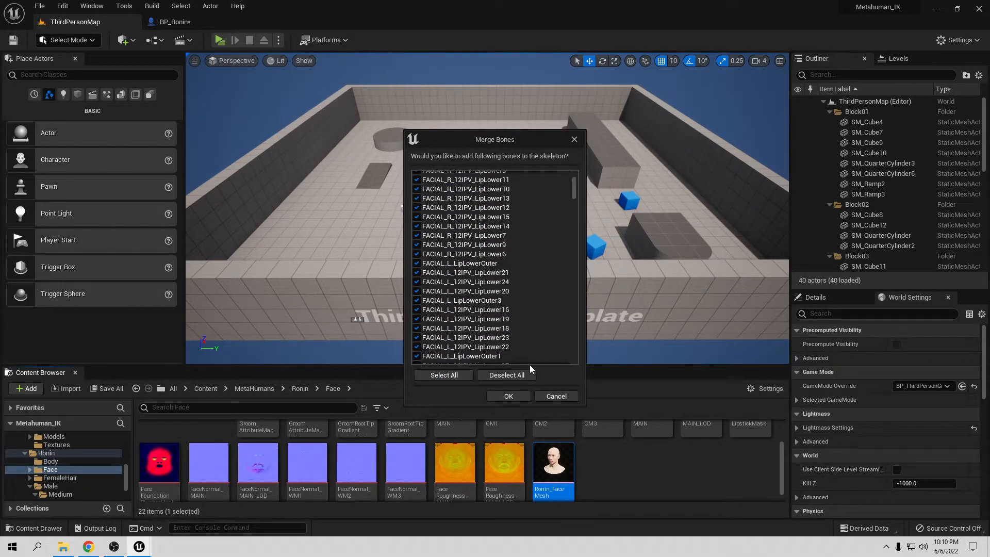
pyautogui.click(508, 396)
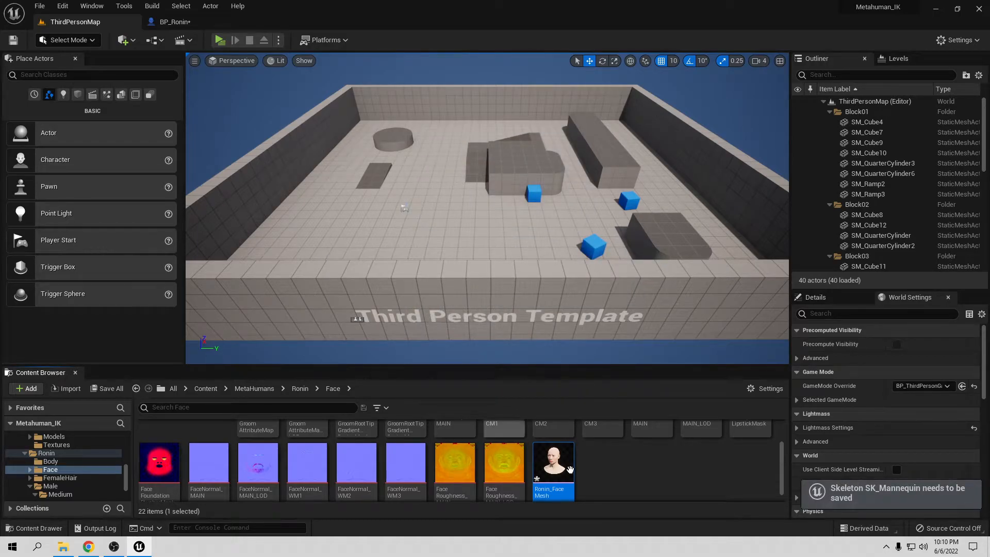
# Save all modified assets in the project and return to the BP_Ronin blueprint
pyautogui.click(108, 388)
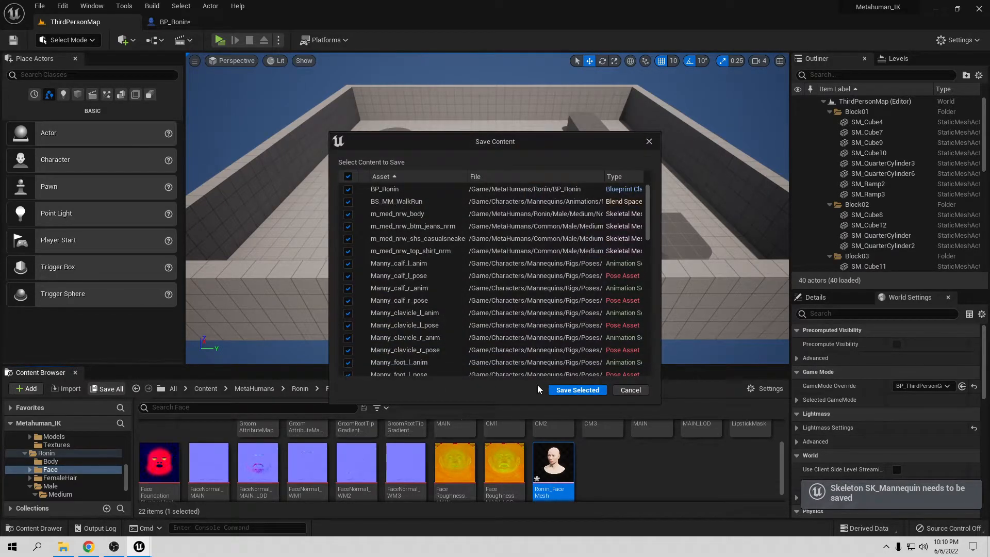
pyautogui.click(577, 391)
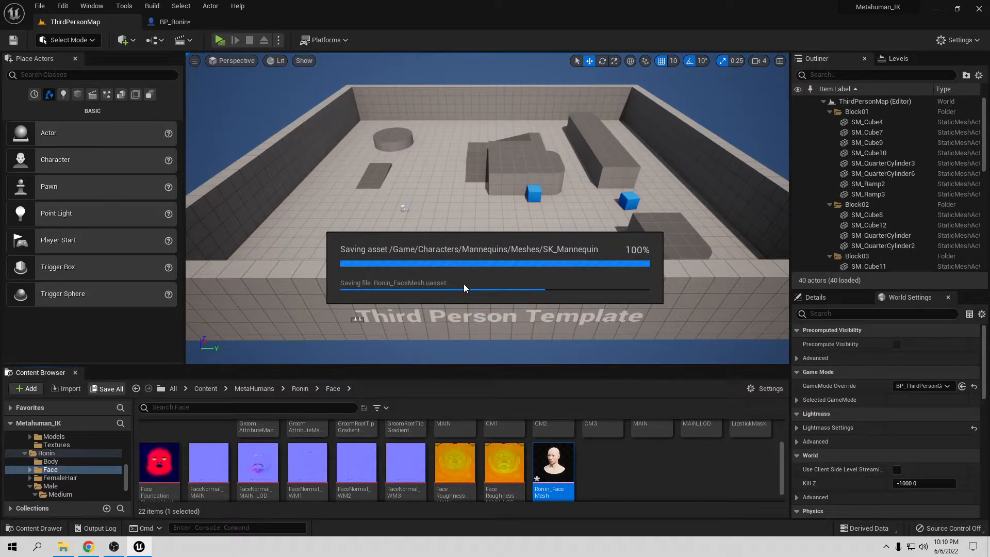
pyautogui.click(181, 23)
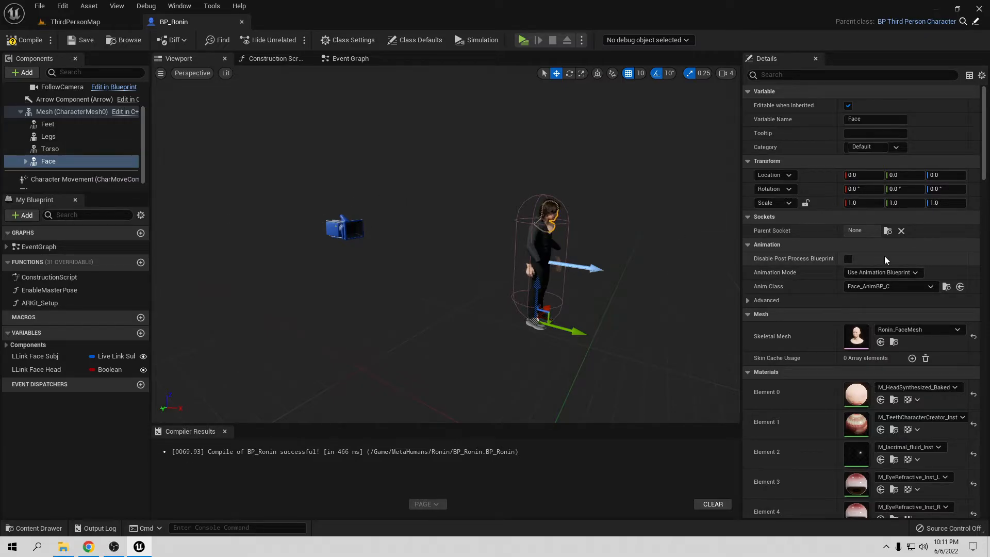
# Review the Face component's Anim Class options and the settings of the Feet, Legs and Mesh components
pyautogui.click(876, 286)
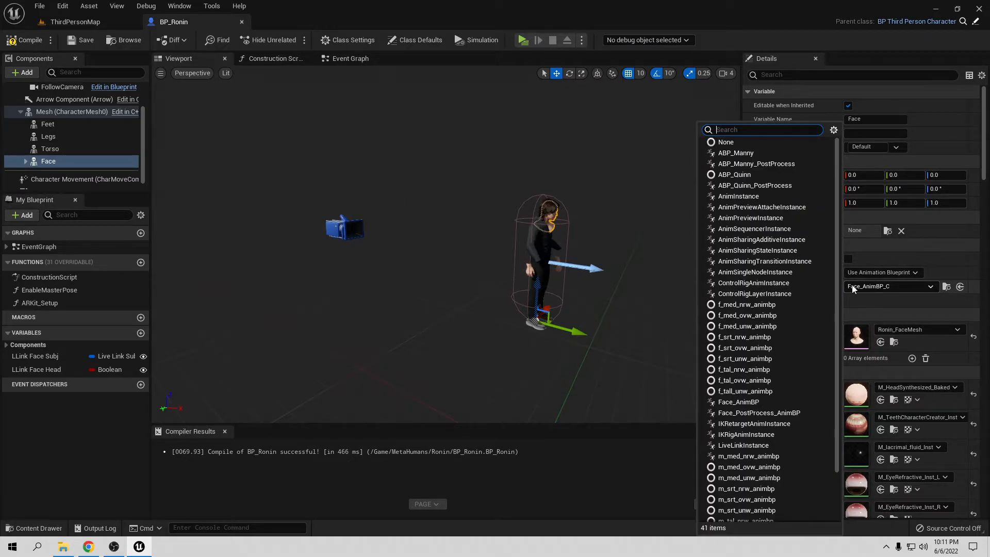
pyautogui.click(459, 185)
pyautogui.scroll(3, 99, 138)
pyautogui.click(79, 164)
pyautogui.click(78, 177)
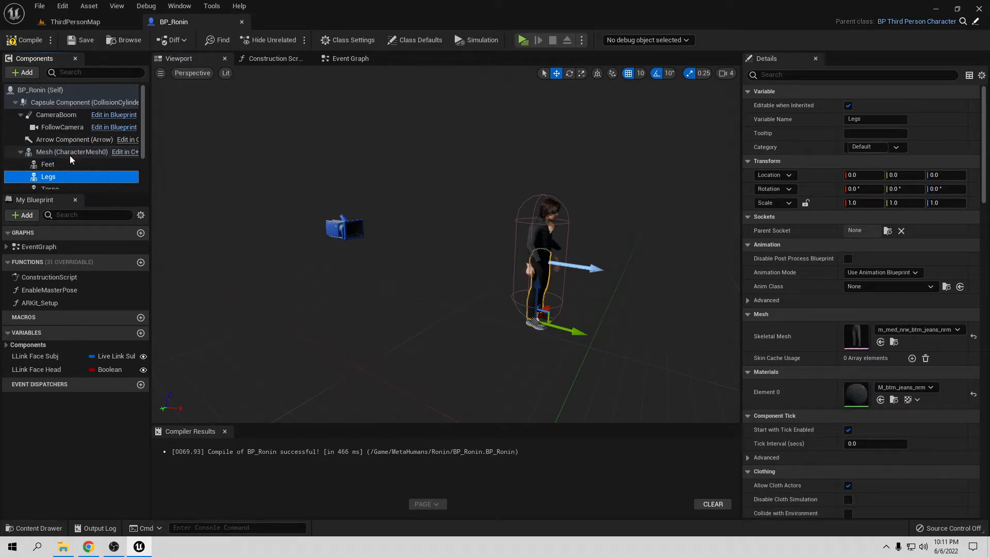
pyautogui.click(69, 155)
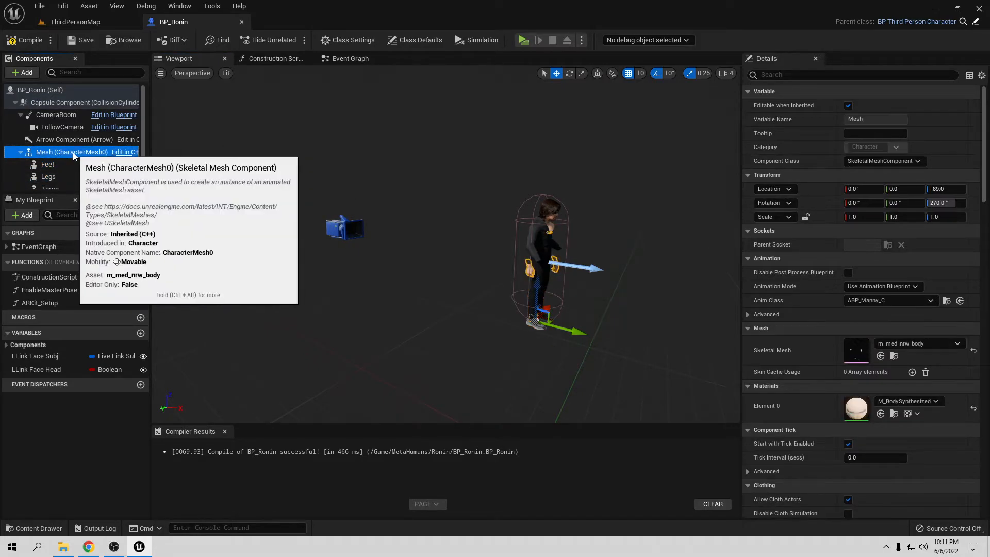
# Delete the Enable Master Pose nodes and their attached component references from the Construction Script graph, keeping the Is Valid branch
pyautogui.click(270, 59)
pyautogui.scroll(5, 525, 316)
pyautogui.moveTo(421, 270); pyautogui.dragTo(726, 379, button='right')
pyautogui.moveTo(383, 249); pyautogui.dragTo(535, 322)
pyautogui.press('Delete')
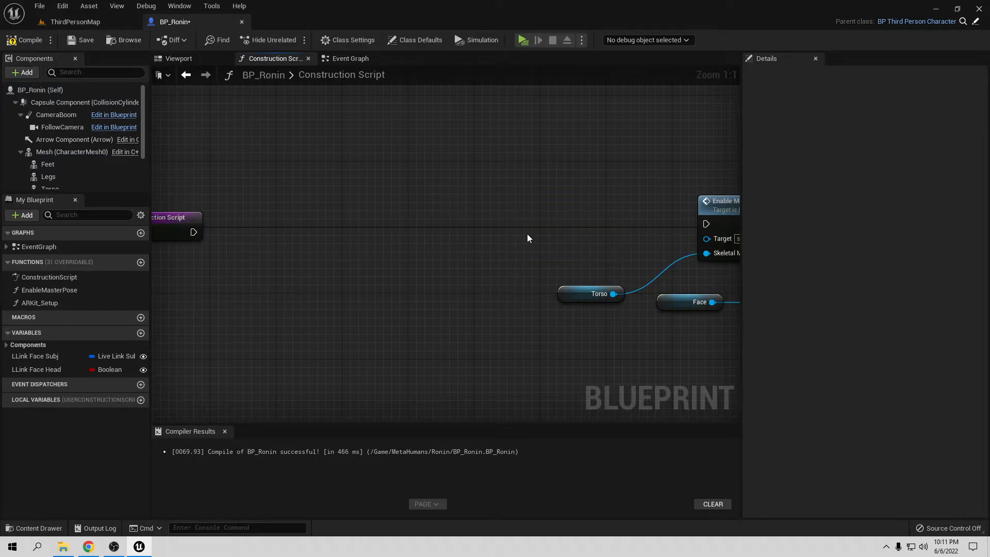
pyautogui.moveTo(526, 239); pyautogui.dragTo(377, 246, button='right')
pyautogui.click(604, 222)
pyautogui.press('Delete')
pyautogui.click(427, 308)
pyautogui.press('Delete')
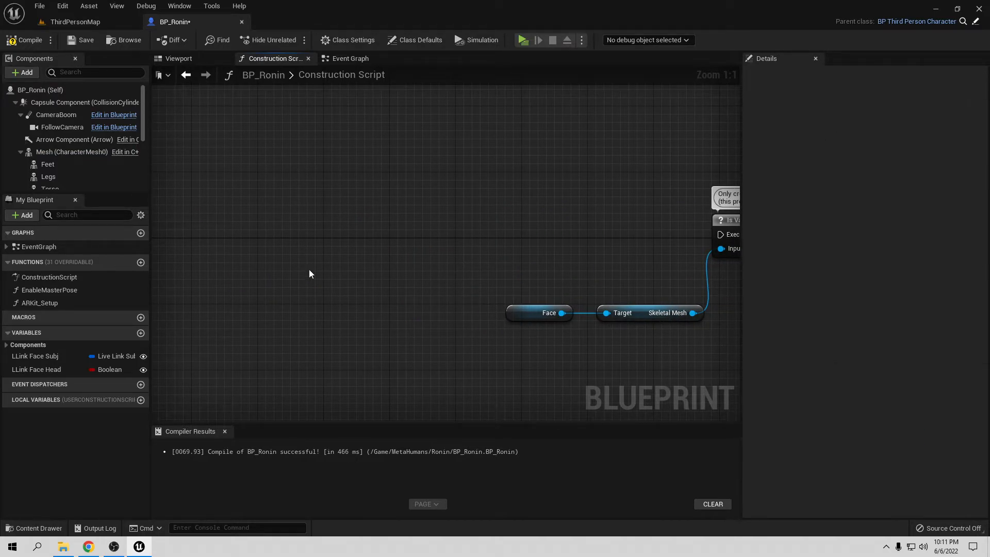
# Add a Set Master Pose Component (Face) node wired to the Construction Script entry, placing the Face reference beneath the entry node
pyautogui.moveTo(309, 274); pyautogui.dragTo(589, 270, button='right')
pyautogui.moveTo(447, 278); pyautogui.dragTo(422, 258, button='right')
pyautogui.scroll(-3, 422, 255)
pyautogui.moveTo(523, 280); pyautogui.dragTo(622, 325, button='right')
pyautogui.moveTo(408, 266); pyautogui.dragTo(311, 271, button='right')
pyautogui.moveTo(375, 253); pyautogui.dragTo(375, 253)
pyautogui.write('master')
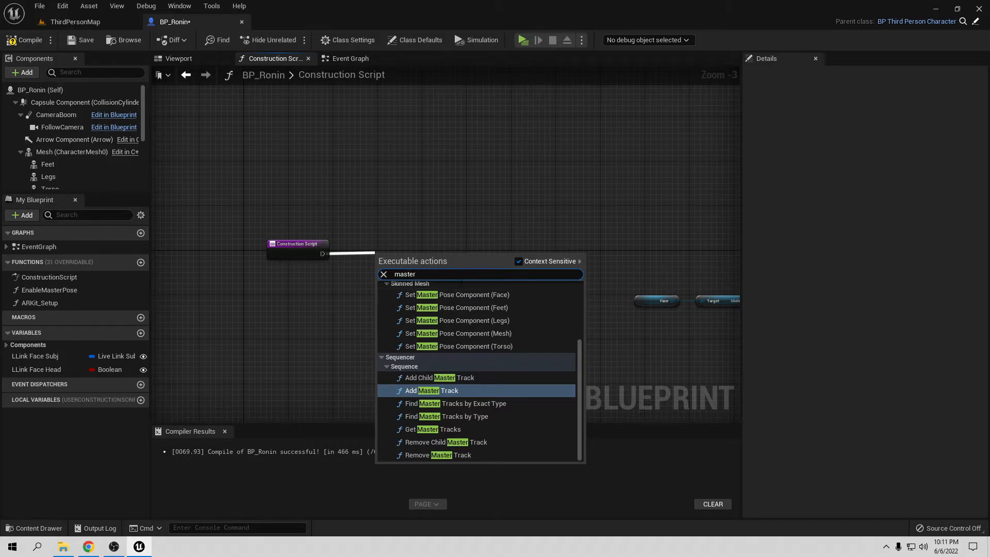
pyautogui.click(480, 298)
pyautogui.moveTo(407, 262); pyautogui.dragTo(393, 246)
pyautogui.moveTo(295, 229); pyautogui.dragTo(293, 273)
pyautogui.moveTo(199, 137); pyautogui.dragTo(277, 152, button='right')
pyautogui.scroll(2, 283, 160)
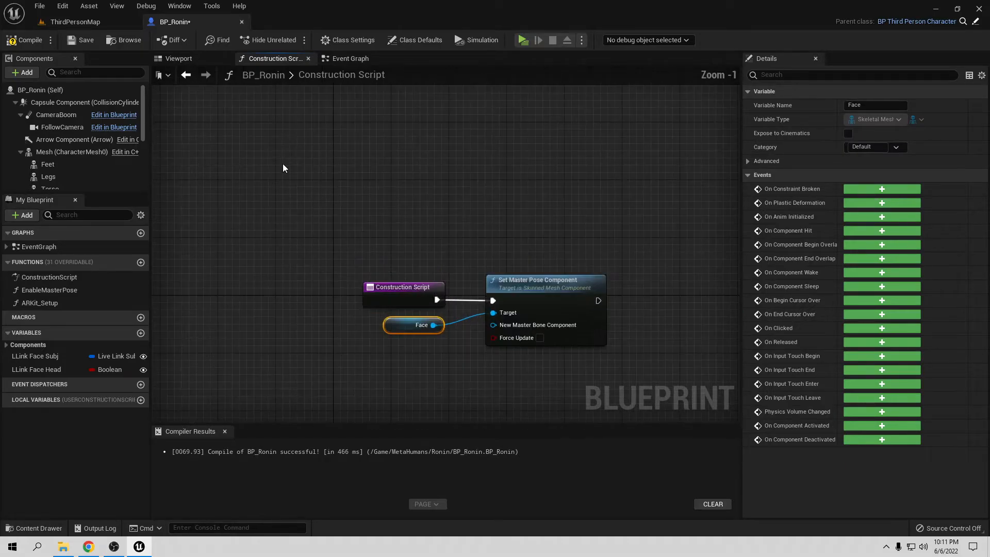
# Connect Feet, Legs and Torso references to the Set Master Pose Component node's Target, stacking them below the Face reference
pyautogui.scroll(-2, 51, 145)
pyautogui.moveTo(48, 132); pyautogui.dragTo(391, 339)
pyautogui.moveTo(48, 144); pyautogui.dragTo(494, 316)
pyautogui.moveTo(417, 306); pyautogui.dragTo(402, 356)
pyautogui.moveTo(50, 156); pyautogui.dragTo(164, 169)
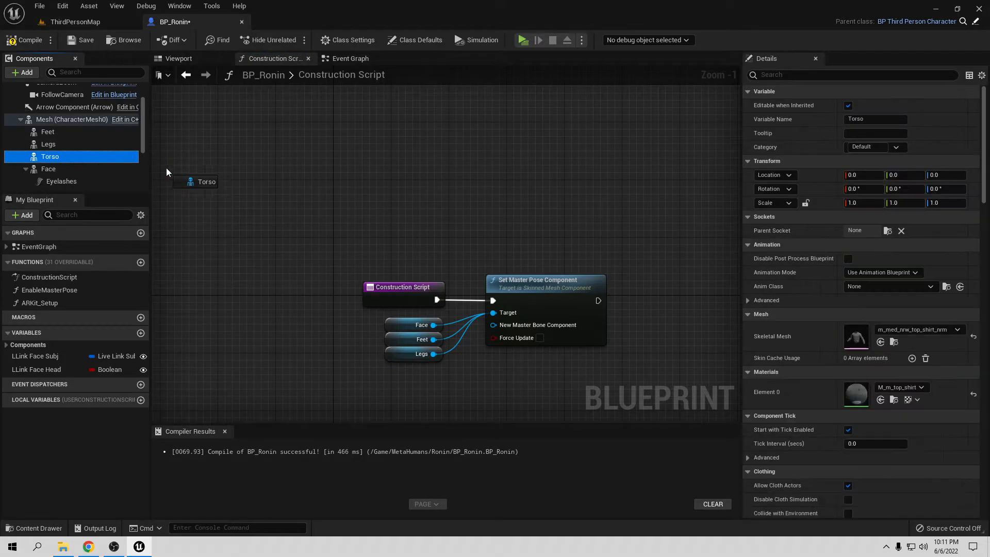
pyautogui.moveTo(400, 341); pyautogui.dragTo(494, 313)
pyautogui.moveTo(418, 307); pyautogui.dragTo(404, 367)
# Connect a reference to the Mesh component to New Master Bone Component and place it below the Set Master Pose Component node
pyautogui.scroll(-2, 63, 150)
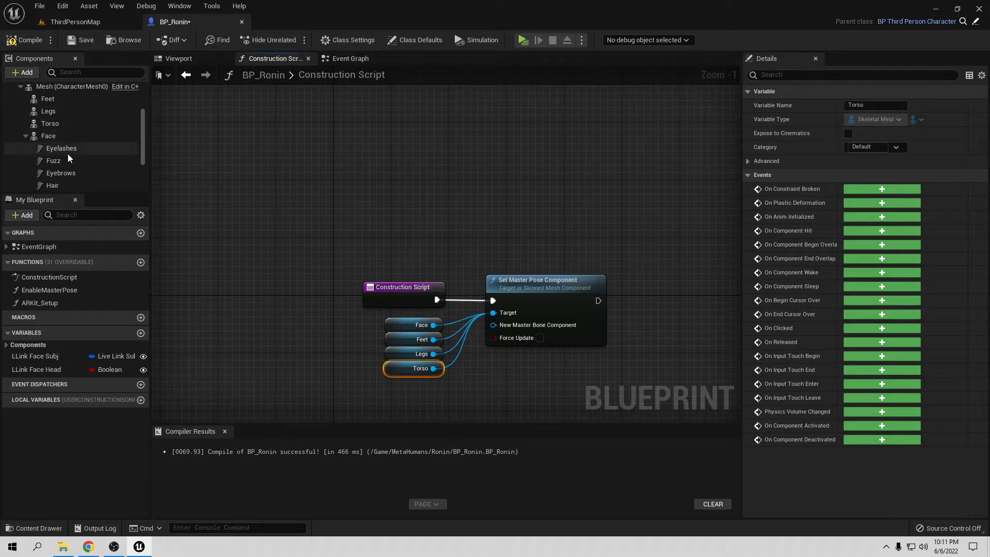
pyautogui.scroll(2, 87, 167)
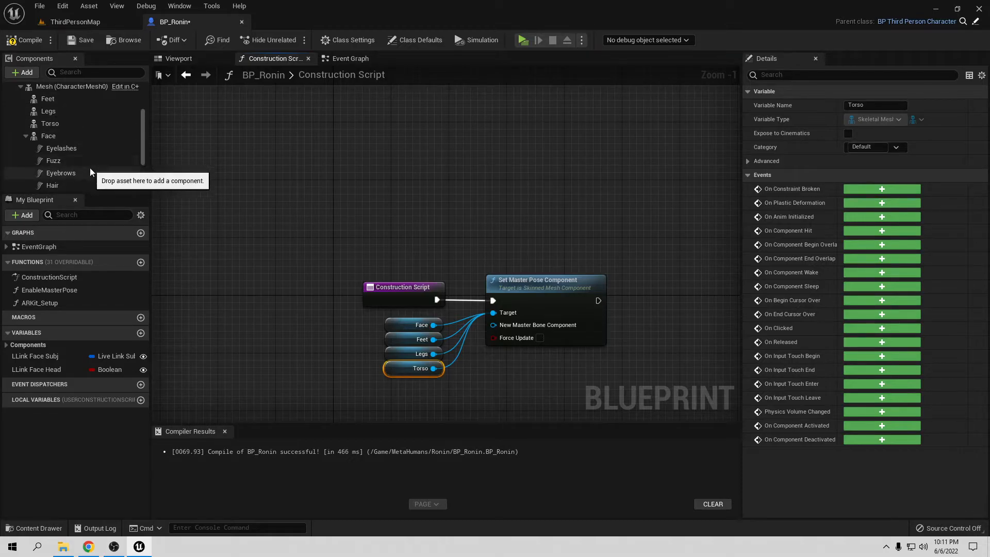
pyautogui.click(26, 136)
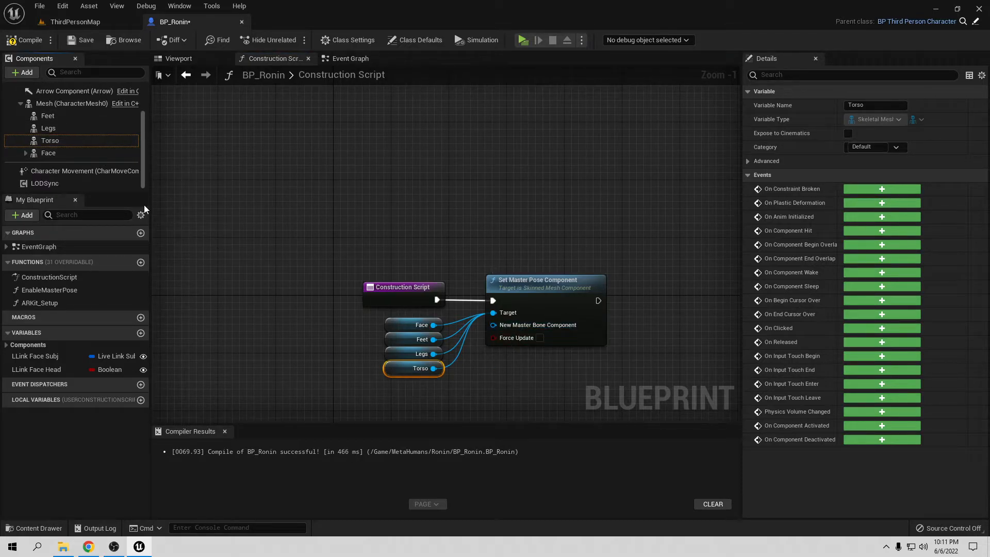
pyautogui.moveTo(51, 105); pyautogui.dragTo(233, 271)
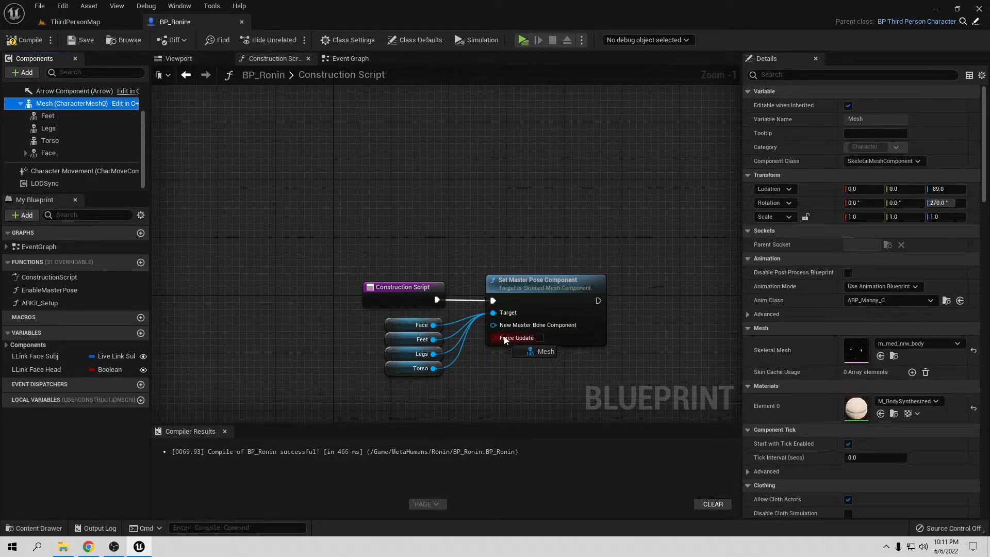
pyautogui.moveTo(505, 338); pyautogui.dragTo(495, 325)
pyautogui.moveTo(421, 316); pyautogui.dragTo(543, 360)
# Link the Set Master Pose Component node's execution output to the Is Valid node, and compile and save BP_Ronin
pyautogui.moveTo(704, 272); pyautogui.dragTo(348, 218, button='right')
pyautogui.scroll(-1, 401, 242)
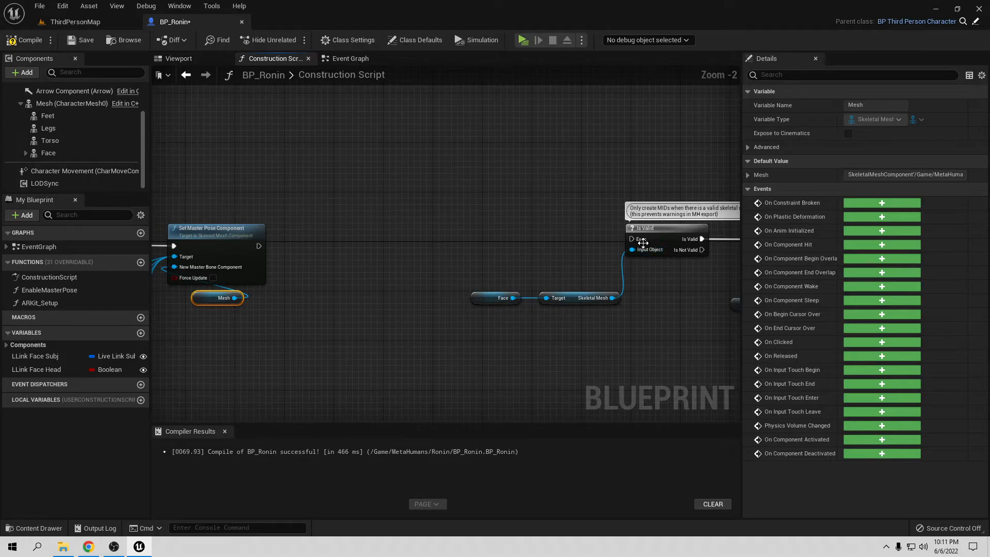
pyautogui.moveTo(639, 240); pyautogui.dragTo(260, 249)
pyautogui.click(32, 41)
pyautogui.click(72, 43)
# Inspect the assembled Ronin character in the blueprint's 3D preview and go back to ThirdPersonMap
pyautogui.click(178, 58)
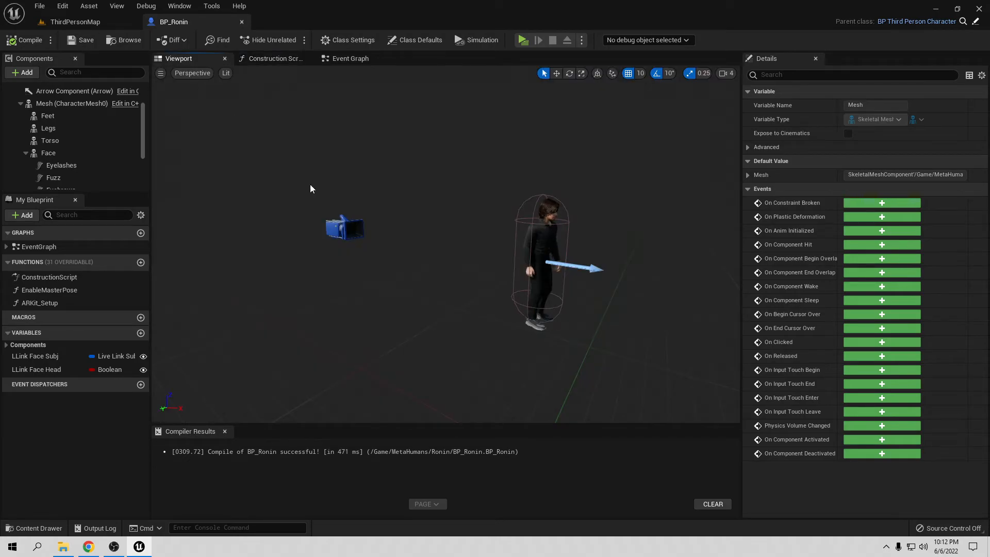
pyautogui.moveTo(559, 262); pyautogui.dragTo(303, 192)
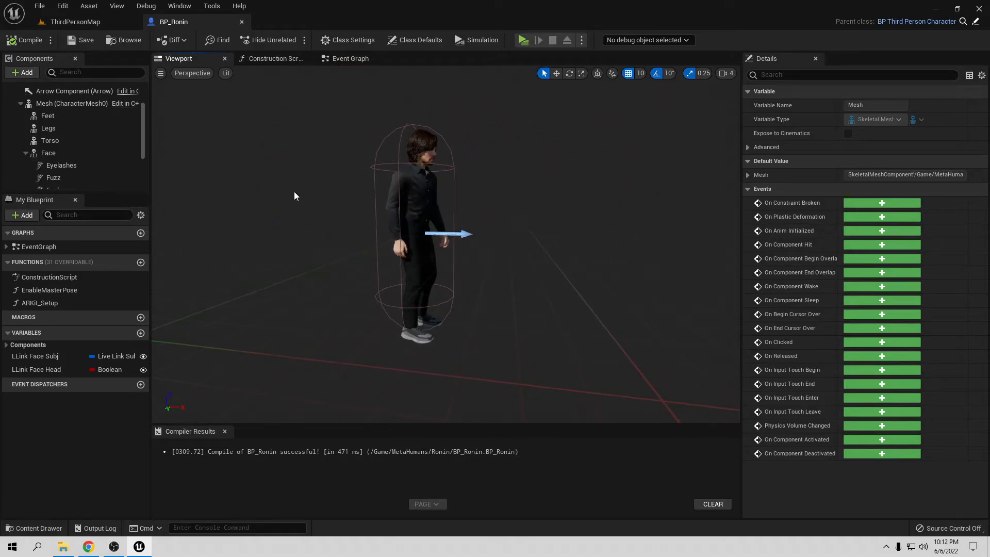
pyautogui.click(75, 22)
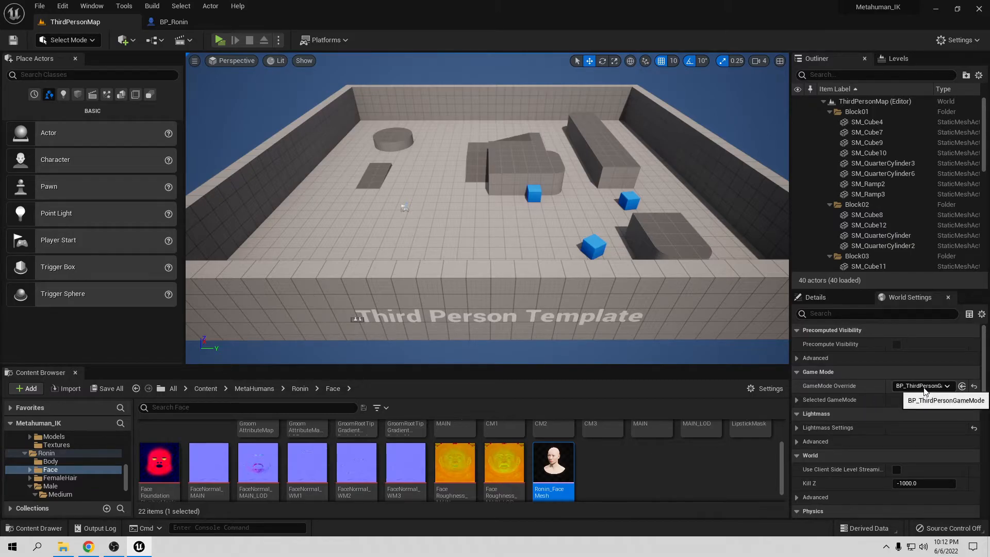
# Set the level's Default Pawn Class to BP_Ronin in the selected game mode
pyautogui.click(819, 399)
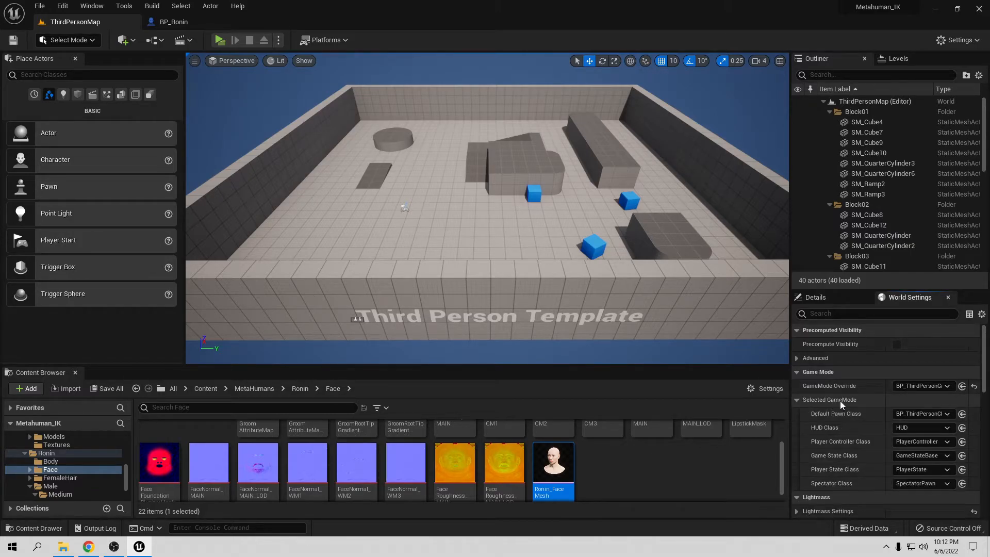
pyautogui.click(917, 414)
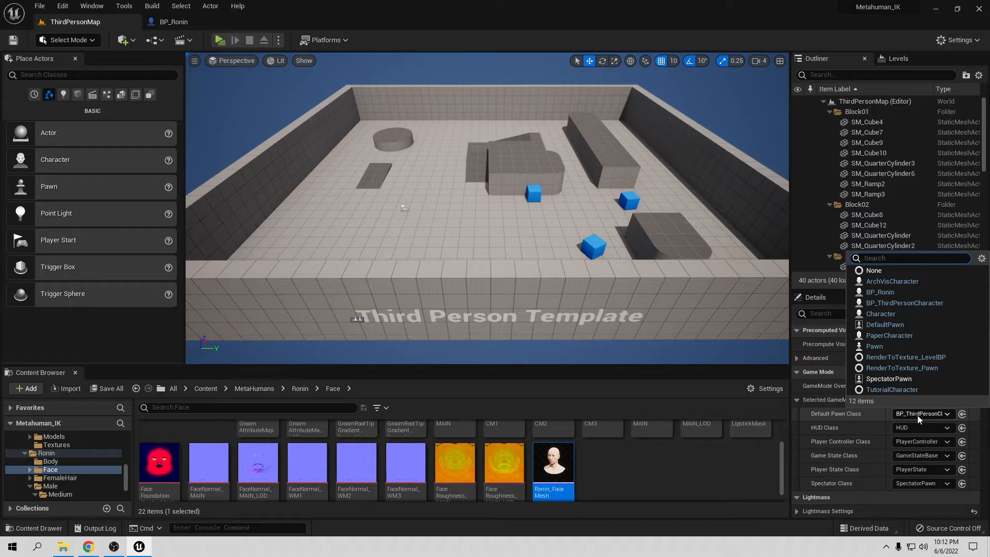
pyautogui.click(880, 292)
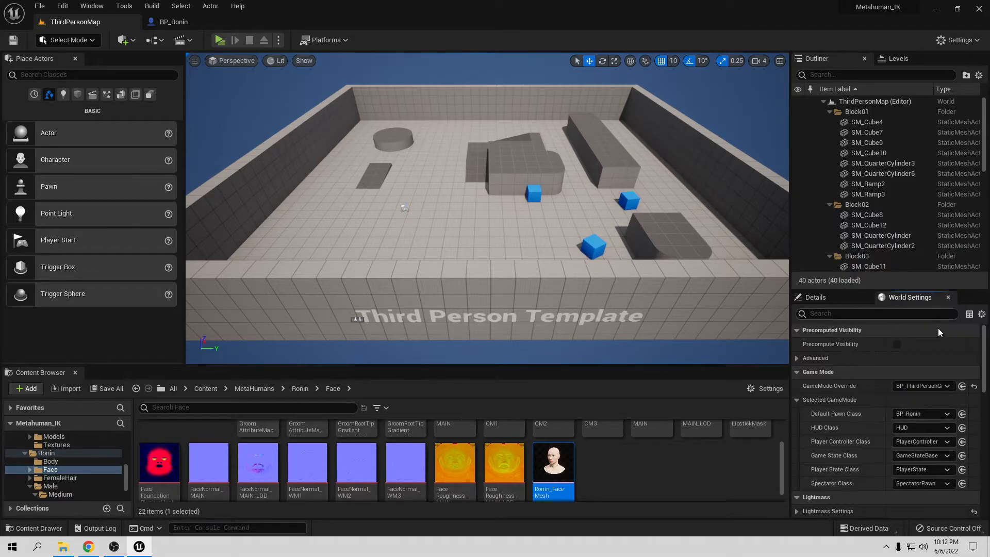
# Play the level, run the Ronin character around and up the ramp to check its animation and foot placement, and stop playing
pyautogui.click(219, 40)
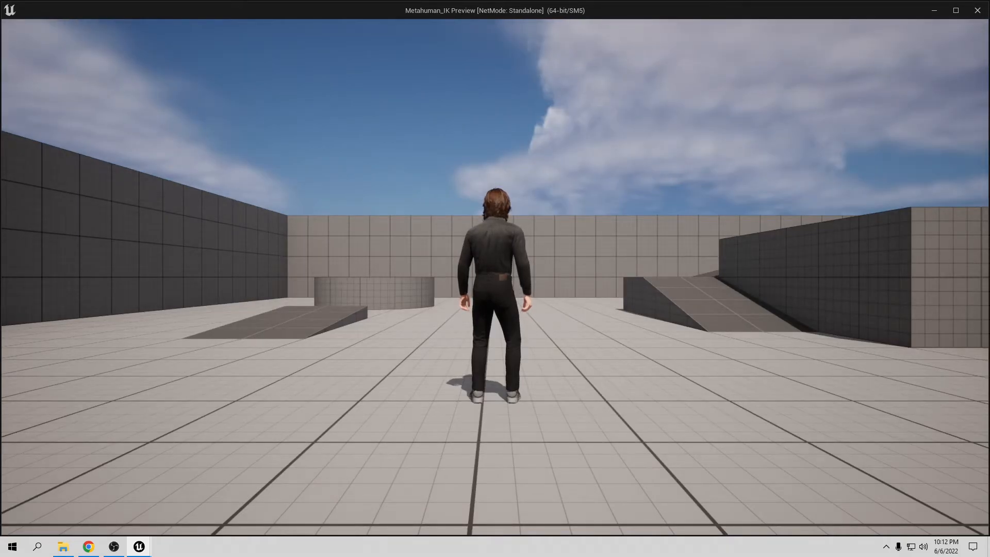
pyautogui.press('d')
pyautogui.press('w')
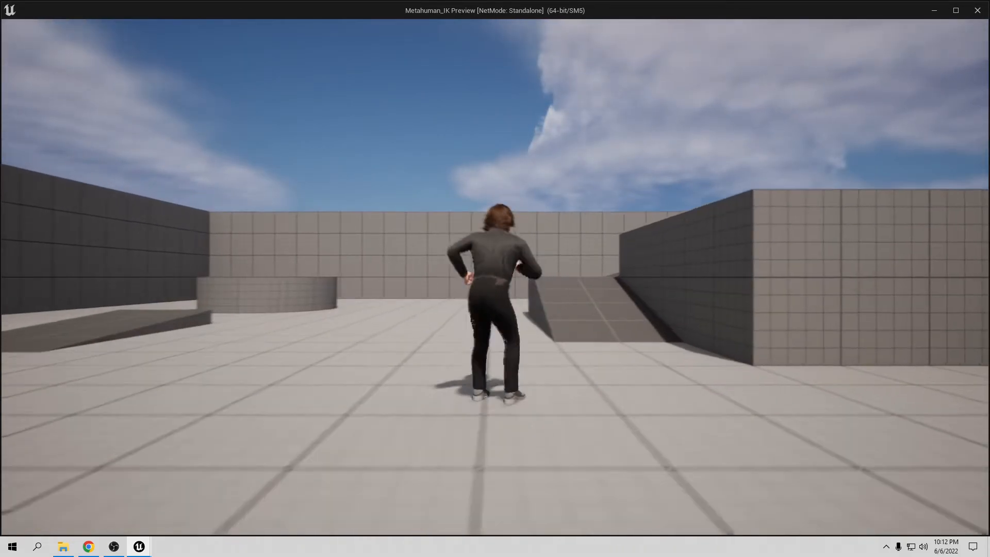
pyautogui.press('a')
pyautogui.press('s')
pyautogui.press('d')
pyautogui.press('w')
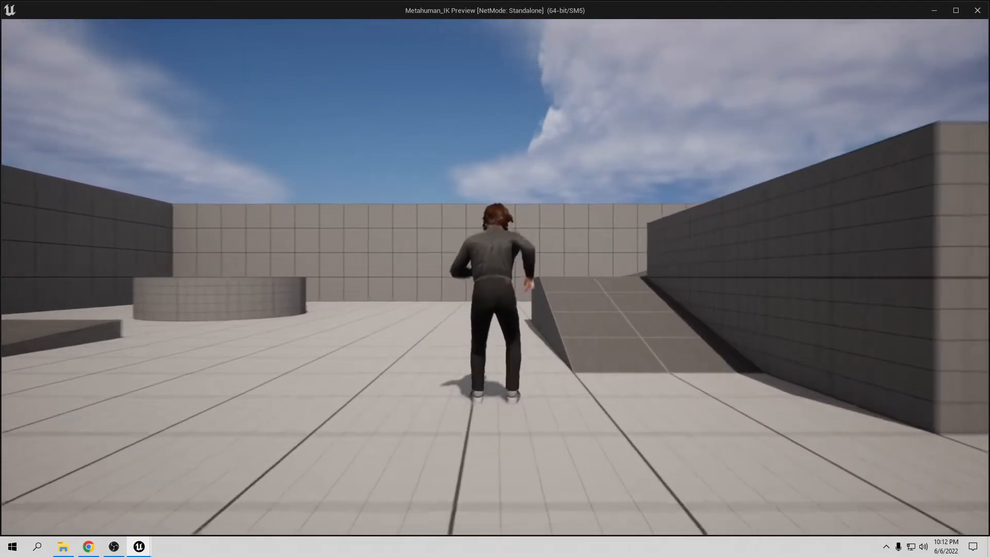
pyautogui.press('a')
pyautogui.press('s')
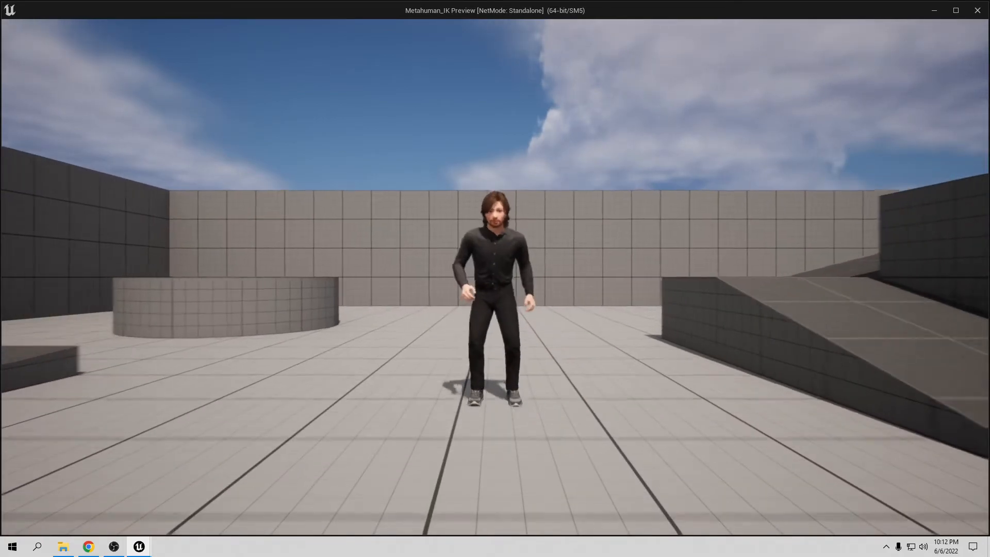
pyautogui.press('d')
pyautogui.press('w')
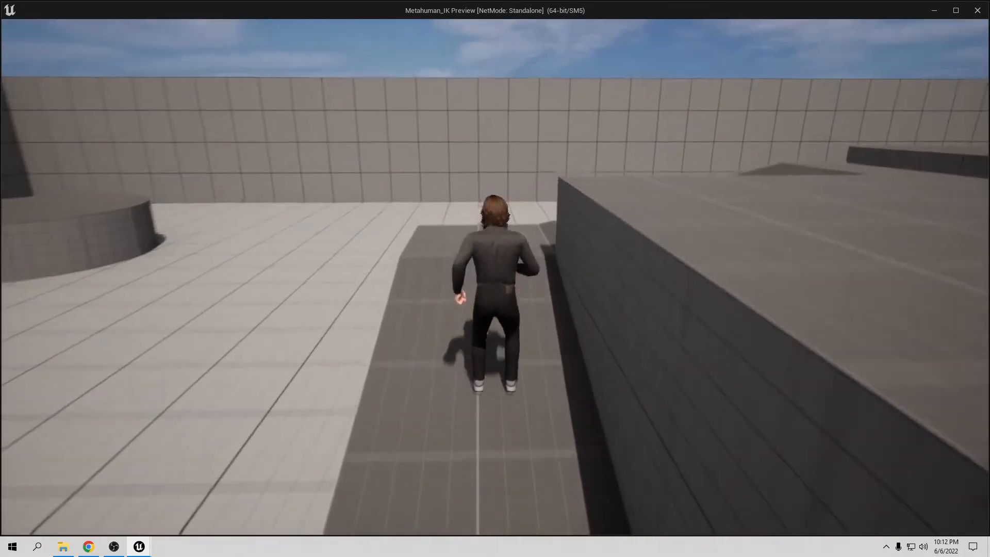
pyautogui.press('w')
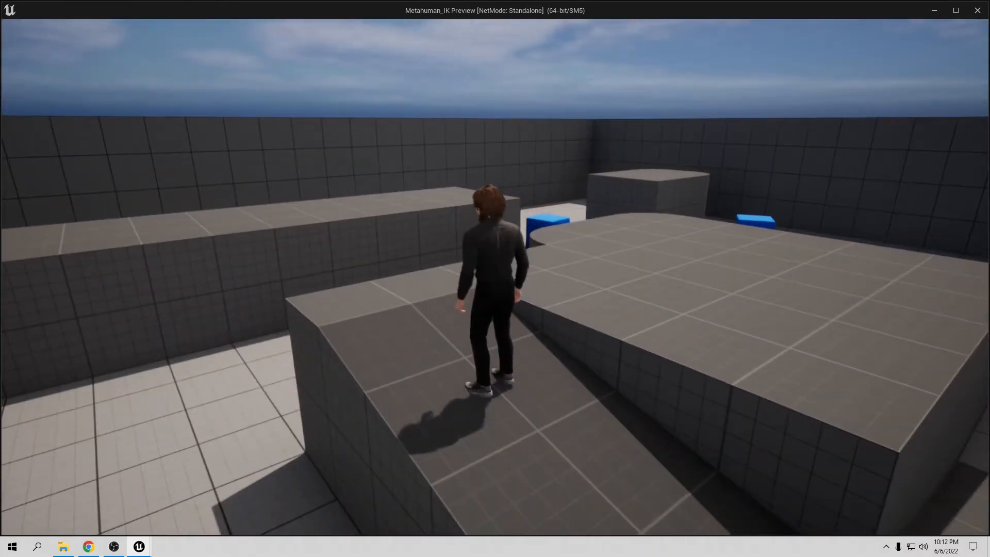
pyautogui.press('s')
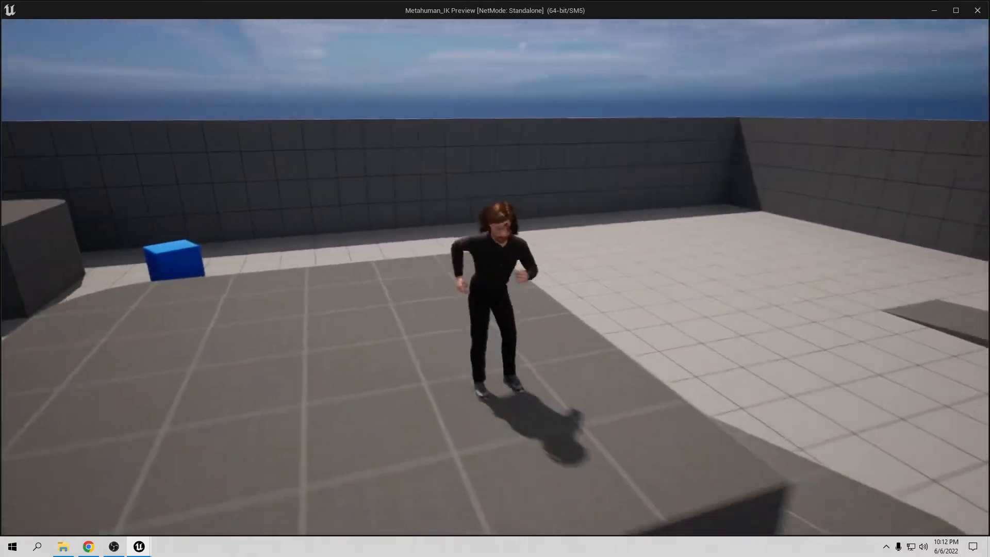
pyautogui.press('d')
pyautogui.press('a')
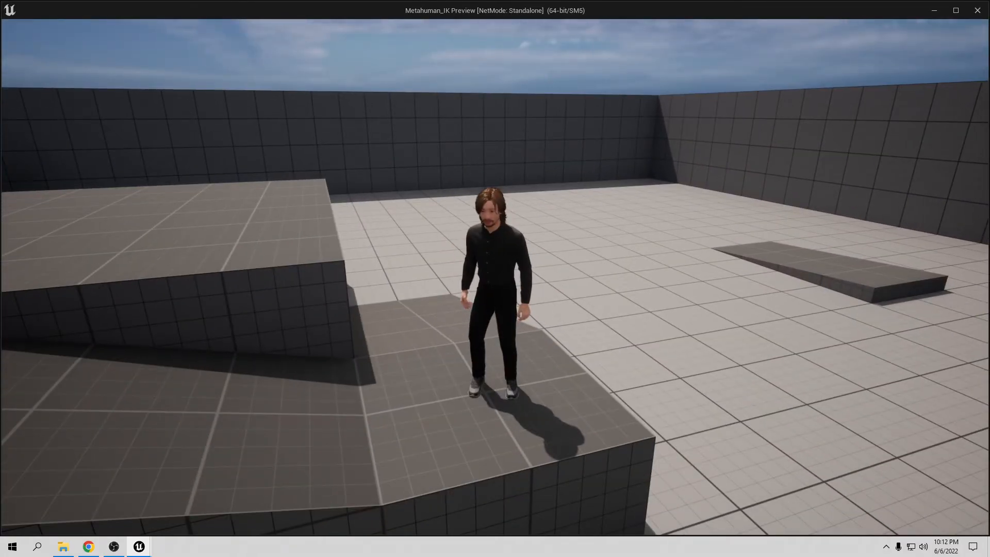
pyautogui.press('Escape')
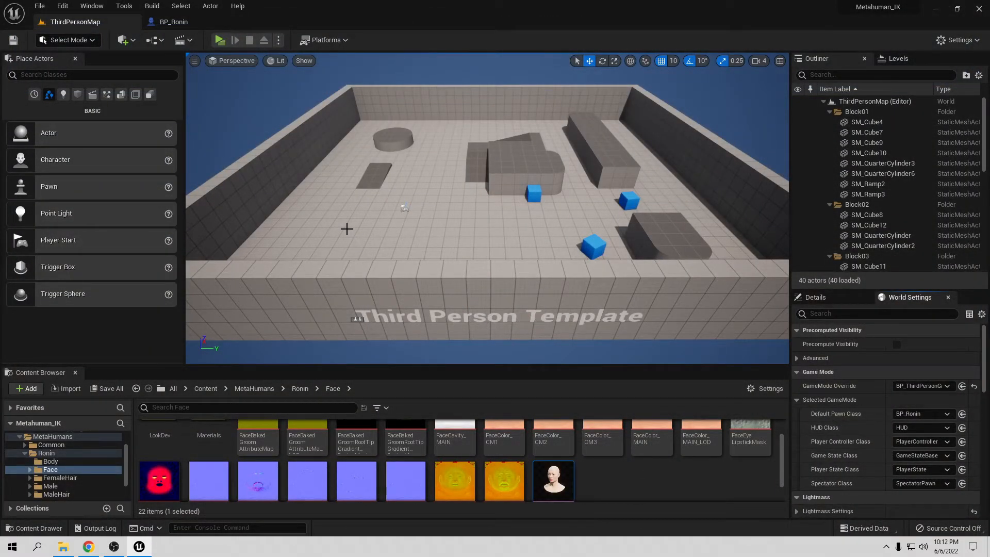
# Locate the Anim Class used by BP_Ronin's Mesh component and open ABP_Manny at its AnimGraph
pyautogui.click(174, 21)
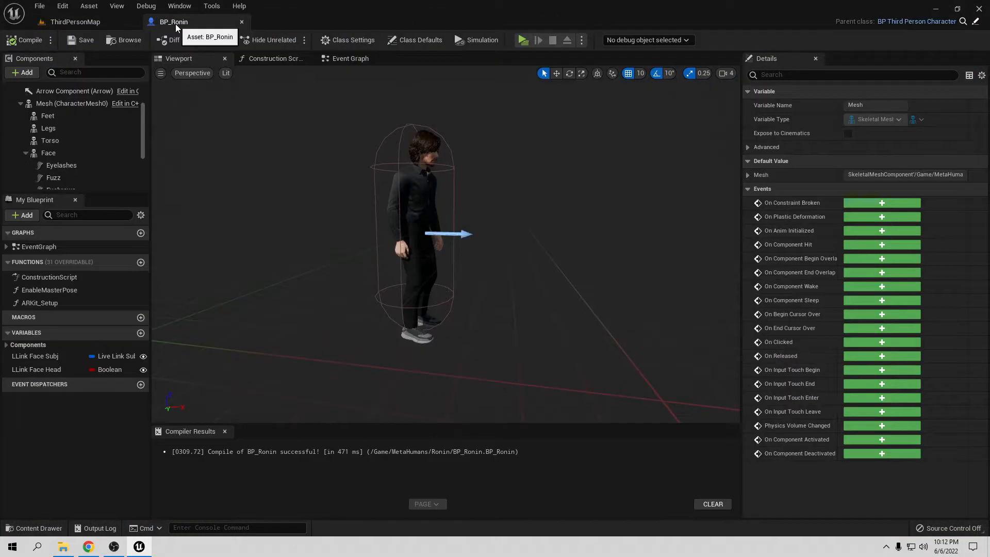
pyautogui.click(66, 107)
pyautogui.click(946, 299)
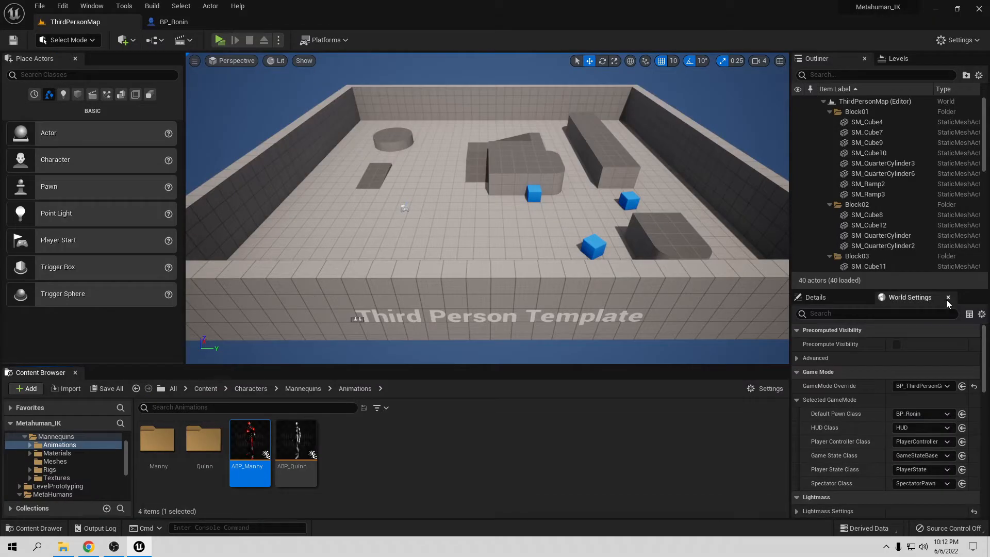
pyautogui.doubleClick(264, 465)
pyautogui.click(279, 58)
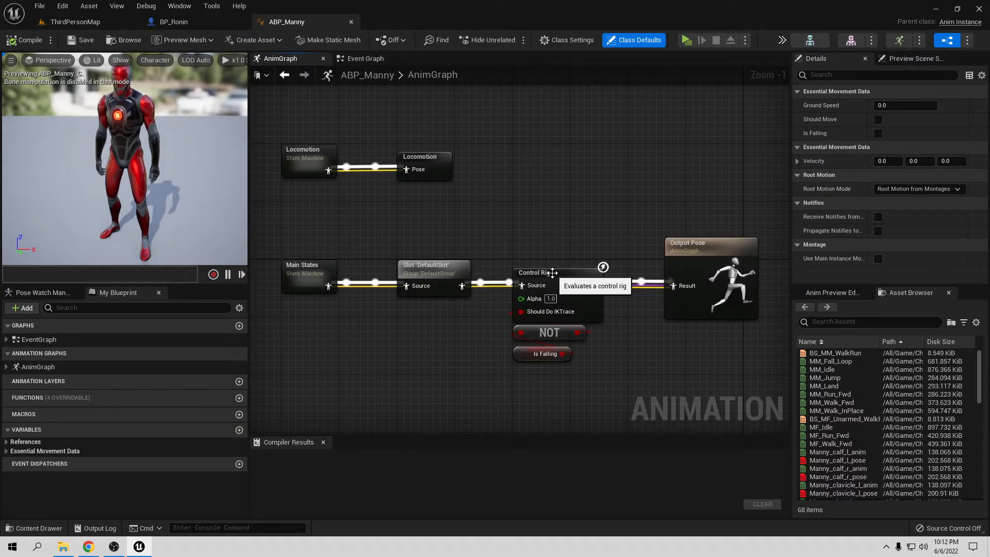
# Open the control rig behind the AnimGraph's Control Rig node and go to its Full Body IK node
pyautogui.doubleClick(552, 273)
pyautogui.scroll(5, 604, 431)
pyautogui.moveTo(604, 432); pyautogui.dragTo(583, 258, button='right')
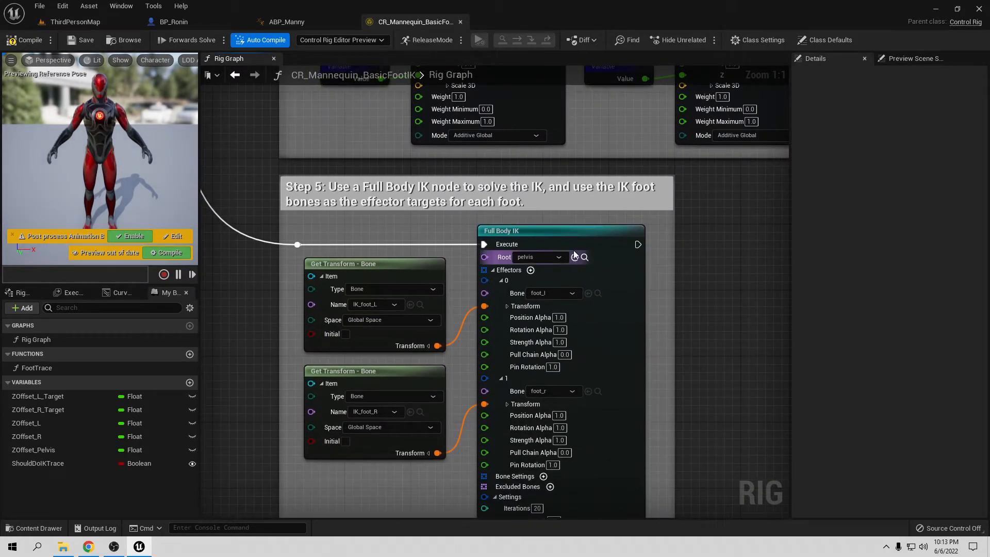
# Set the Full Body IK node's Root to animation_root, and compile and save CR_Mannequin_BasicFootIK
pyautogui.click(542, 258)
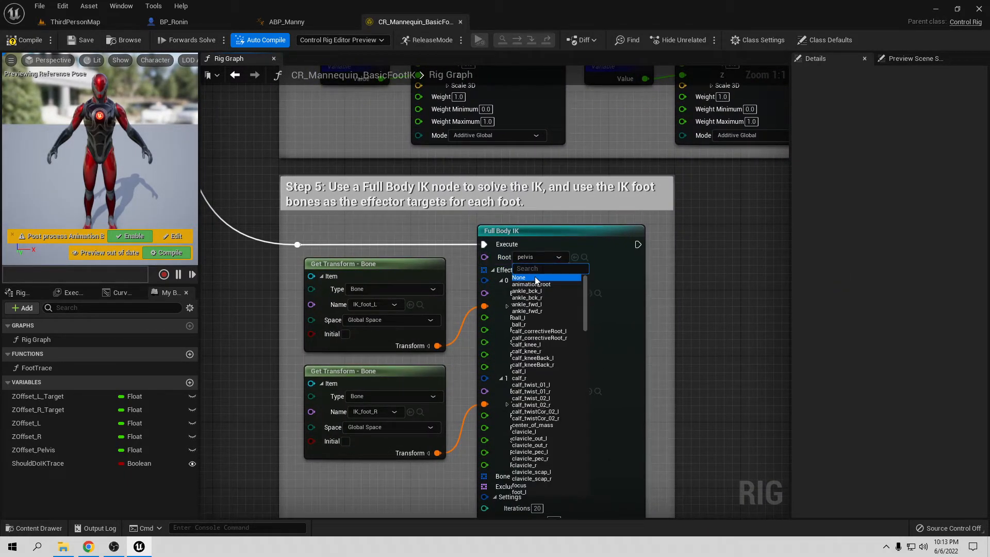
pyautogui.click(533, 285)
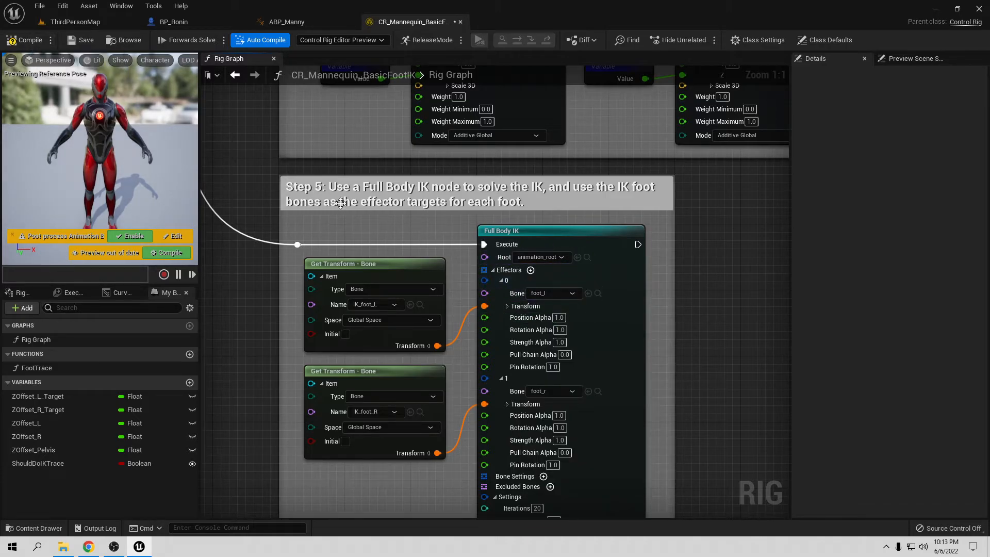
pyautogui.click(39, 42)
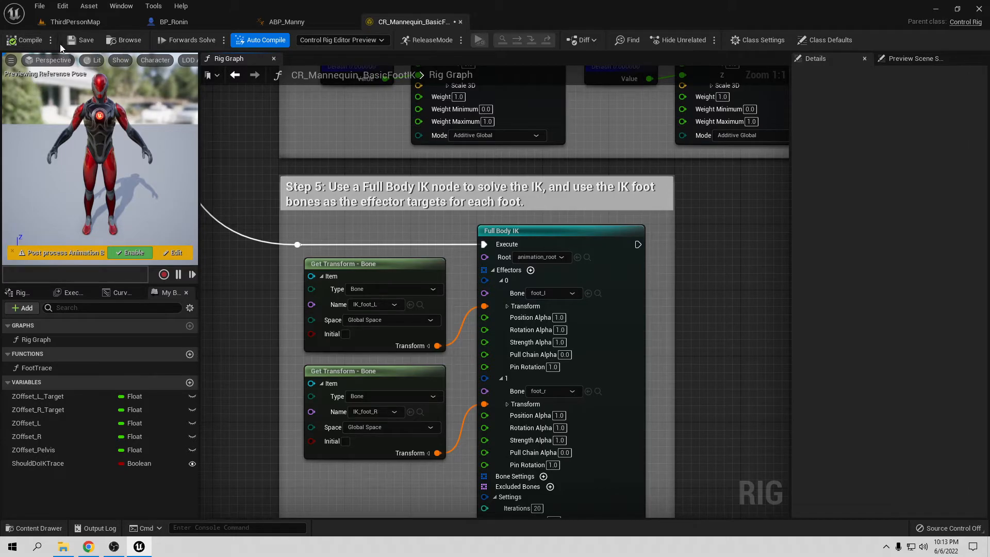
pyautogui.click(73, 43)
# Playtest from BP_Ronin, walking the character to the ramp's edge to check the foot IK, and stop playing
pyautogui.click(173, 22)
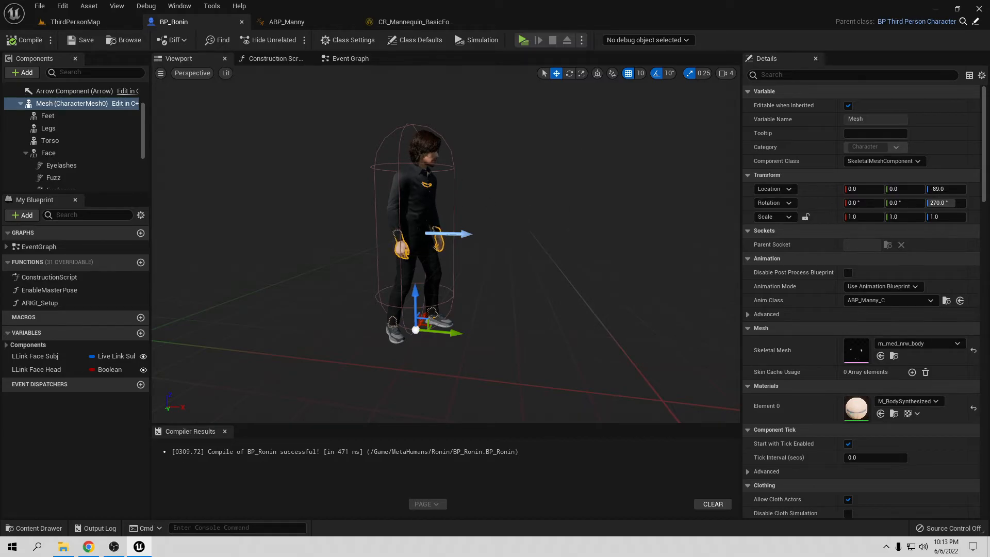
pyautogui.click(522, 40)
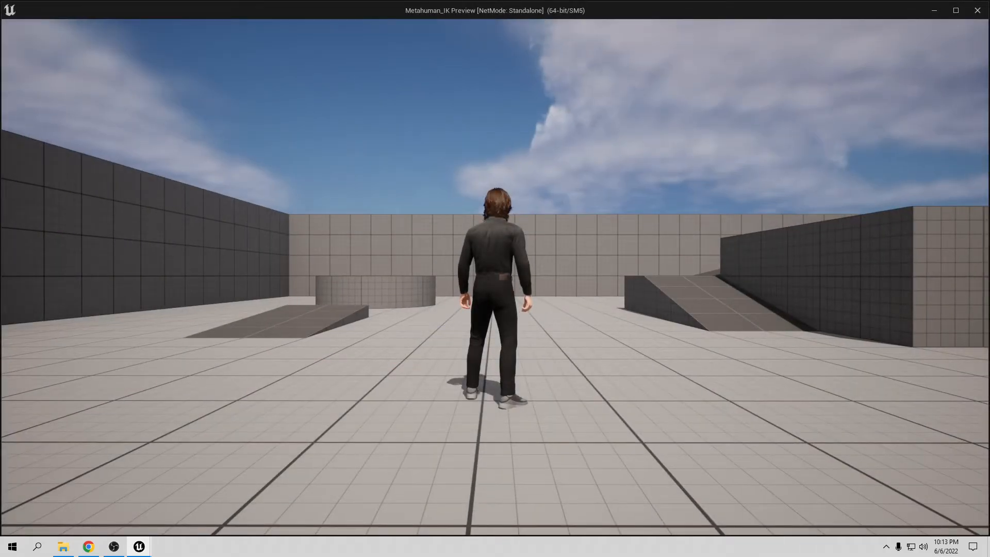
pyautogui.press('d')
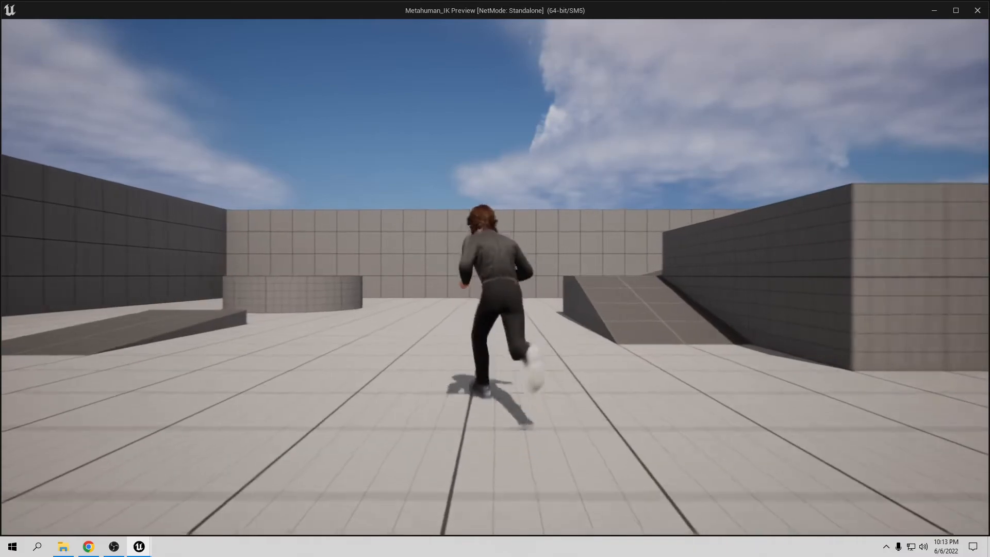
pyautogui.press('w')
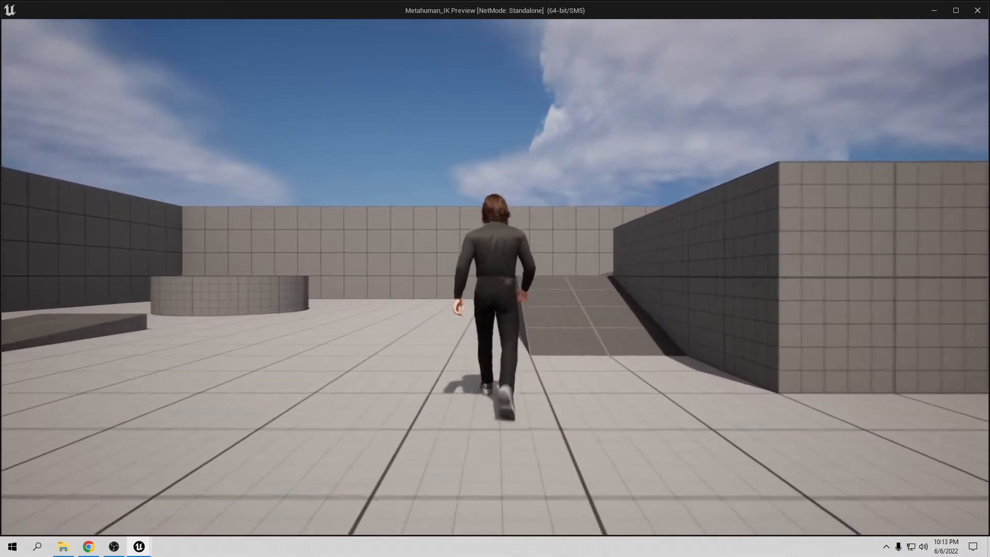
pyautogui.press('w')
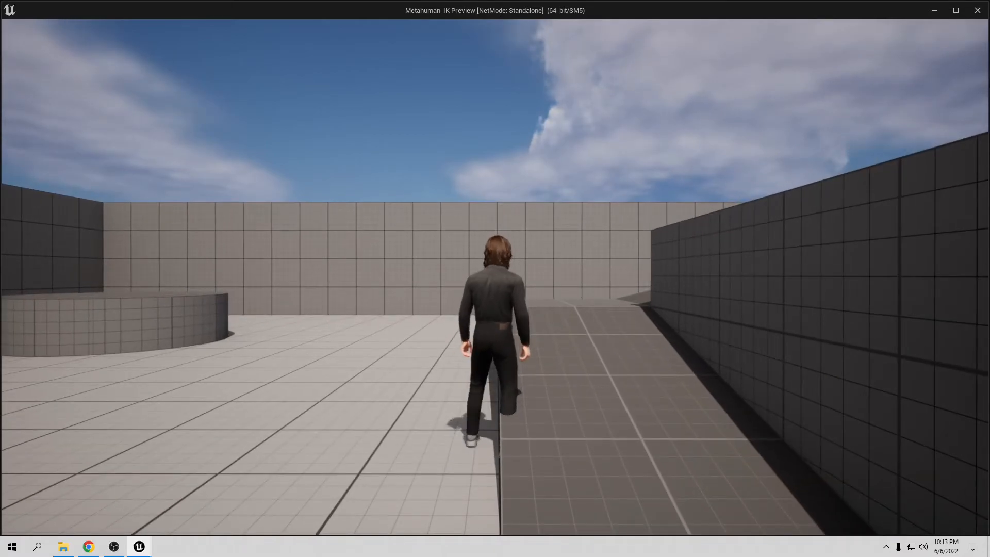
pyautogui.press('d')
pyautogui.press('s')
pyautogui.press('s')
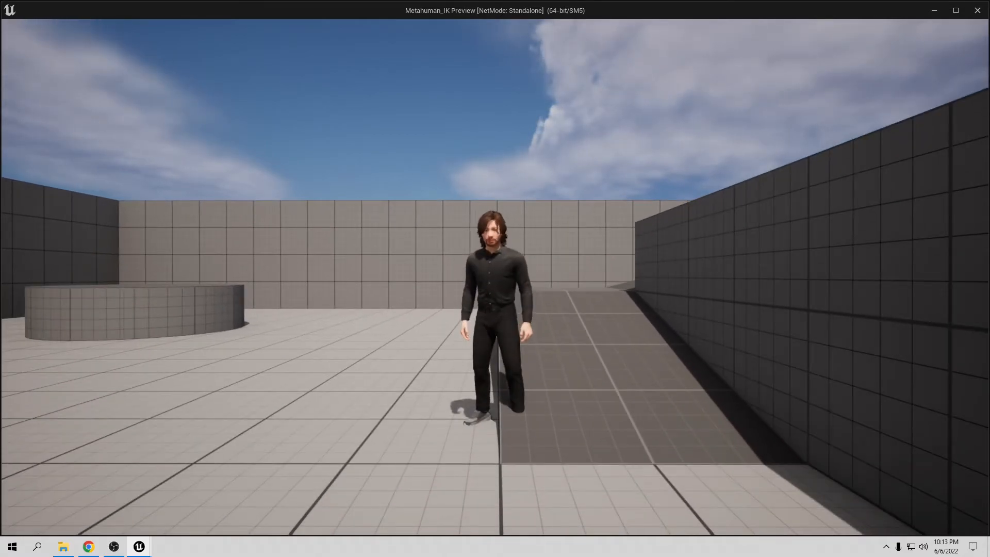
pyautogui.press('w')
pyautogui.press('d')
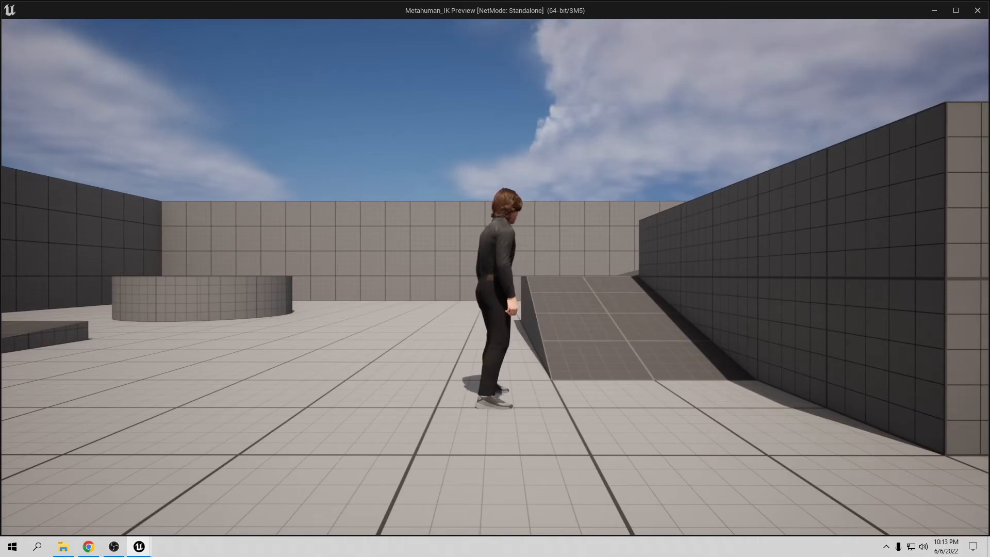
pyautogui.press('Escape')
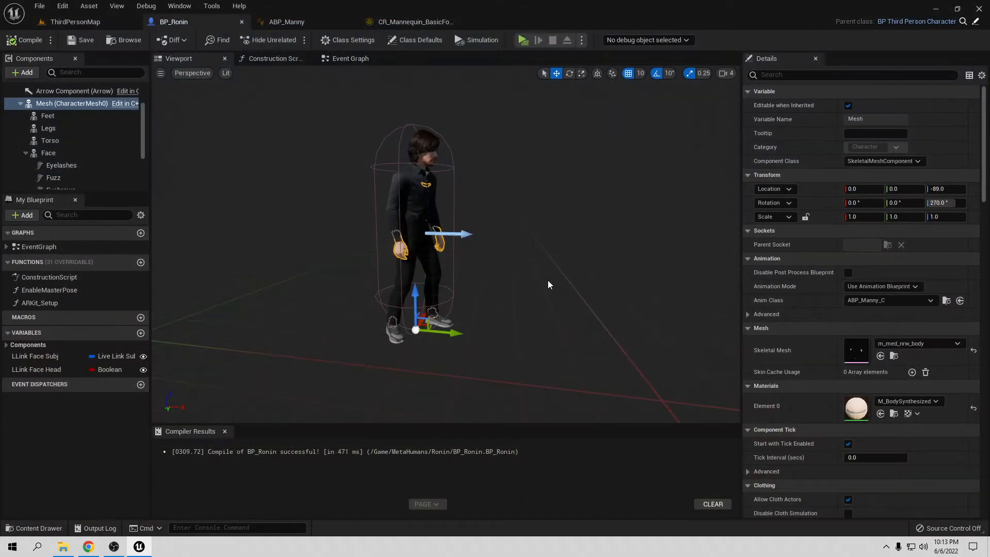
# Set the Full Body IK node's Root back to pelvis in CR_Mannequin_BasicFootIK and save the control rig
pyautogui.click(333, 24)
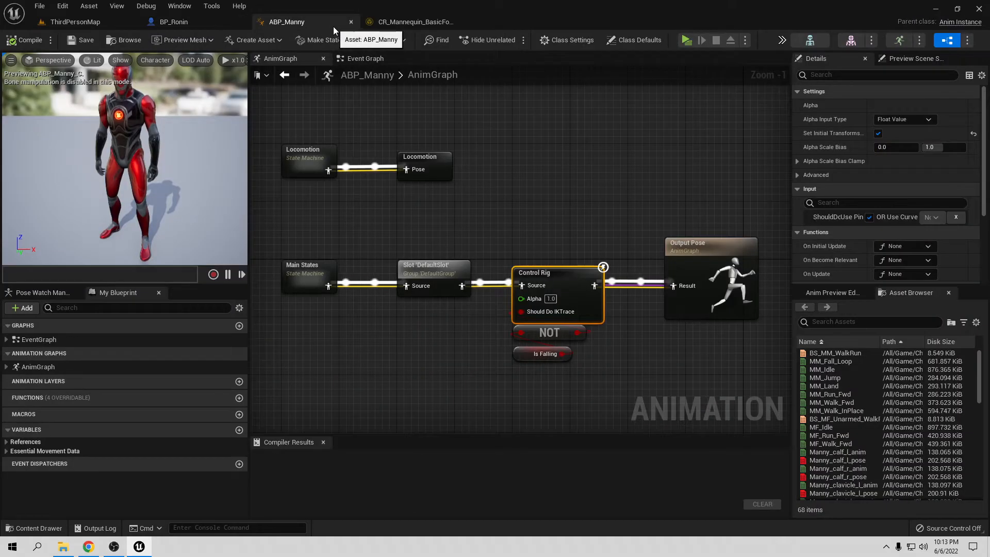
pyautogui.click(384, 21)
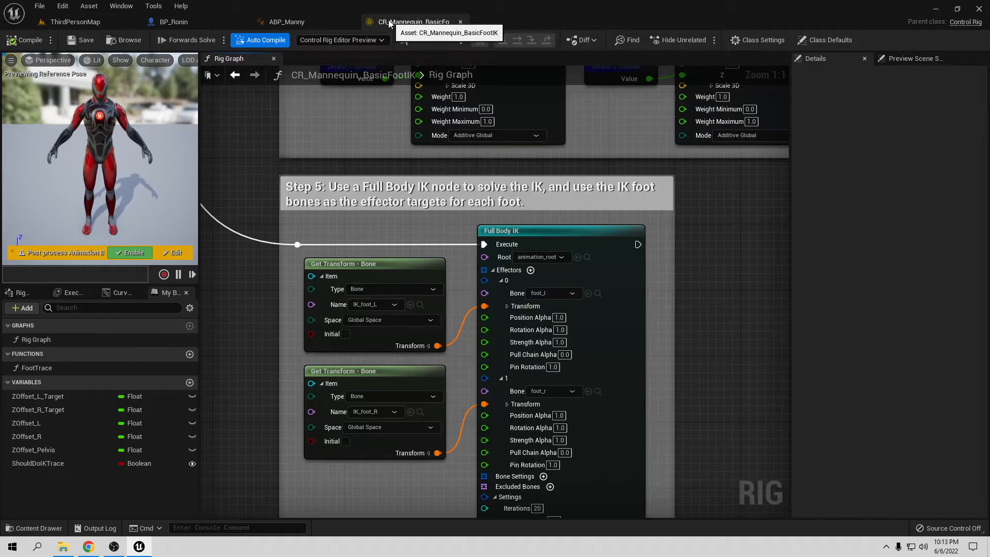
pyautogui.click(539, 293)
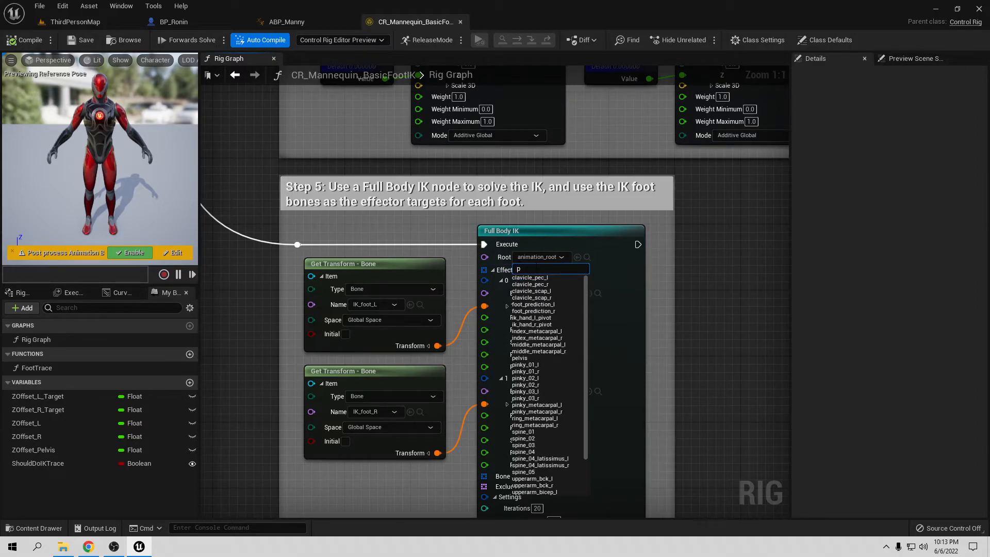
pyautogui.write('pelvis')
pyautogui.click(520, 280)
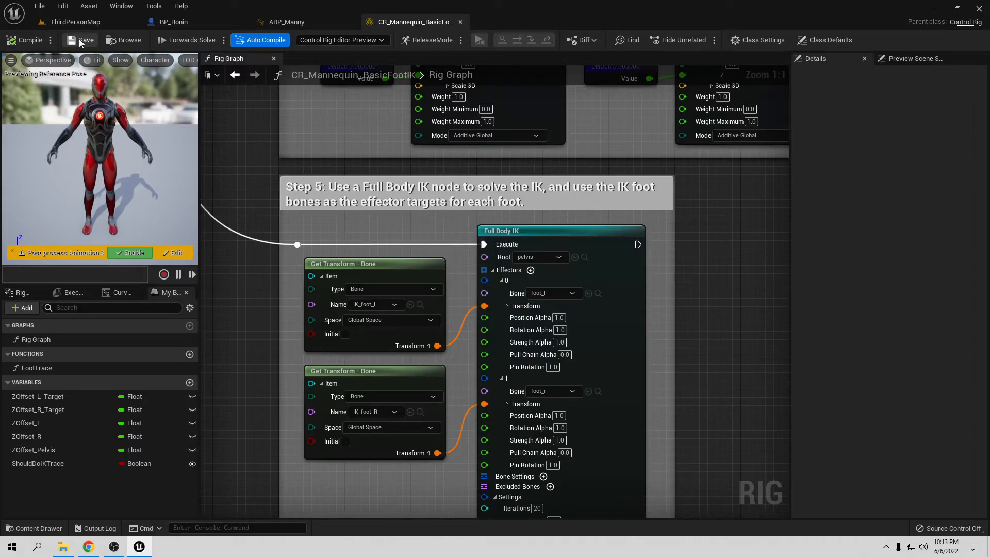
# Open the SK_Mannequin skeleton from ABP_Manny, closing the animation blueprint, and select the skeleton's root bone
pyautogui.click(301, 24)
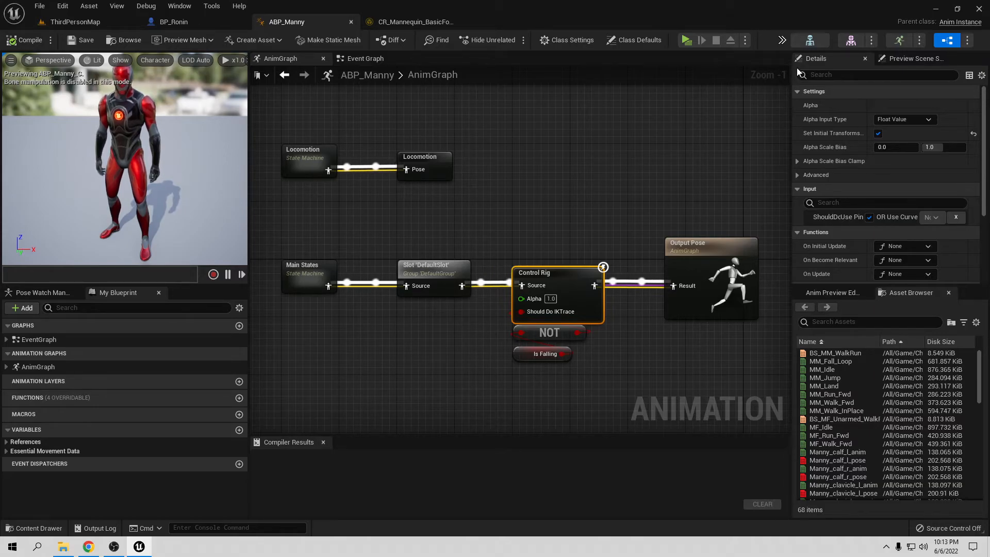
pyautogui.click(809, 40)
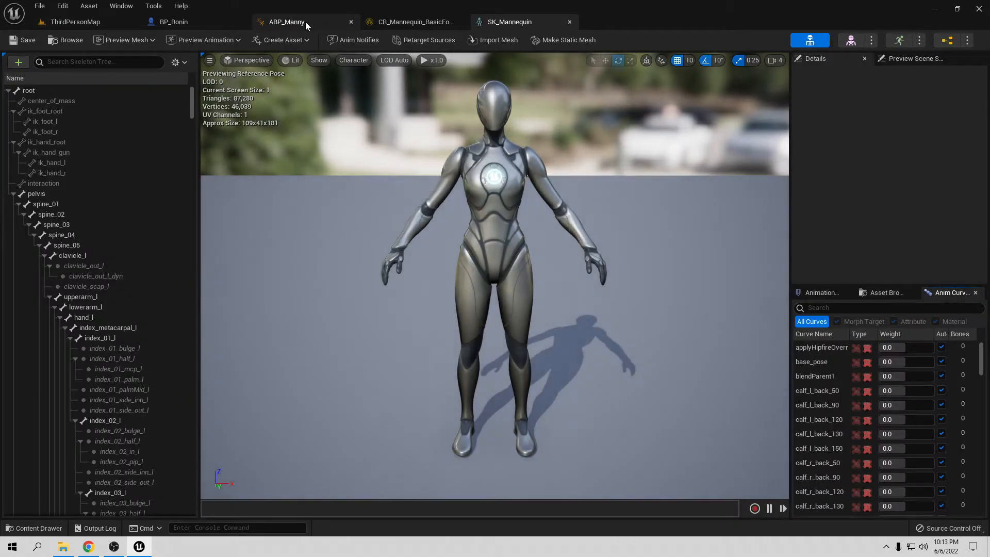
pyautogui.click(351, 22)
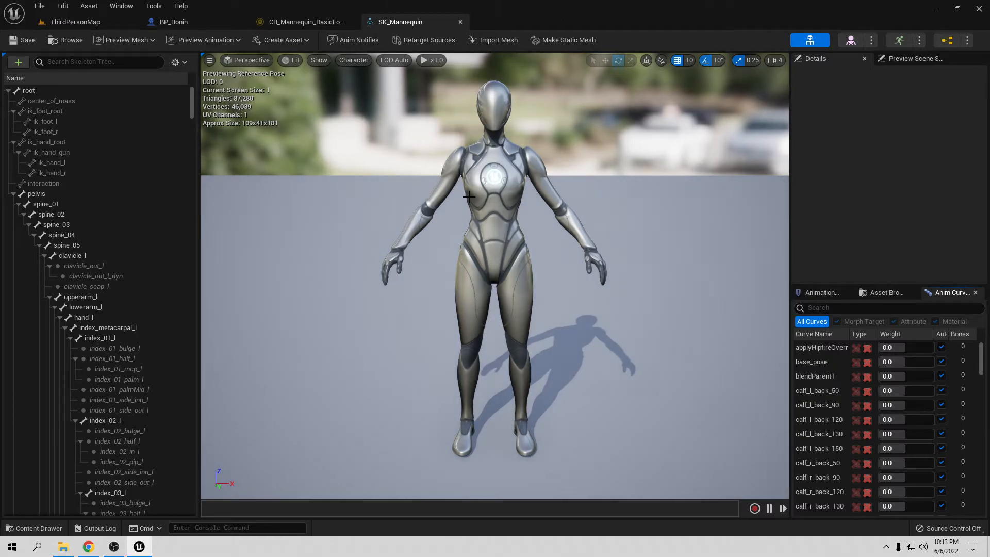
pyautogui.click(32, 91)
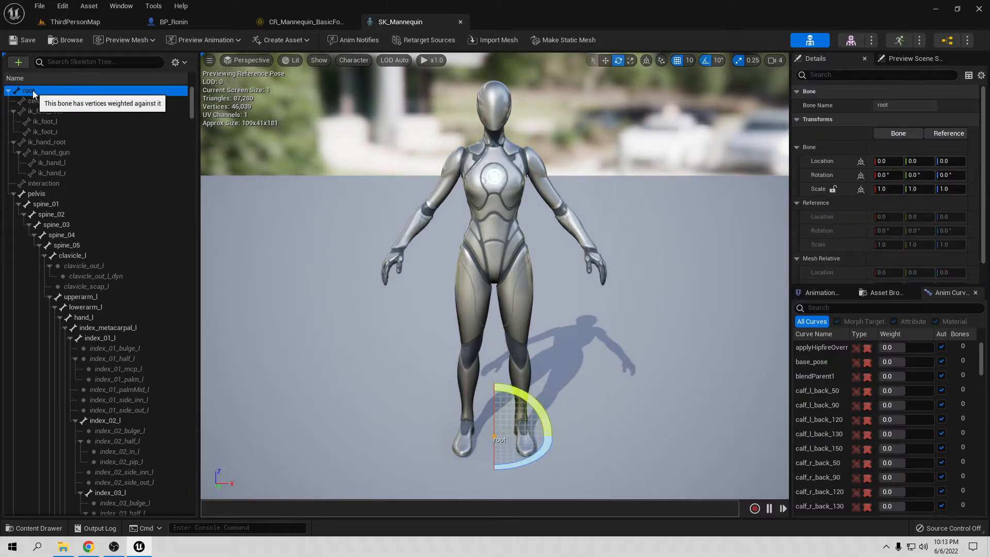
# Add a virtual bone from the root bone with root as its target bone
pyautogui.rightClick(33, 91)
pyautogui.moveTo(60, 167)
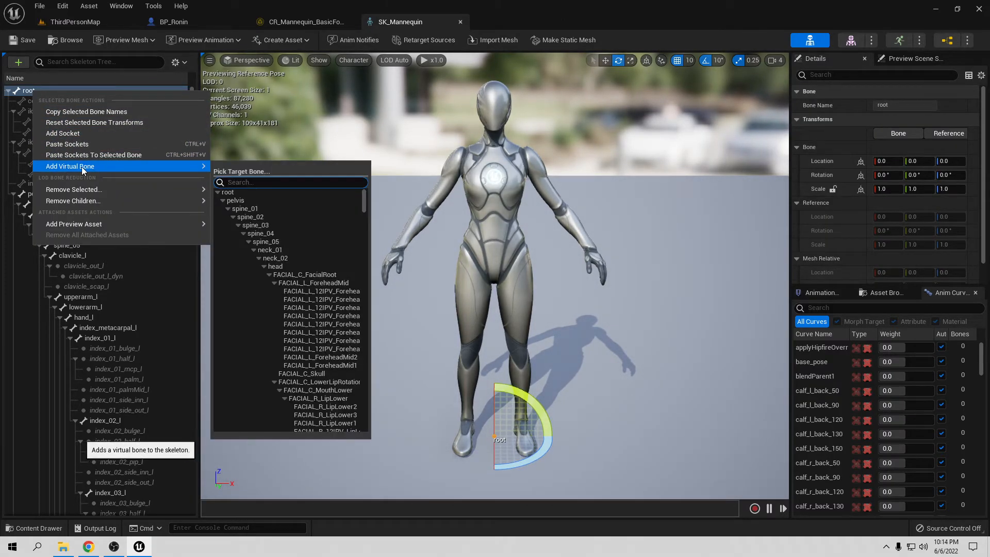
pyautogui.click(226, 193)
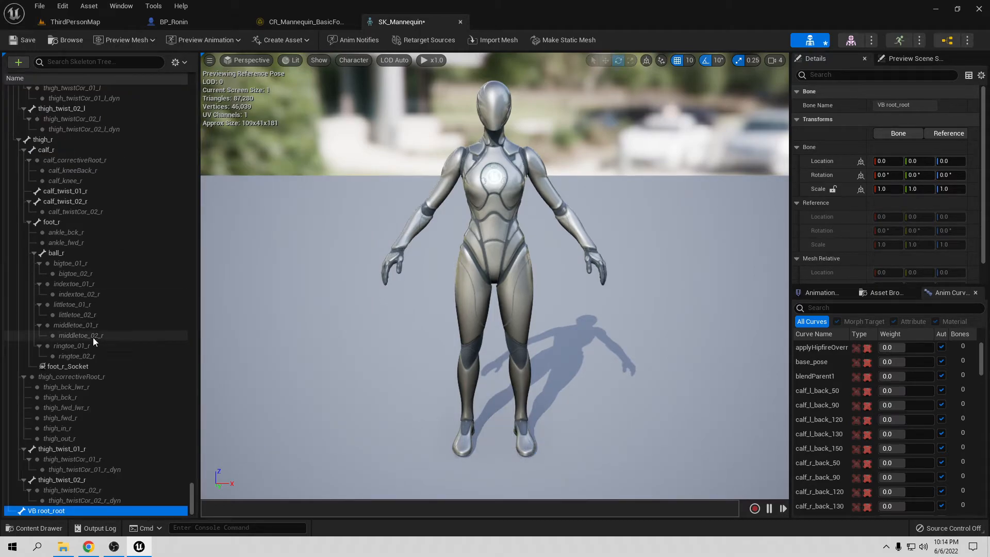
# Add a virtual bone under VB root_root with foot_r as its target bone
pyautogui.rightClick(58, 512)
pyautogui.moveTo(126, 445)
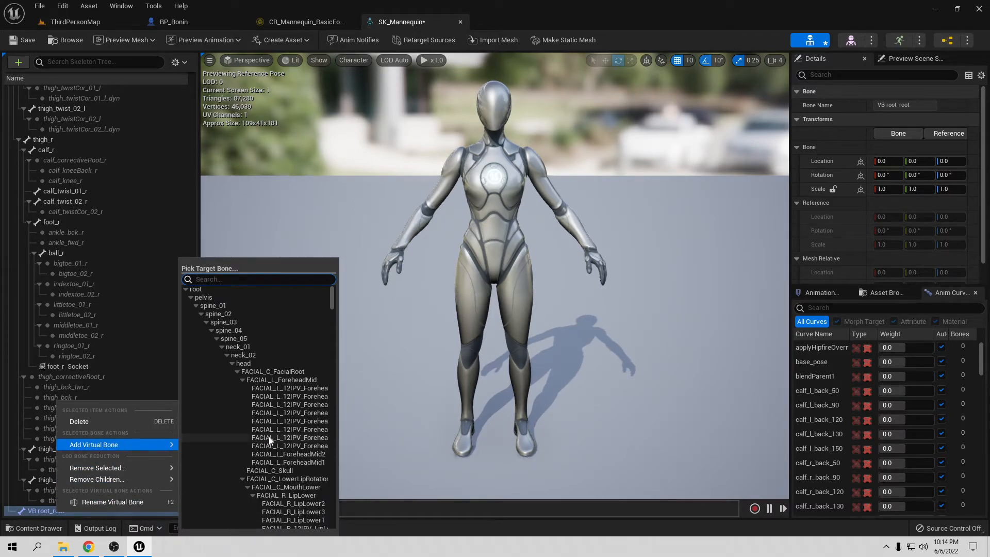
pyautogui.scroll(-4, 283, 435)
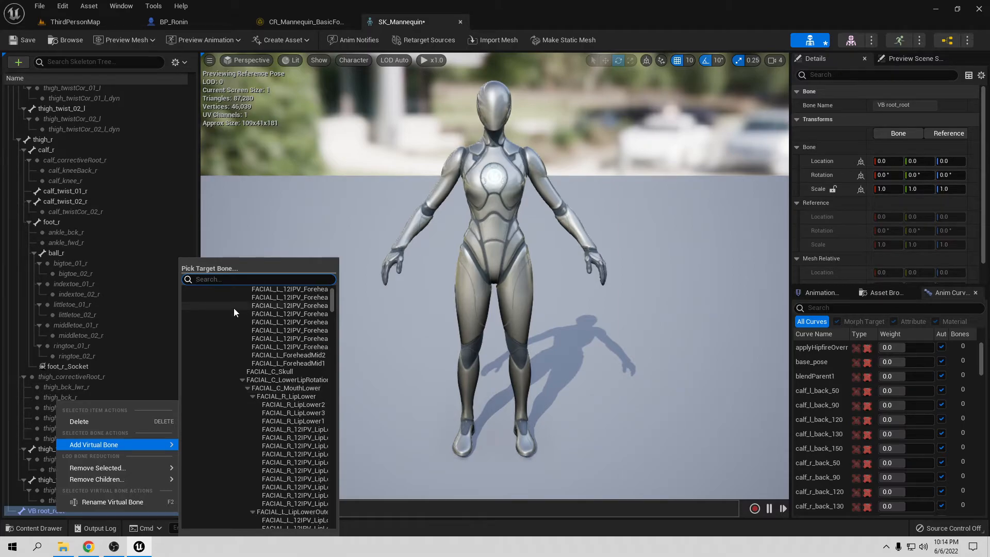
pyautogui.write('foot')
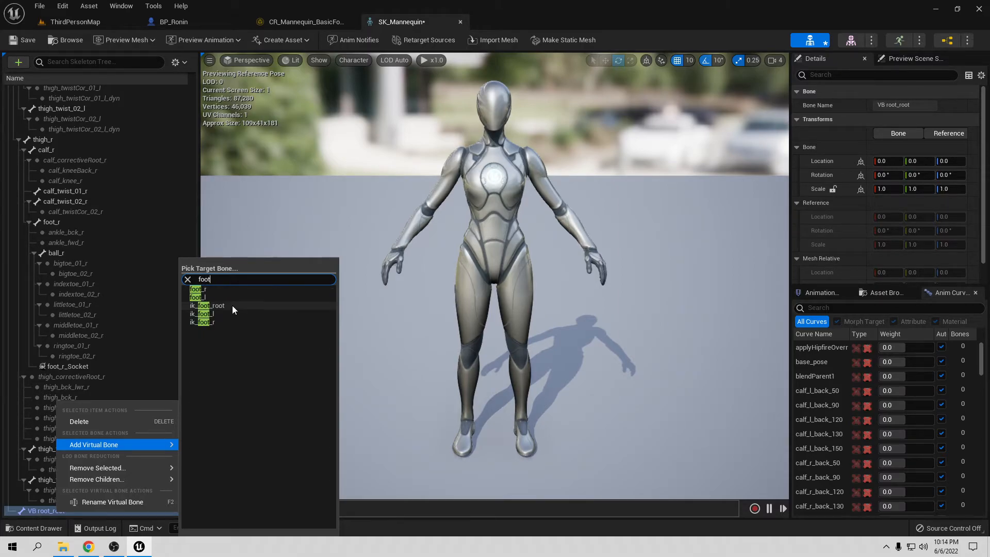
pyautogui.click(230, 290)
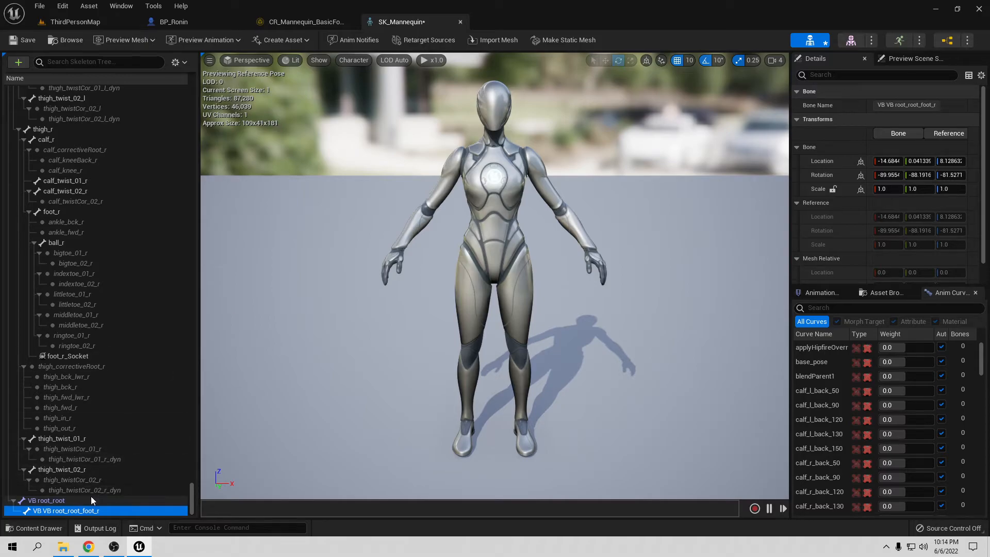
# Add a second virtual bone under VB root_root targeting foot_l, and save and close the SK_Mannequin skeleton
pyautogui.click(60, 501)
pyautogui.rightClick(61, 505)
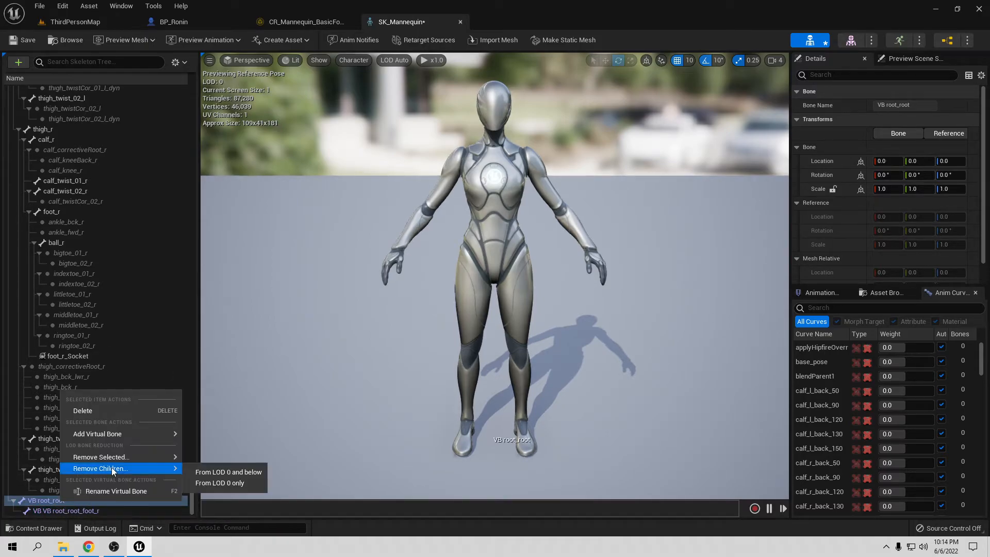
pyautogui.moveTo(138, 432)
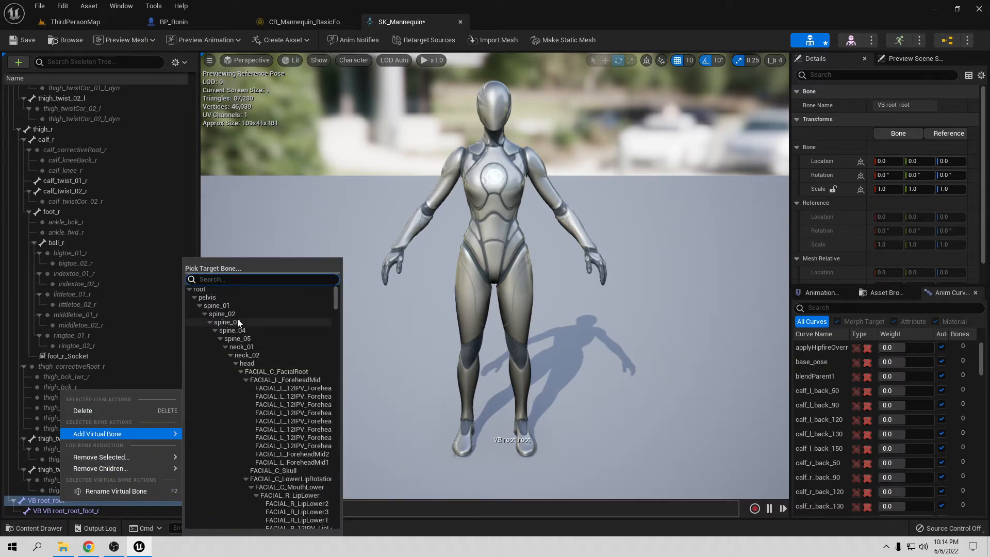
pyautogui.write('r')
pyautogui.press('BackSpace')
pyautogui.write('foot')
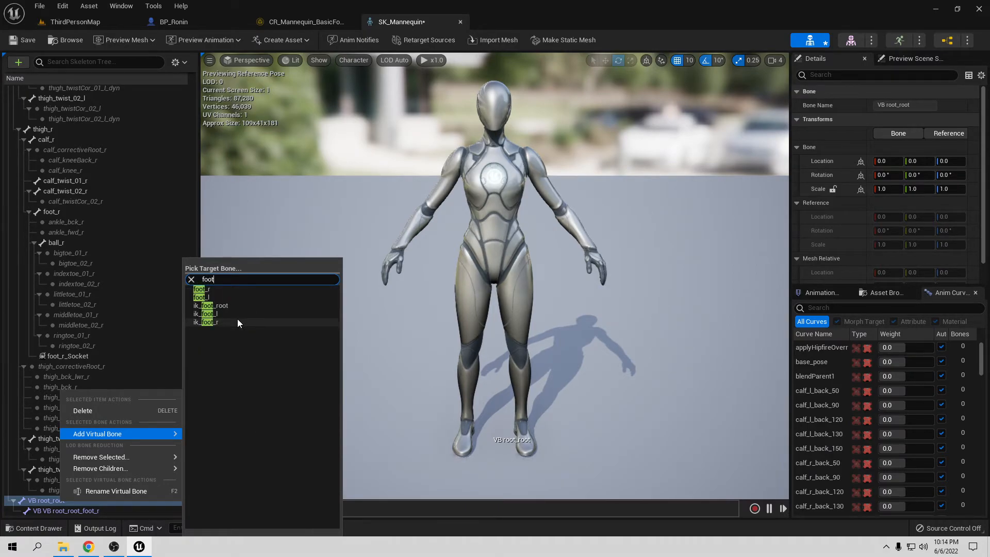
pyautogui.click(216, 298)
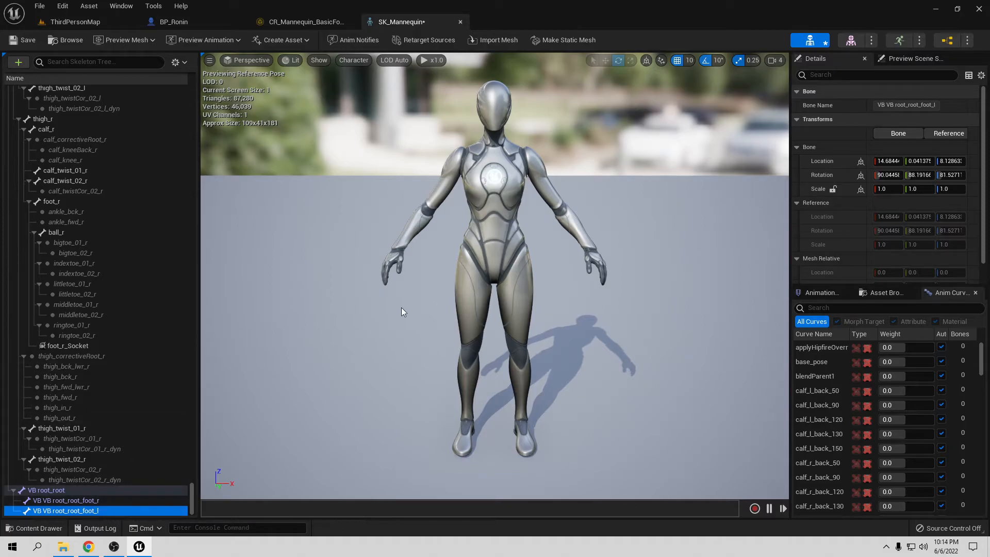
pyautogui.click(15, 43)
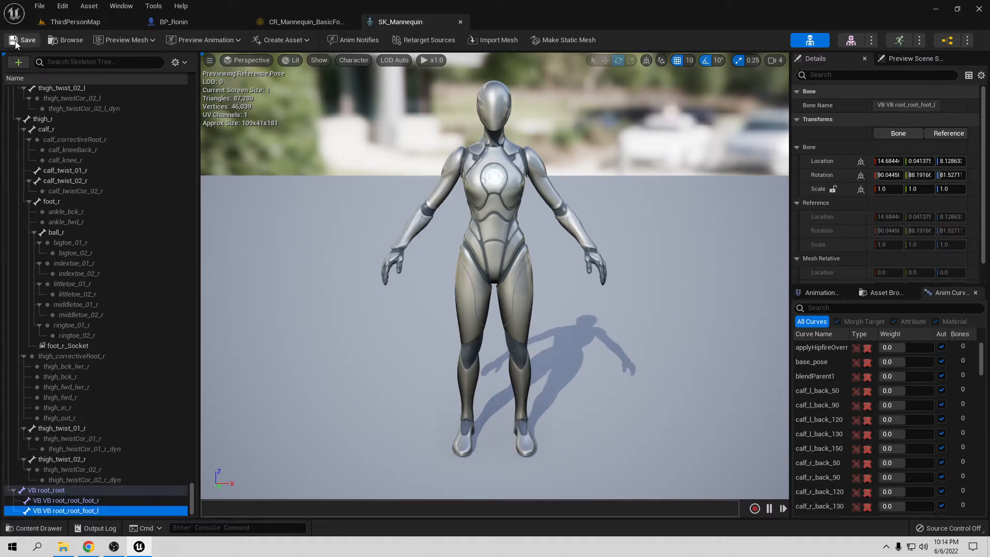
pyautogui.click(460, 22)
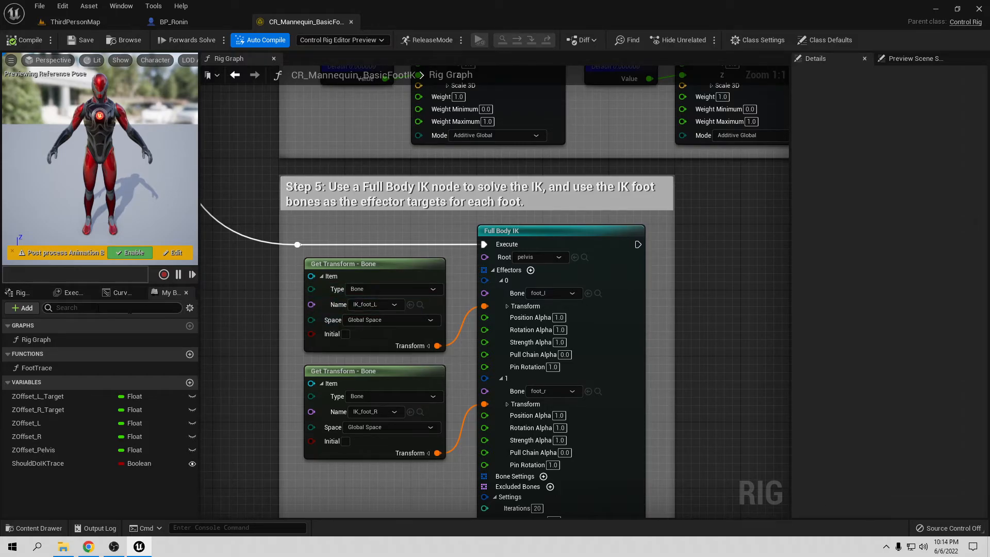
# Refresh the rig hierarchy of CR_Mannequin_BasicFootIK from Ronin's m_med_nrw_body skeletal mesh and save the control rig
pyautogui.click(24, 295)
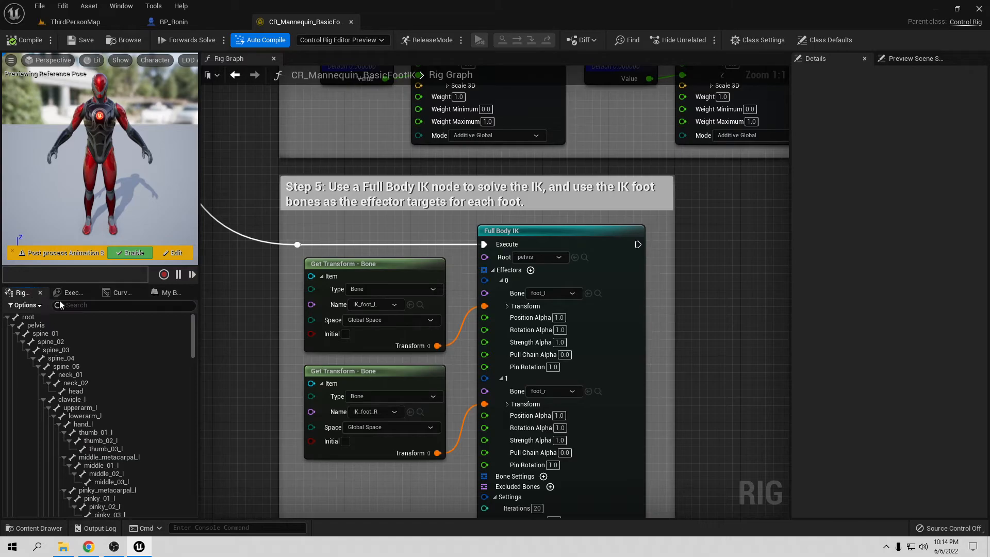
pyautogui.click(28, 318)
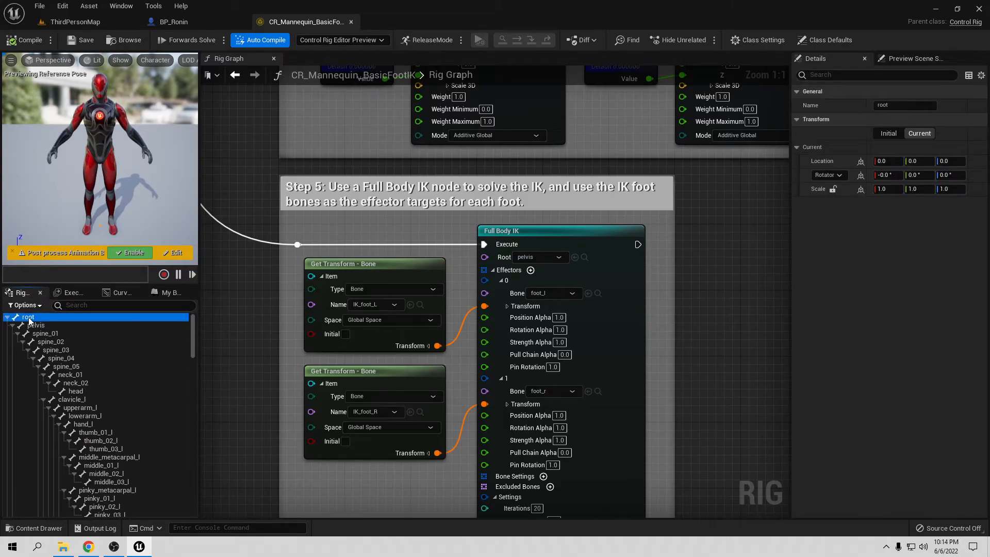
pyautogui.rightClick(31, 321)
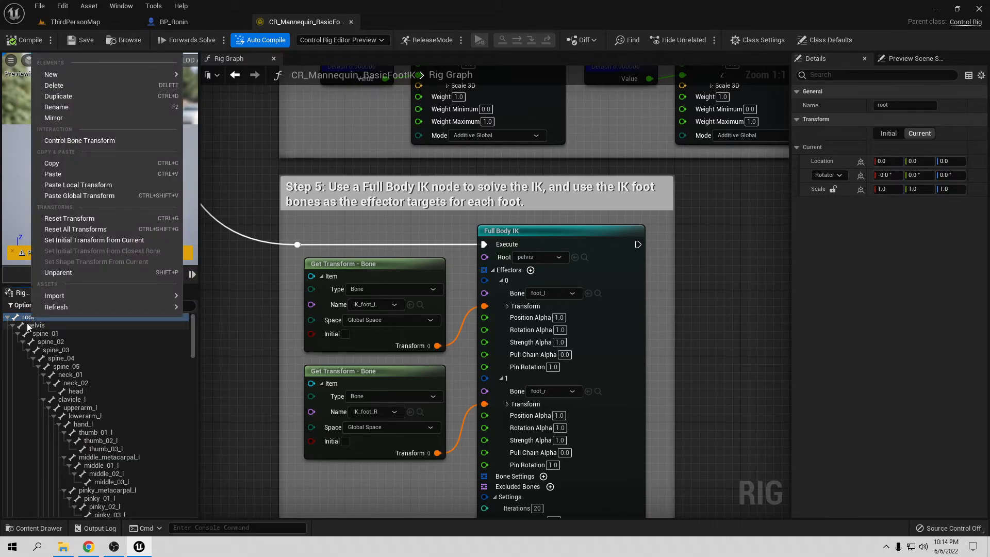
pyautogui.moveTo(126, 305)
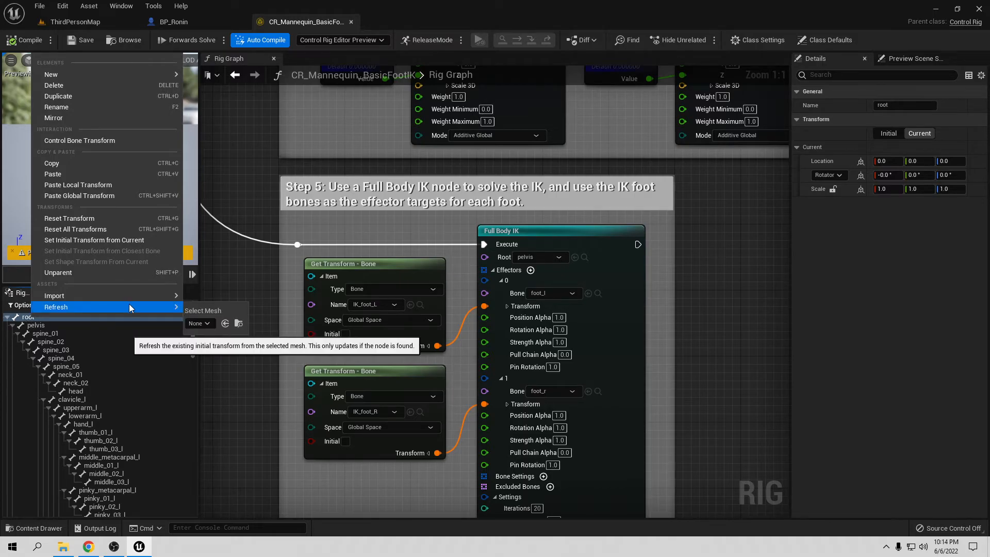
pyautogui.click(208, 323)
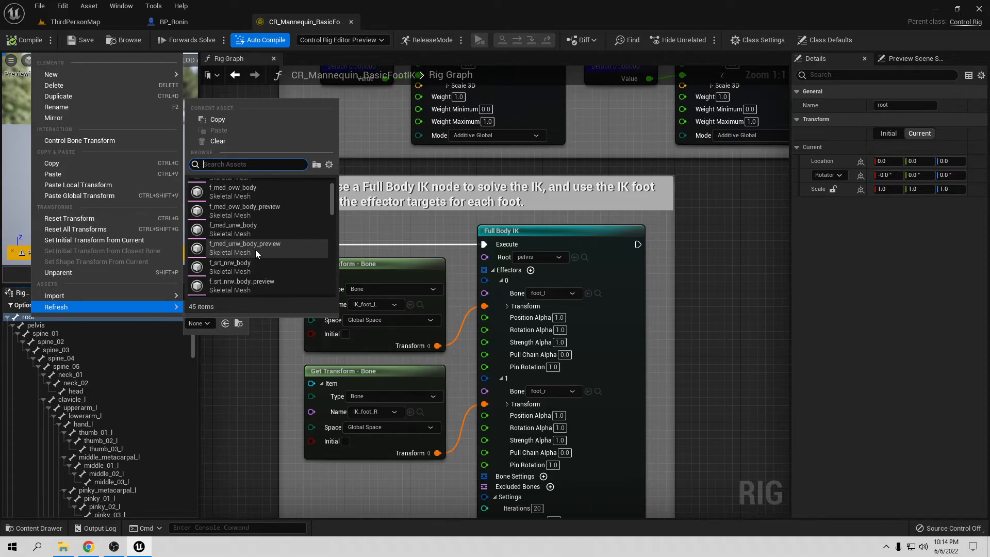
pyautogui.scroll(-3, 256, 251)
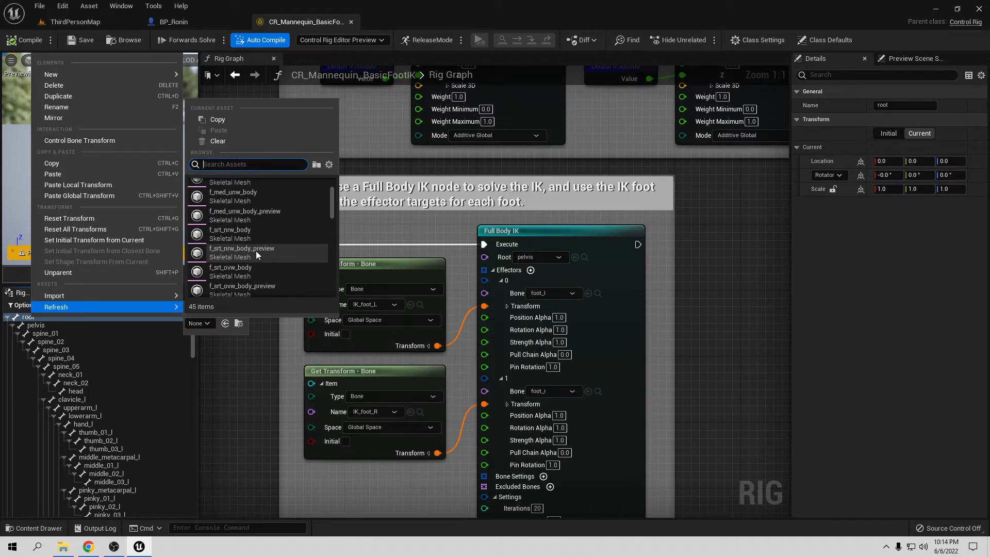
pyautogui.scroll(-7, 257, 251)
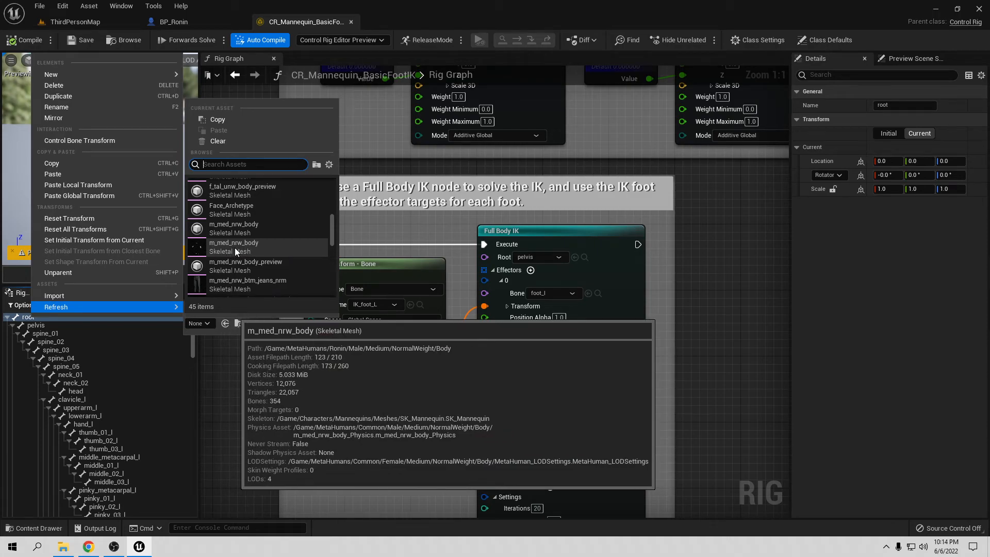
pyautogui.click(225, 250)
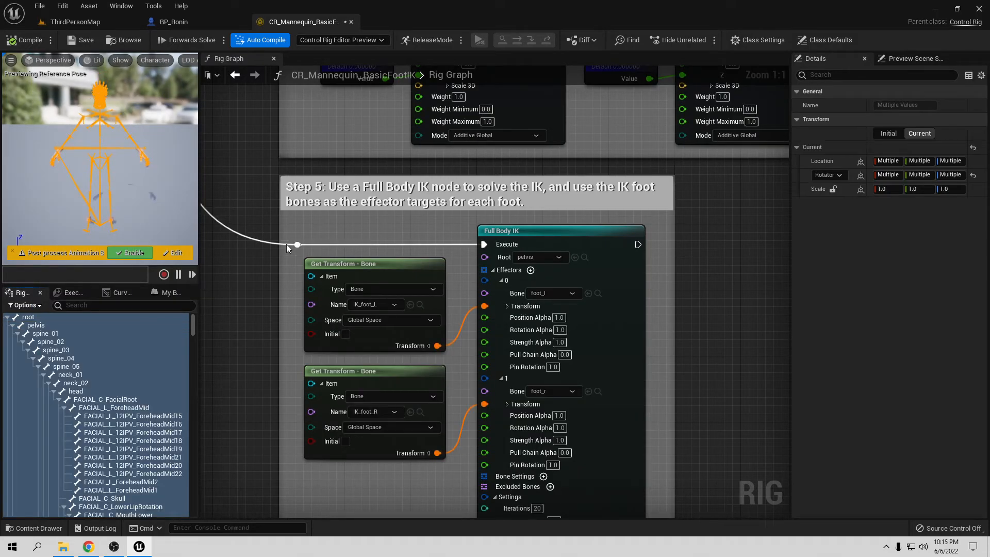
pyautogui.click(81, 41)
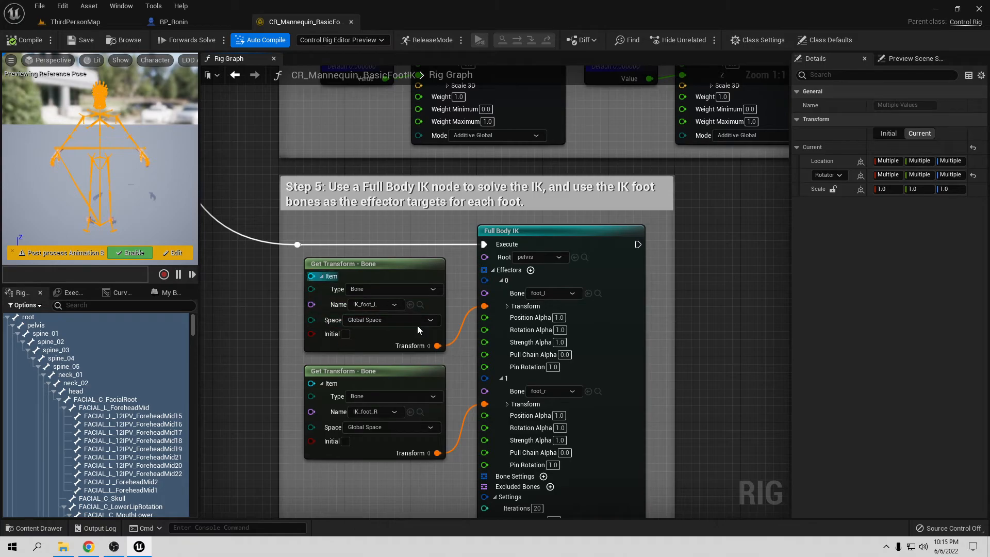
# Set the two Get Transform bone names feeding Full Body IK to VB VB root_root_foot_l and VB VB root_root_foot_r
pyautogui.scroll(-1, 101, 471)
pyautogui.scroll(1, 101, 472)
pyautogui.click(393, 305)
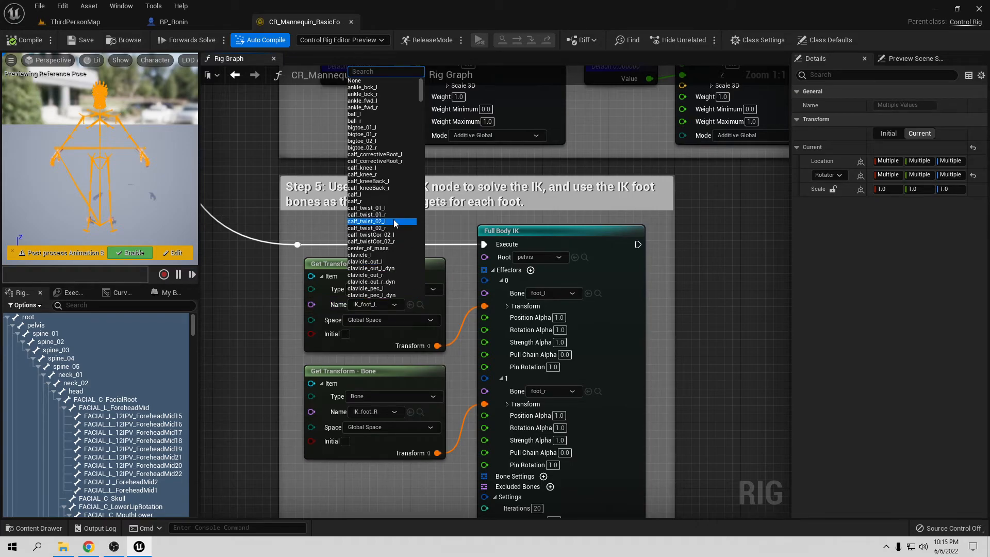
pyautogui.write('vb')
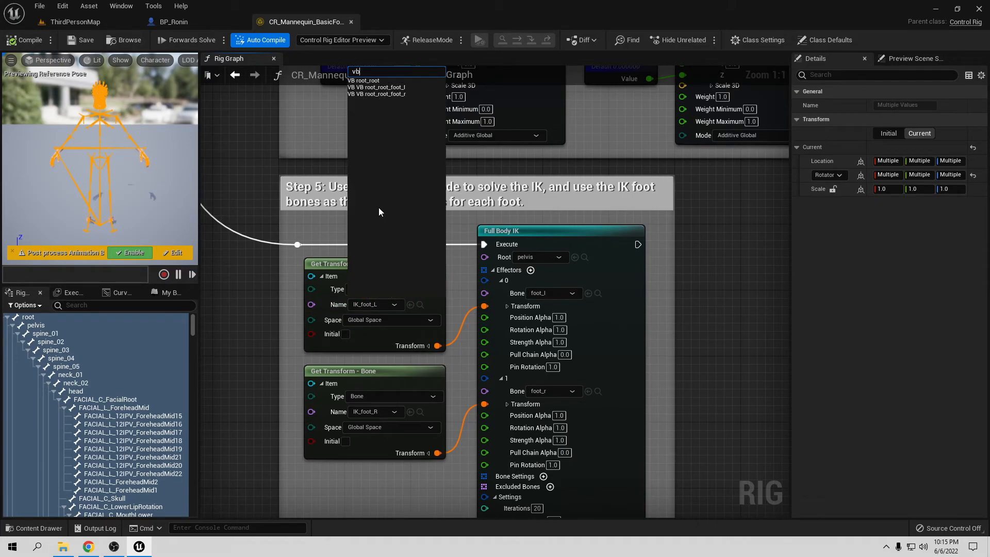
pyautogui.click(401, 87)
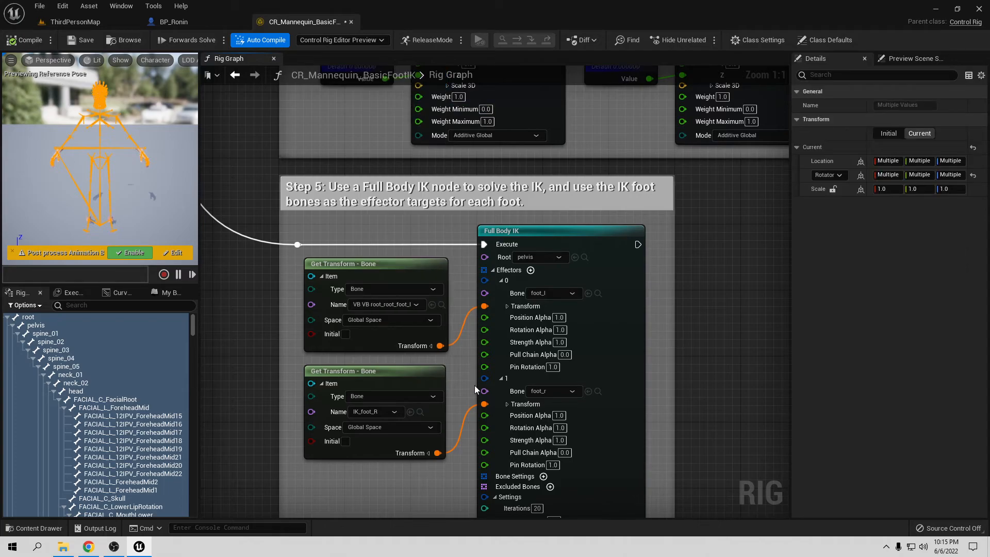
pyautogui.click(395, 411)
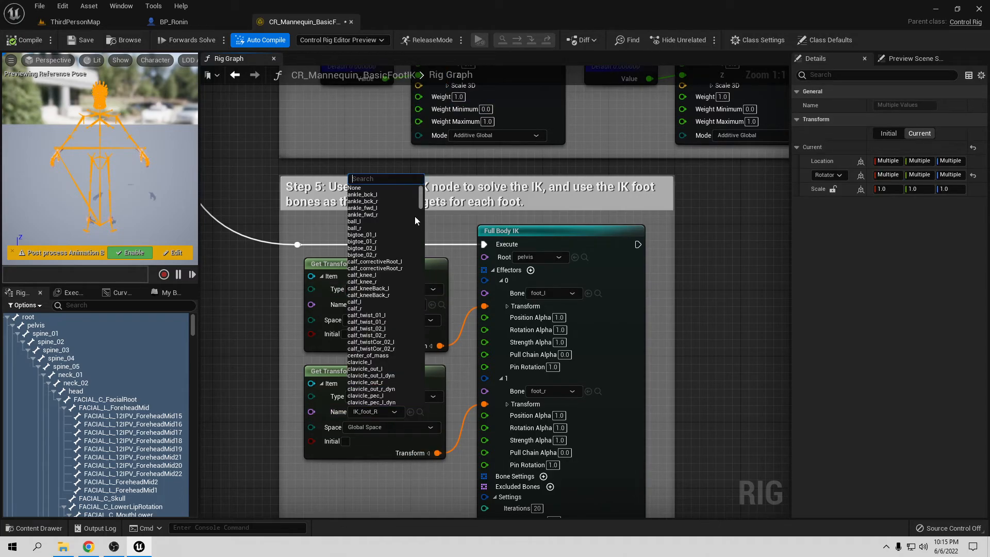
pyautogui.write('vb')
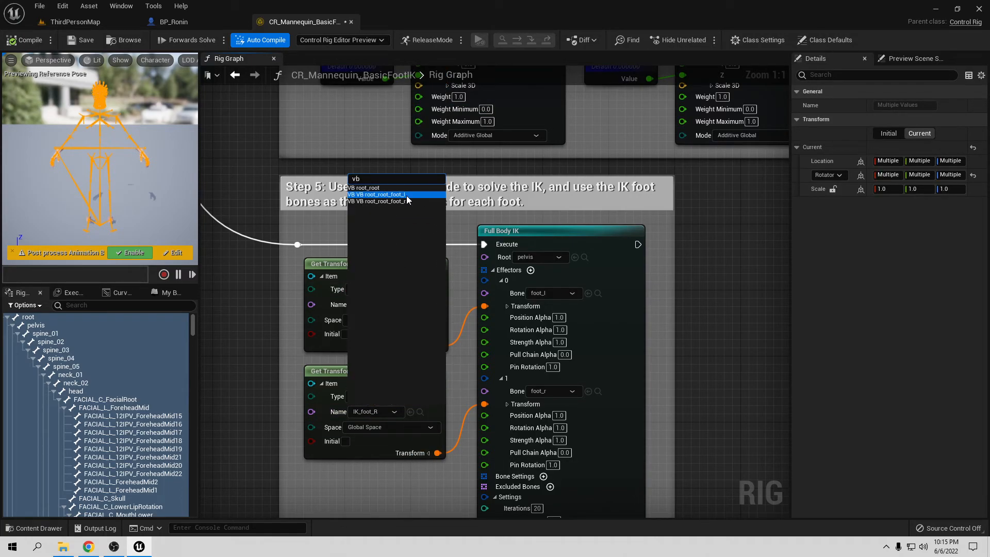
pyautogui.click(403, 201)
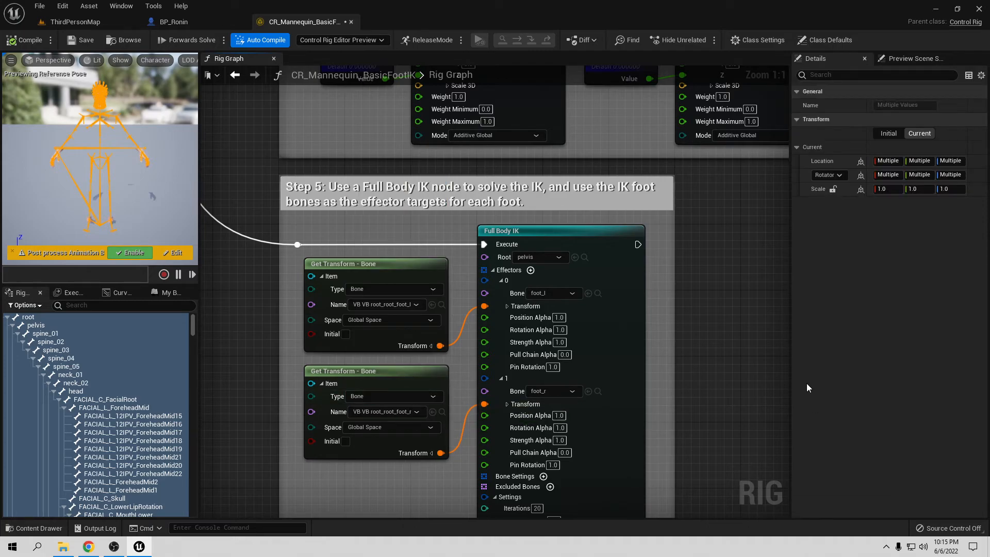
# Replace IK_foot_L and IK_foot_R in the Step 4 Modify Transforms nodes with VB VB root_root_foot_l and VB VB root_root_foot_r
pyautogui.moveTo(686, 344); pyautogui.dragTo(582, 420, button='right')
pyautogui.click(474, 269)
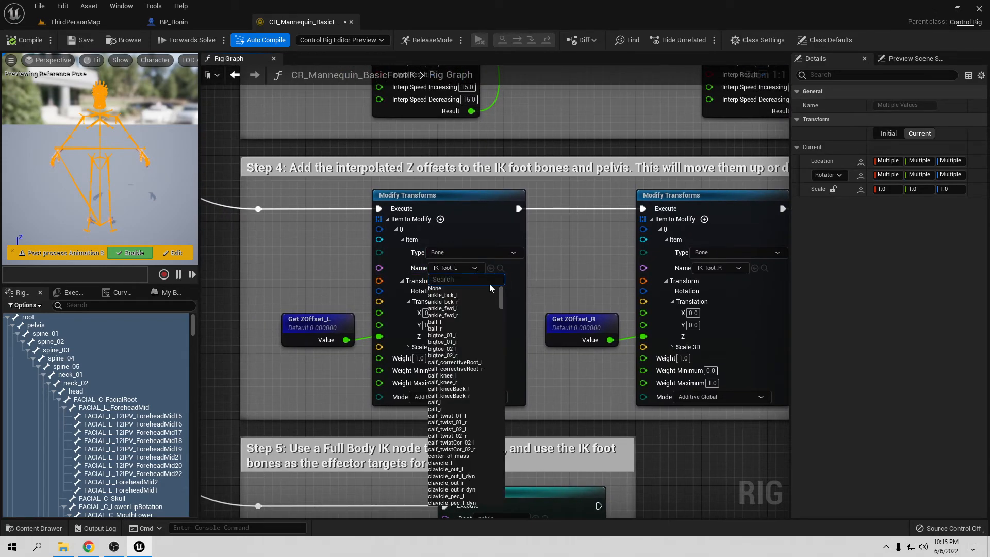
pyautogui.write('vb')
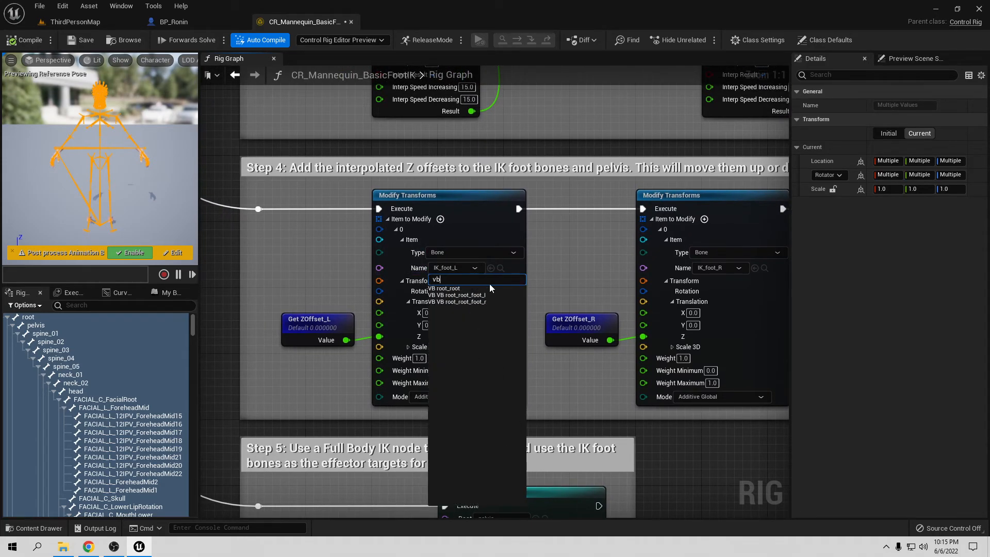
pyautogui.click(490, 294)
pyautogui.moveTo(572, 271); pyautogui.dragTo(334, 272, button='right')
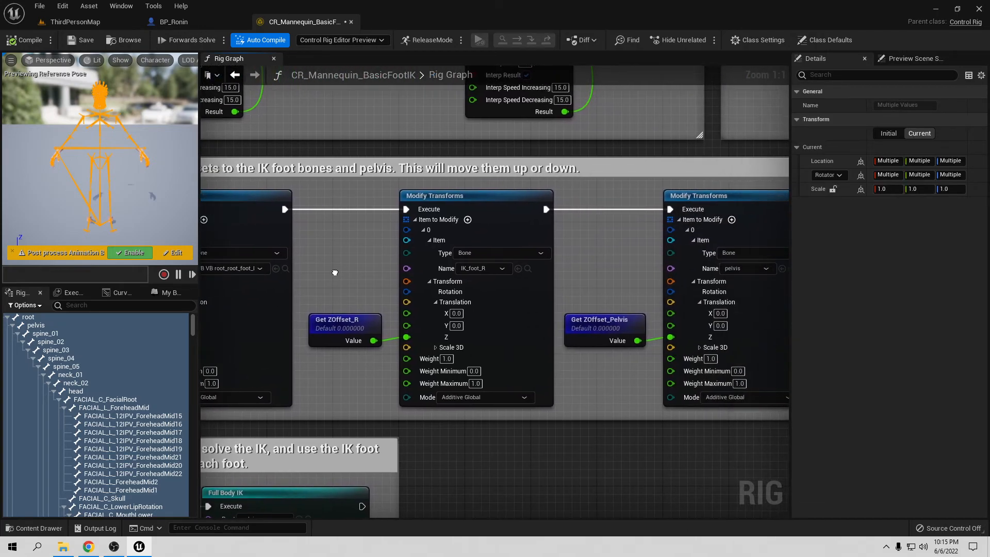
pyautogui.click(501, 268)
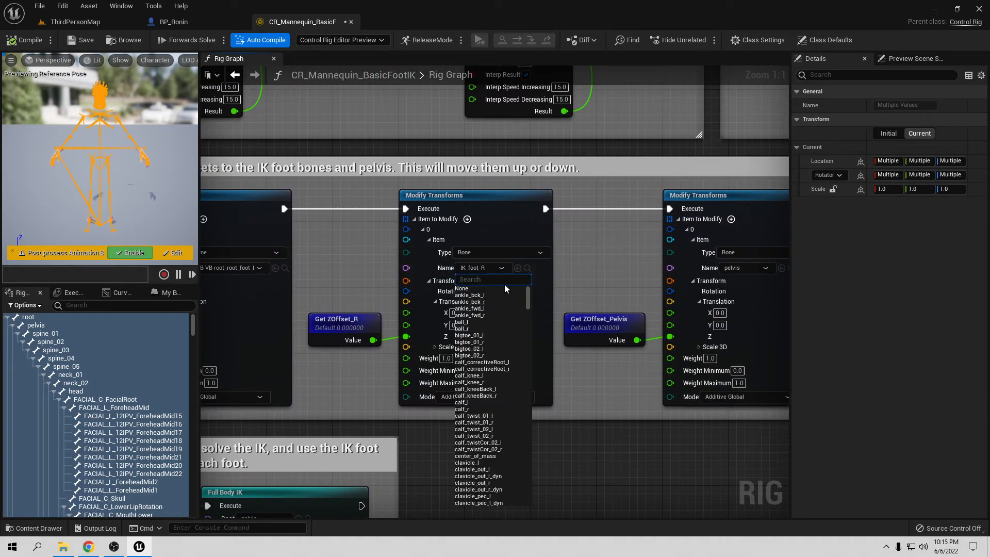
pyautogui.write('vb')
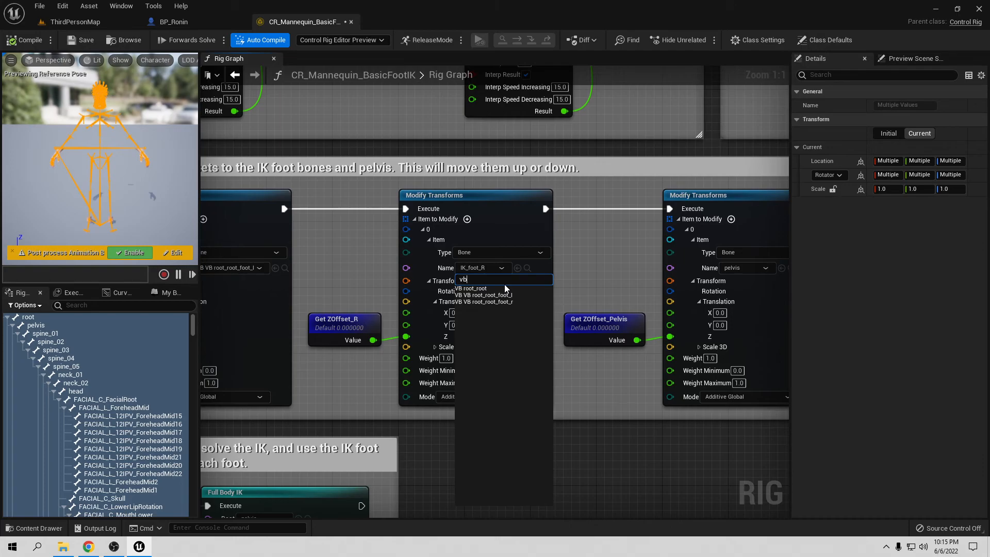
pyautogui.click(508, 303)
# Set the Ik Foot Bone name of the FootTrace node feeding ZOffset_L_Target to VB VB root_root_foot_l
pyautogui.moveTo(588, 267); pyautogui.dragTo(337, 331, button='right')
pyautogui.click(496, 247)
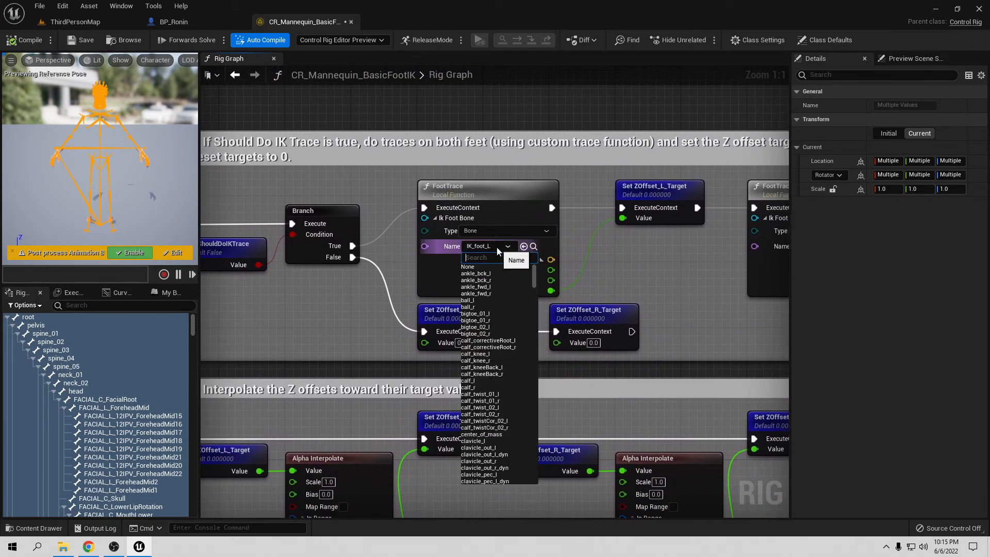
pyautogui.write('vb')
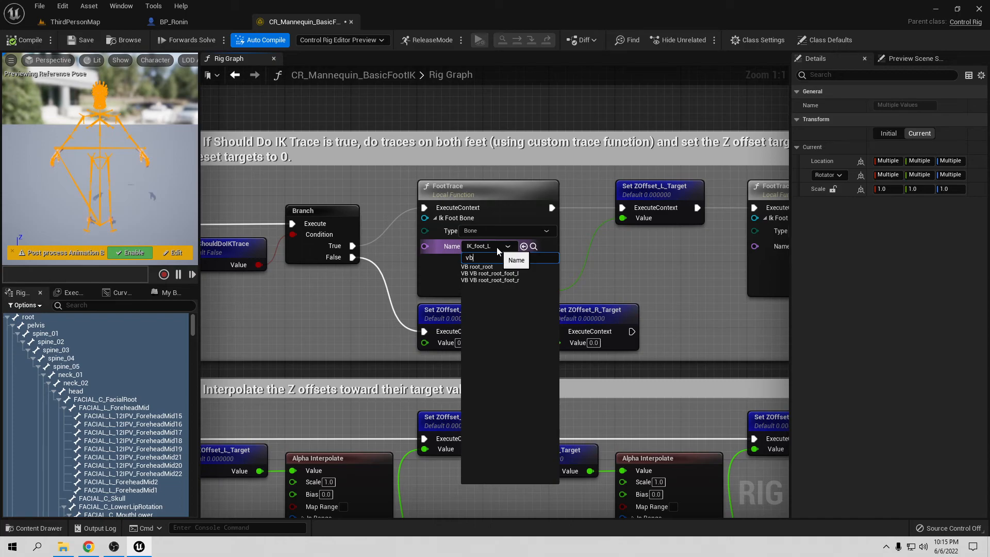
pyautogui.click(510, 273)
# Set the FootTrace bone name feeding ZOffset_R_Target to VB VB root_root_foot_r, and save and close the control rig
pyautogui.moveTo(678, 270); pyautogui.dragTo(307, 303, button='right')
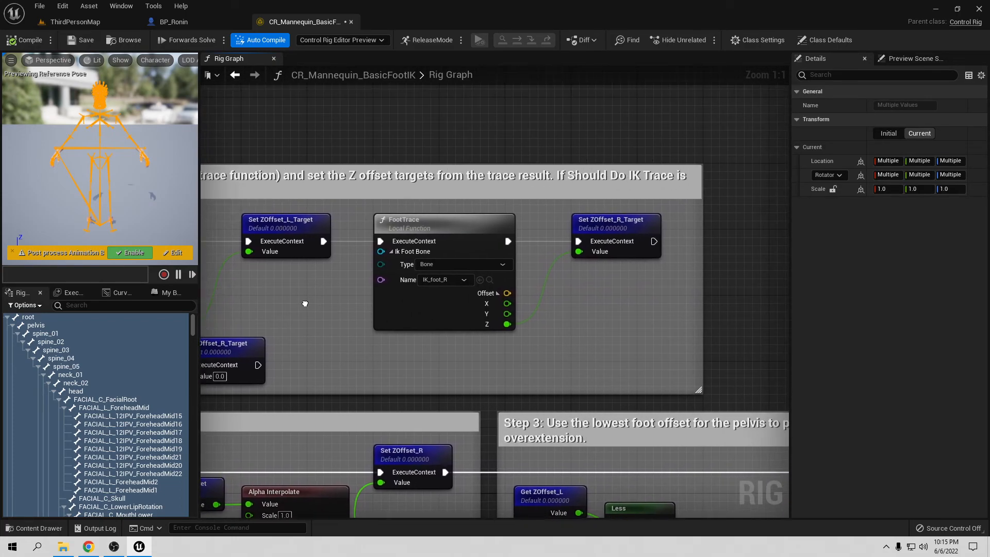
pyautogui.click(433, 281)
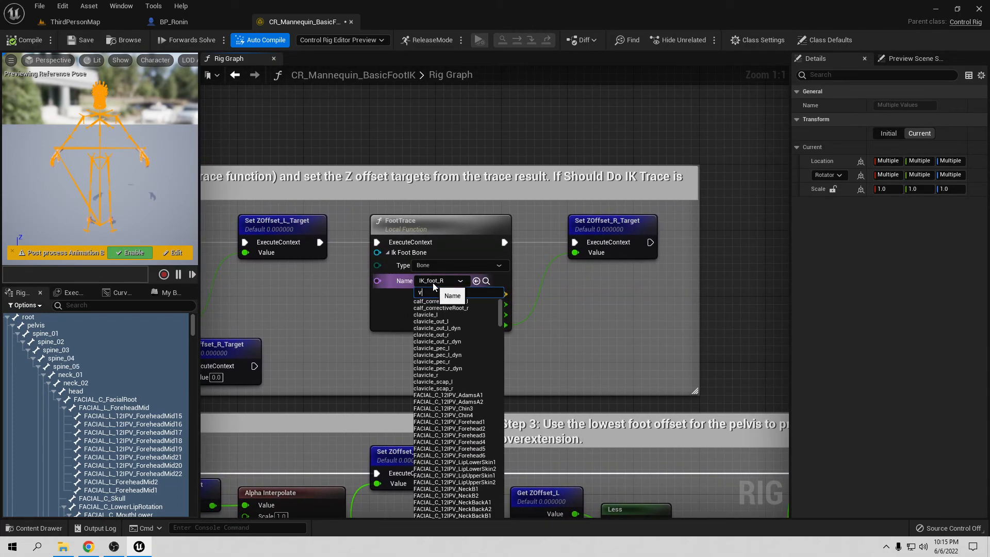
pyautogui.write('vb')
pyautogui.click(445, 314)
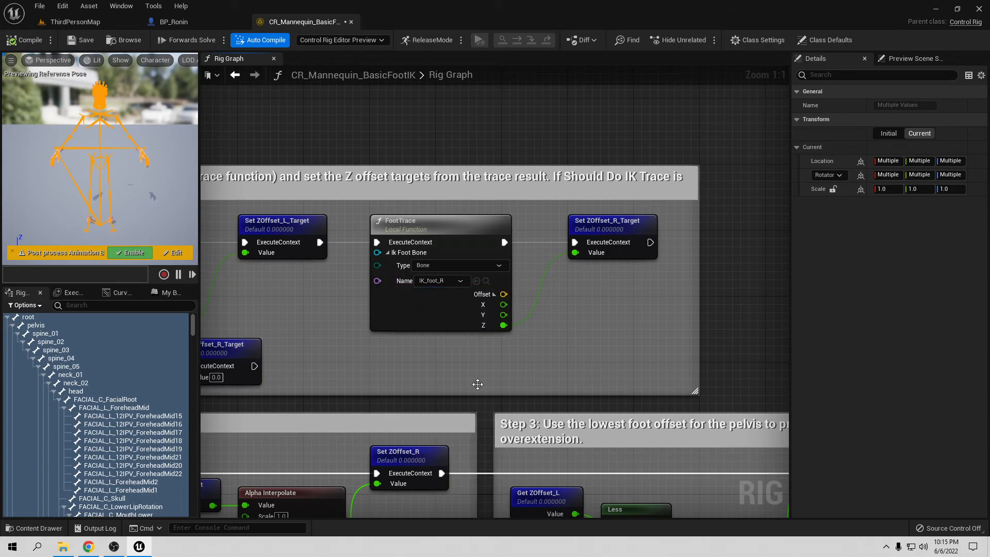
pyautogui.moveTo(429, 147); pyautogui.dragTo(524, 147, button='right')
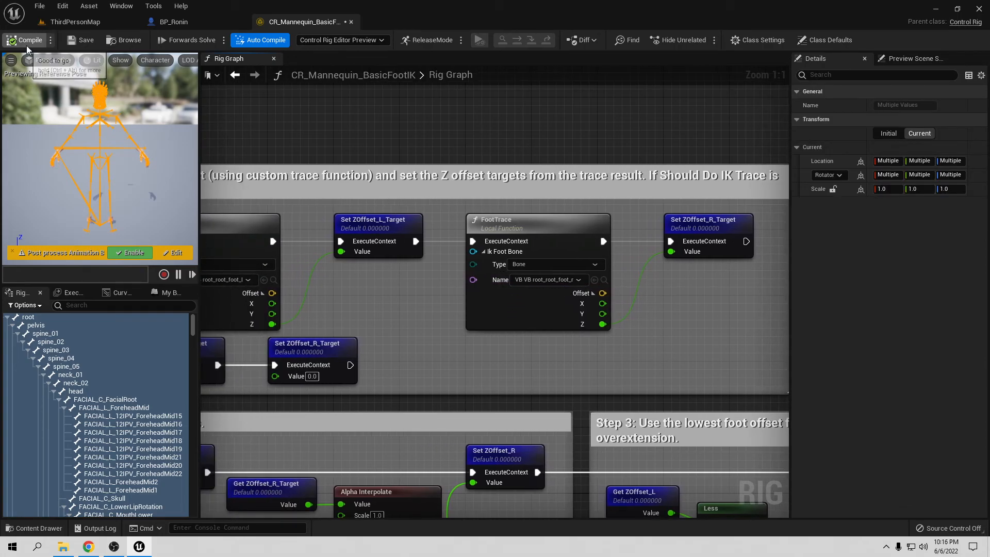
pyautogui.click(82, 41)
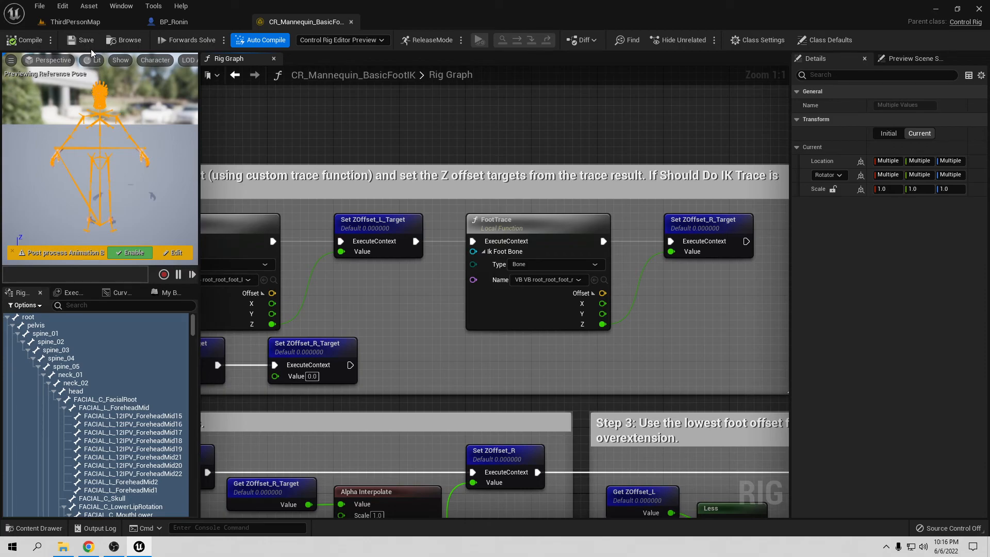
pyautogui.click(350, 22)
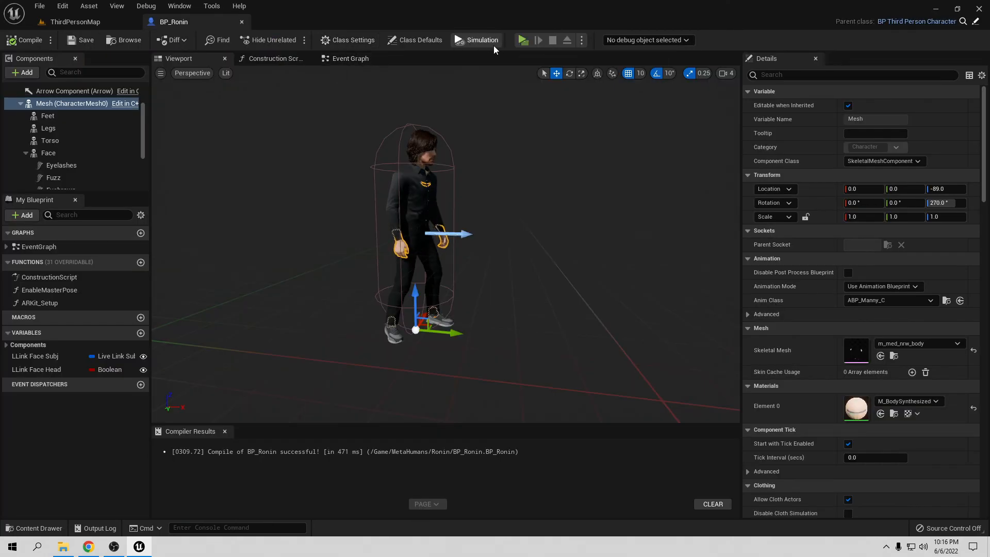
# Play the level in a standalone preview and walk Ronin across the floor to the side edge of the ramp
pyautogui.click(523, 40)
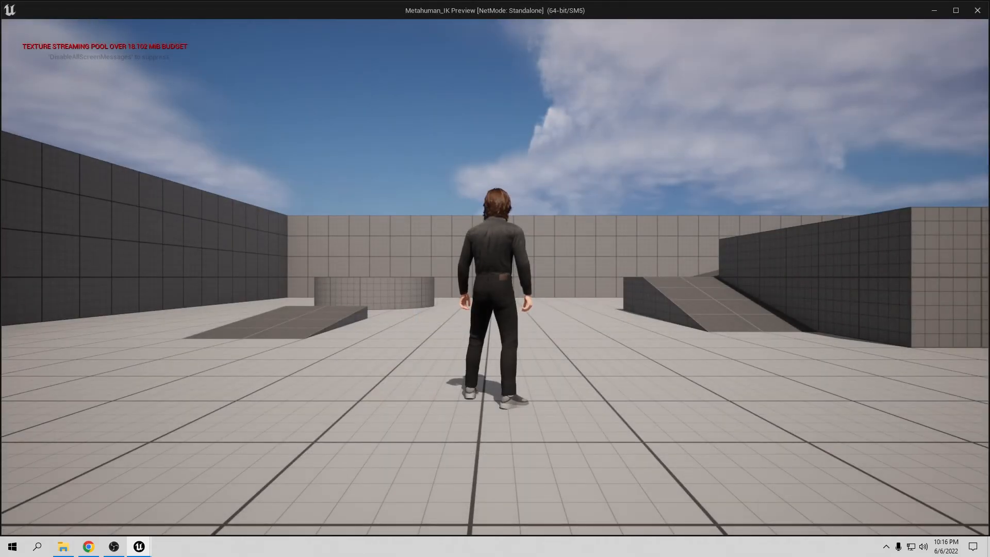
pyautogui.press('d')
pyautogui.press('w')
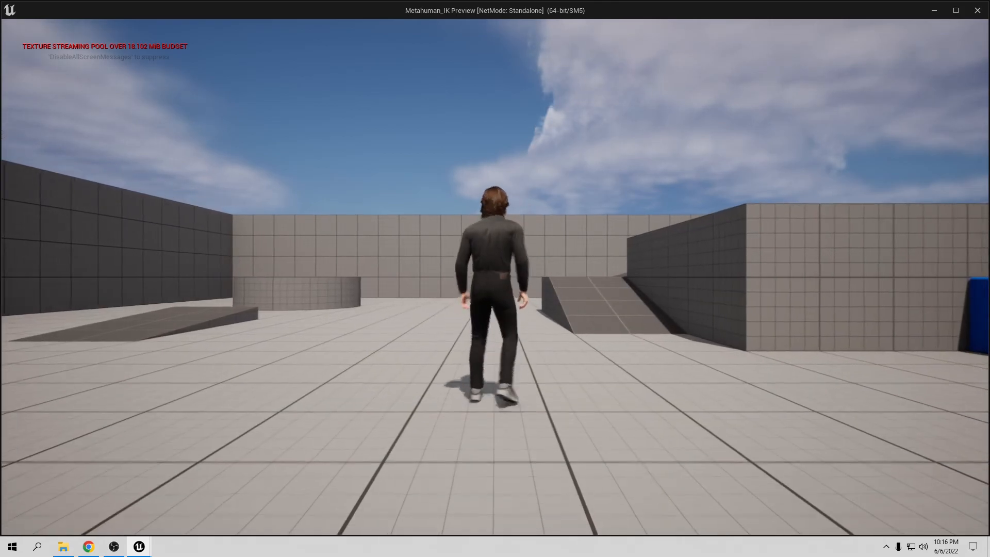
pyautogui.press('d')
pyautogui.press('w')
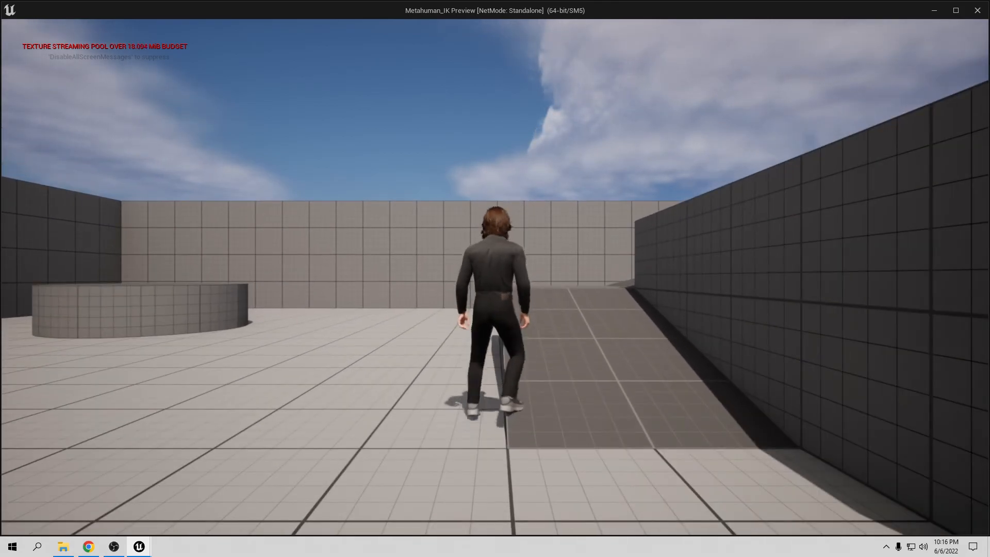
pyautogui.press('w')
pyautogui.press('w')
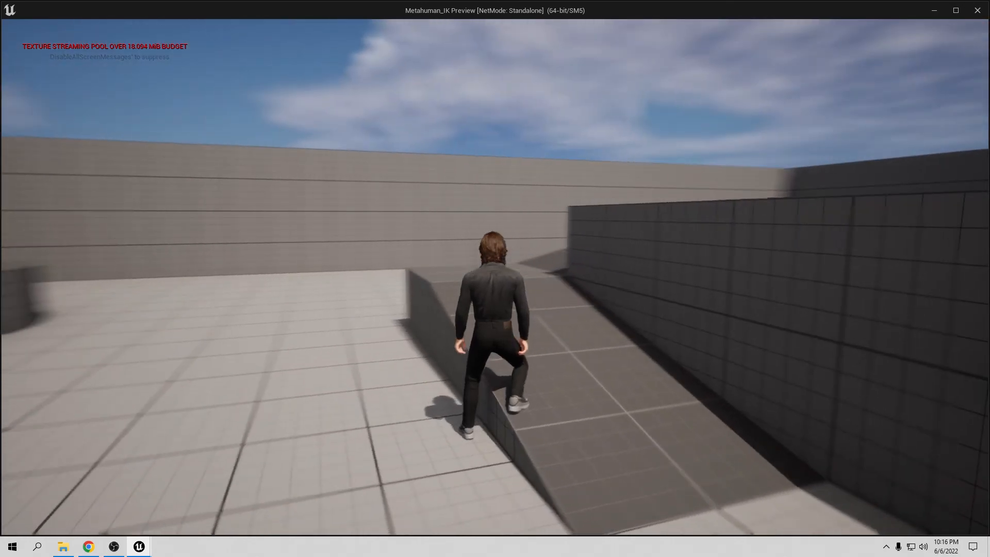
# Turn and step Ronin around the ramp's side edge to examine how each foot adapts to the uneven height
pyautogui.press('s')
pyautogui.press('d')
pyautogui.press('w')
pyautogui.press('a')
pyautogui.press('d')
pyautogui.press('w')
pyautogui.press('a')
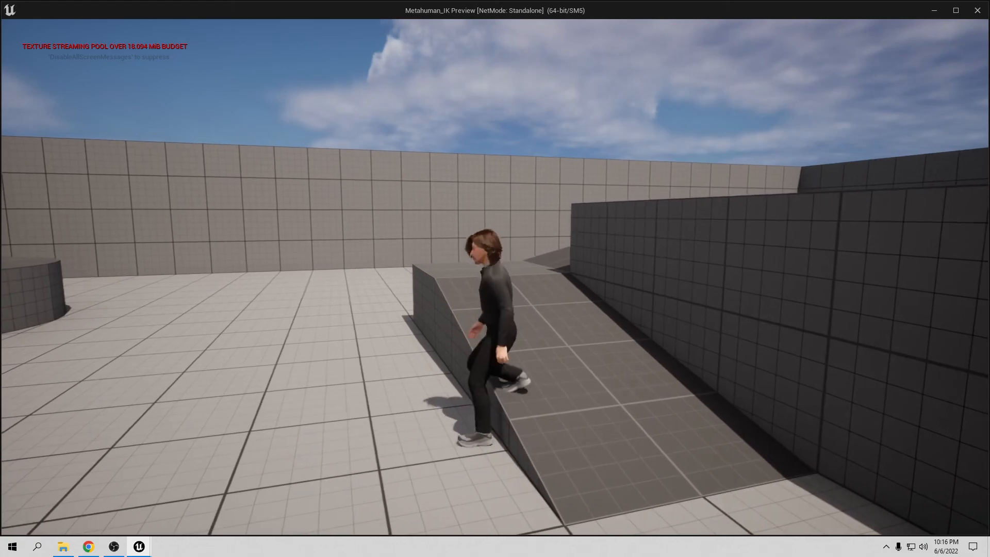